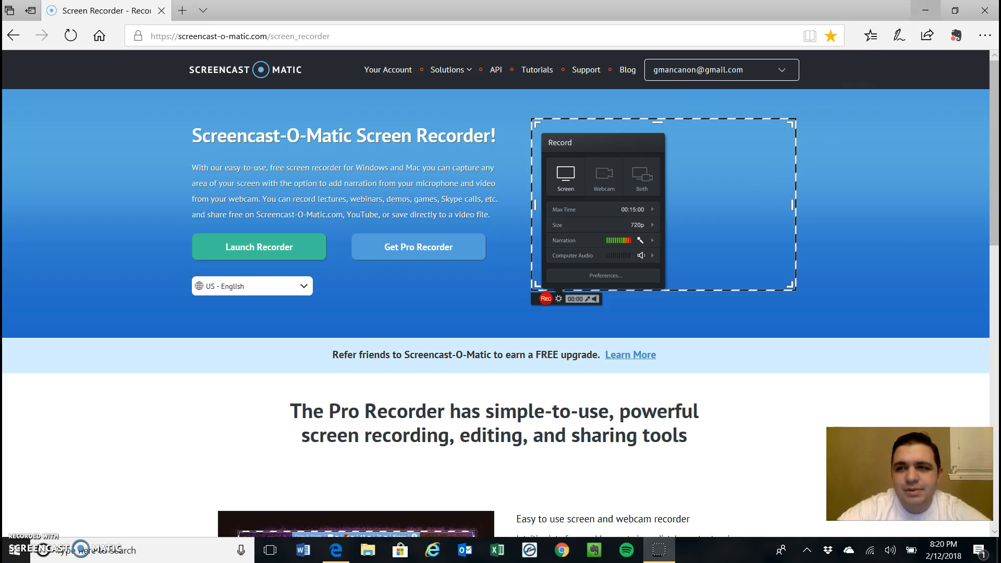
Bring the web browser back up and go to the PayPal website.
left_click(927, 11)
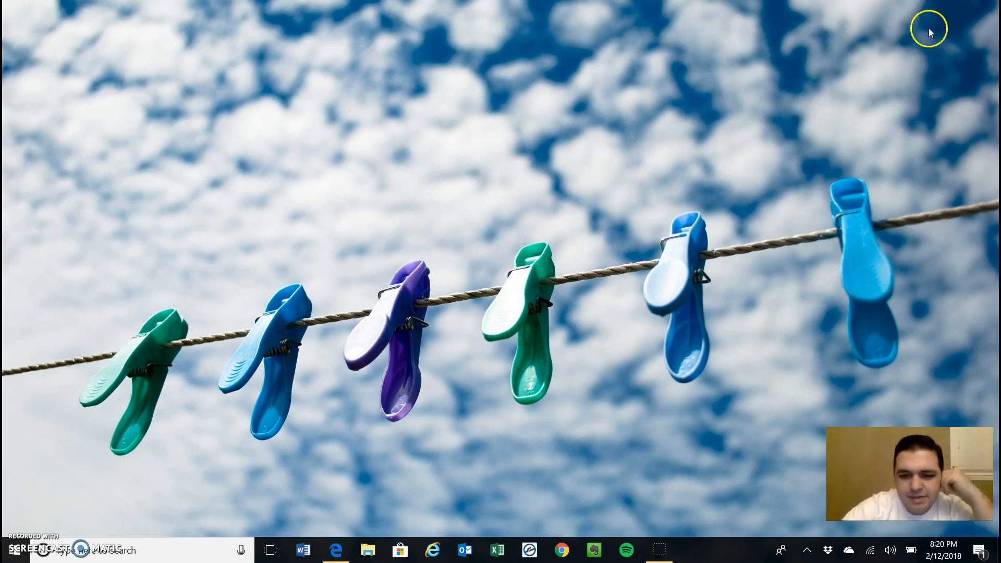
left_click(342, 561)
left_click(250, 38)
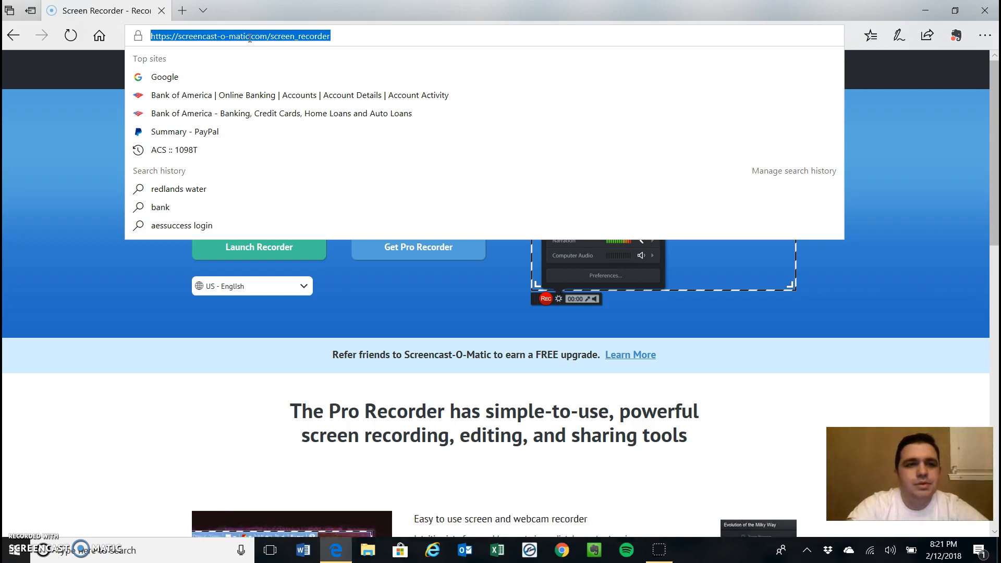
type("hp")
key("BackSpace")
key("BackSpace")
type("pay")
key("Return")
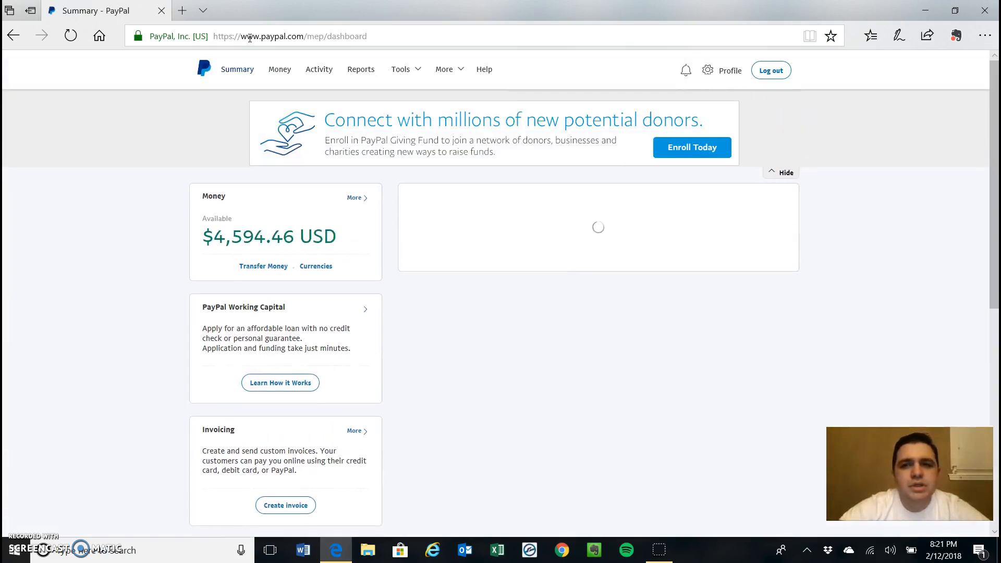
Log out of PayPal and log back in with the saved account e-mail and password.
left_click(781, 80)
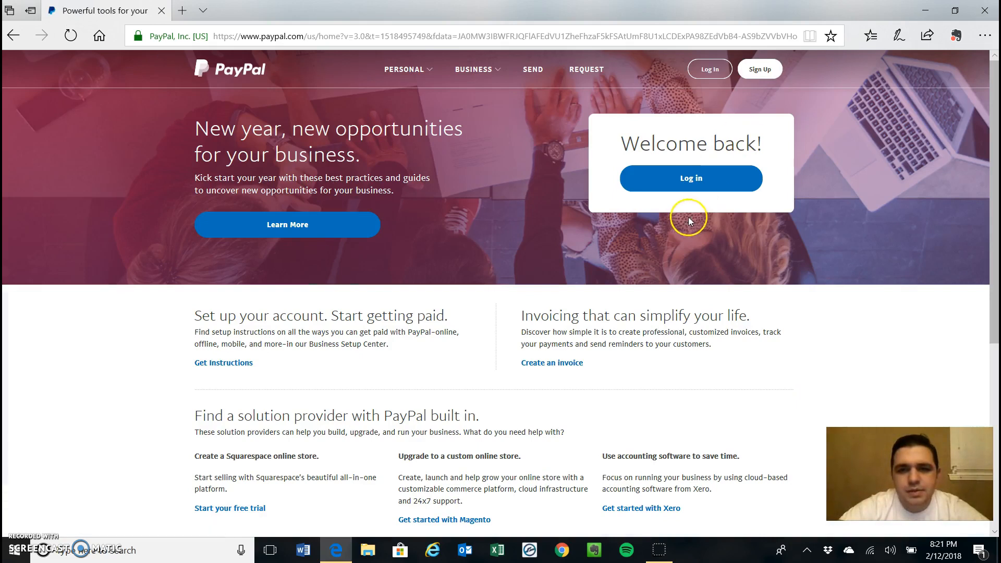
left_click(698, 185)
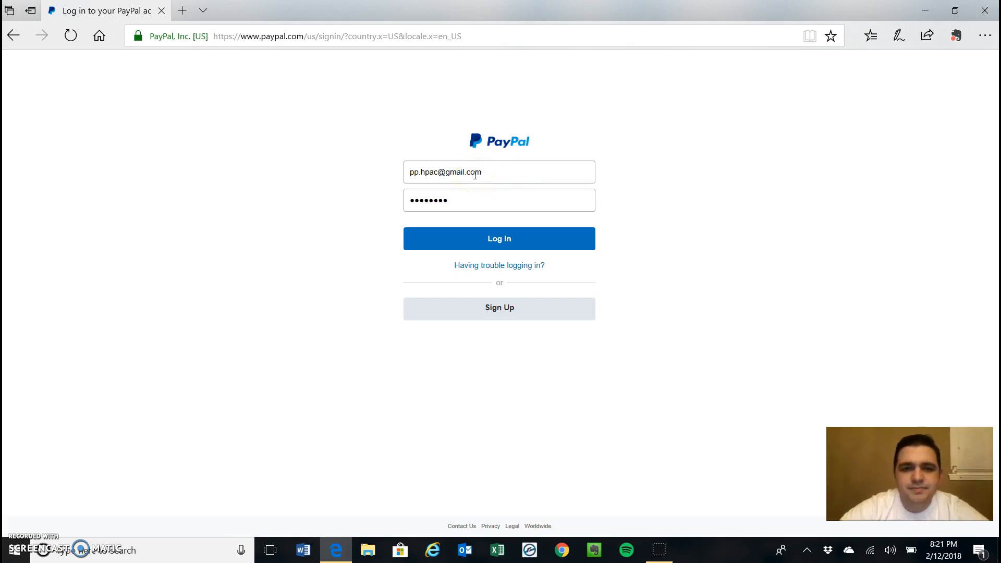
left_click(468, 200)
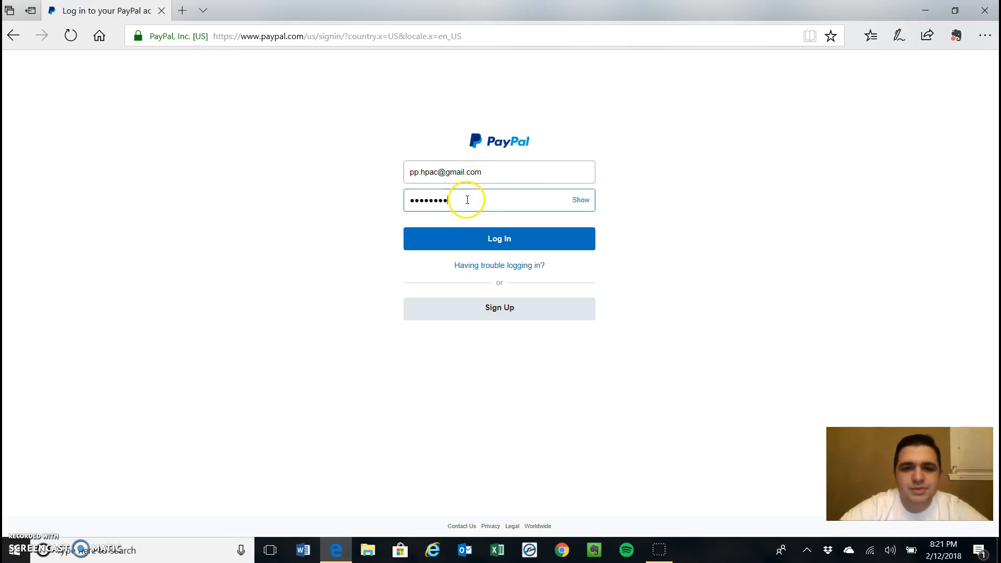
left_click(579, 201)
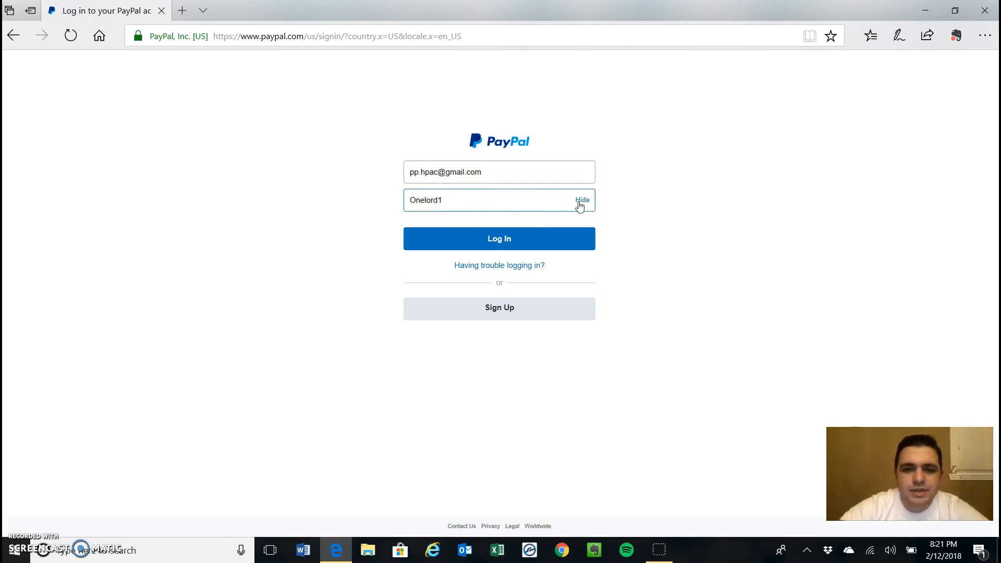
left_click(579, 203)
left_click(542, 240)
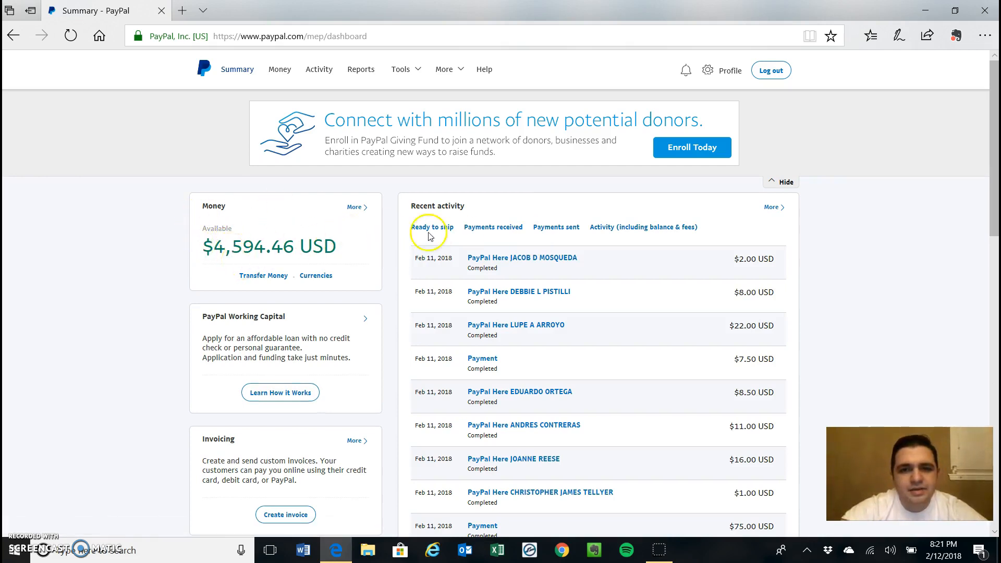
Open the activity download page from the full transaction list and set the new report's start date to 2/1/18.
left_click(773, 208)
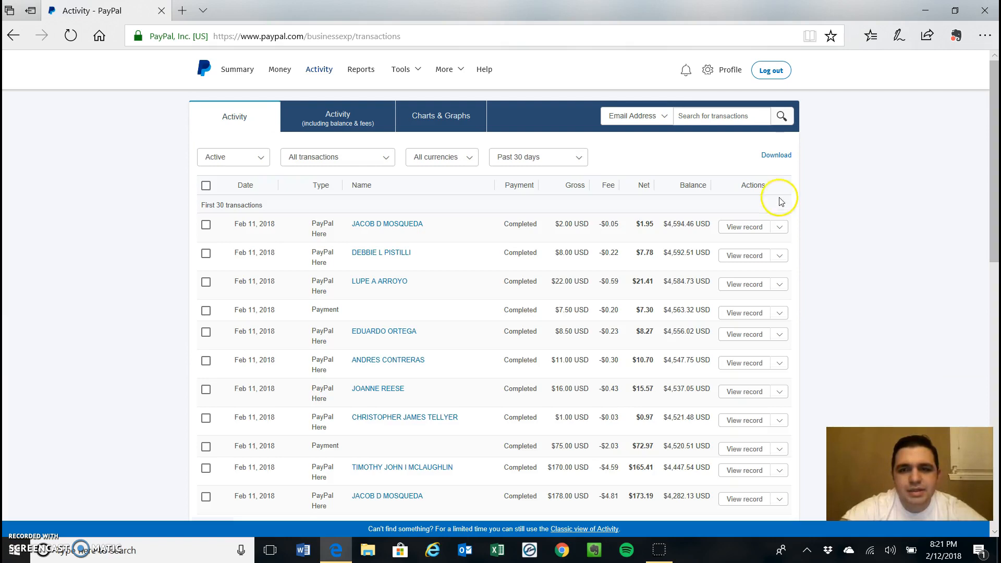
left_click(785, 158)
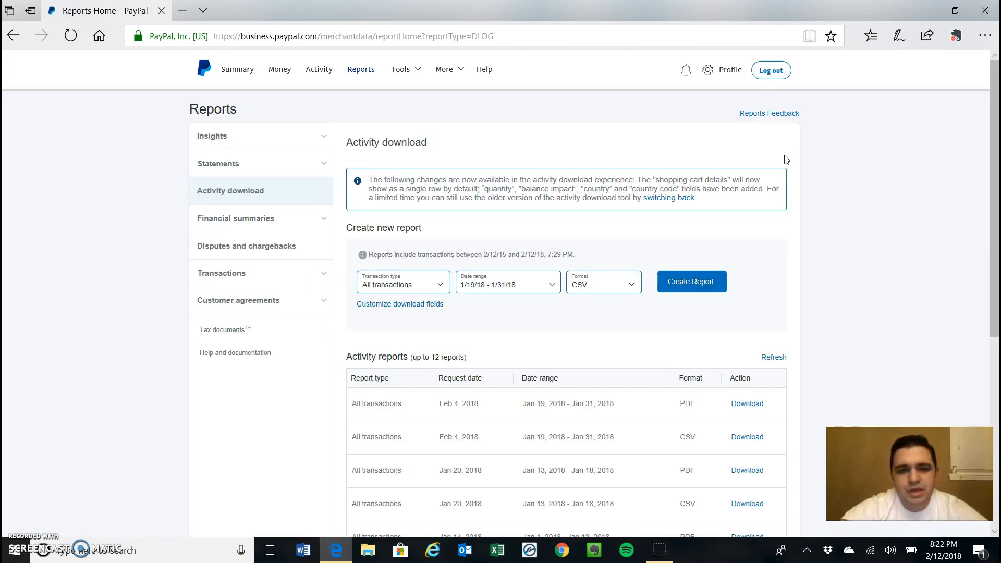
left_click(502, 290)
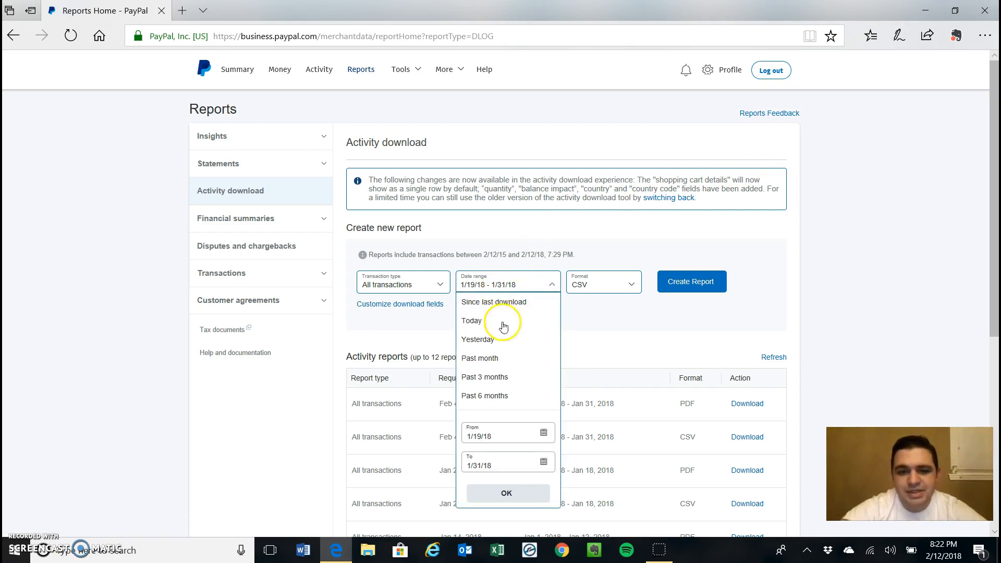
left_click(488, 432)
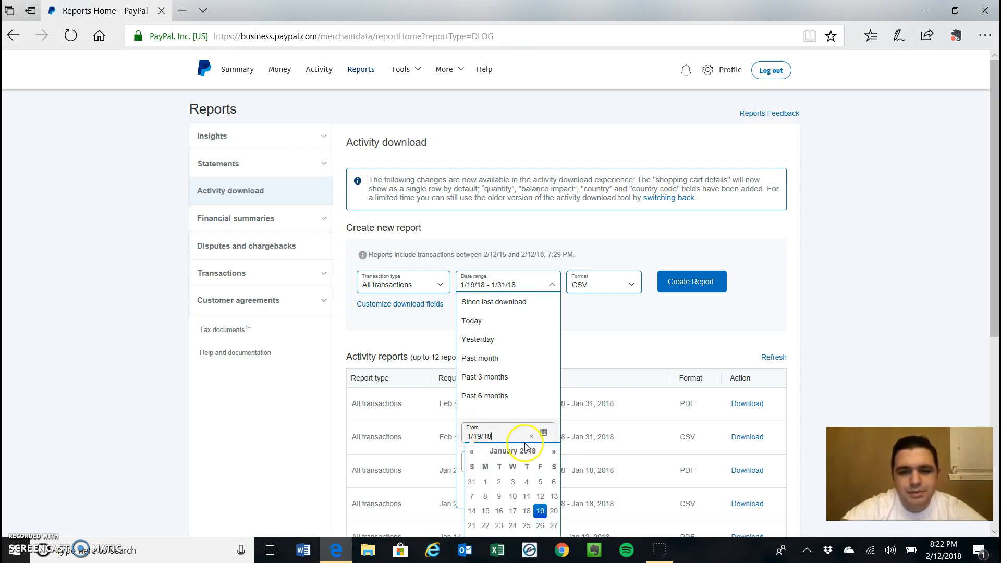
scroll(572, 399, "down", 2)
left_click(554, 378)
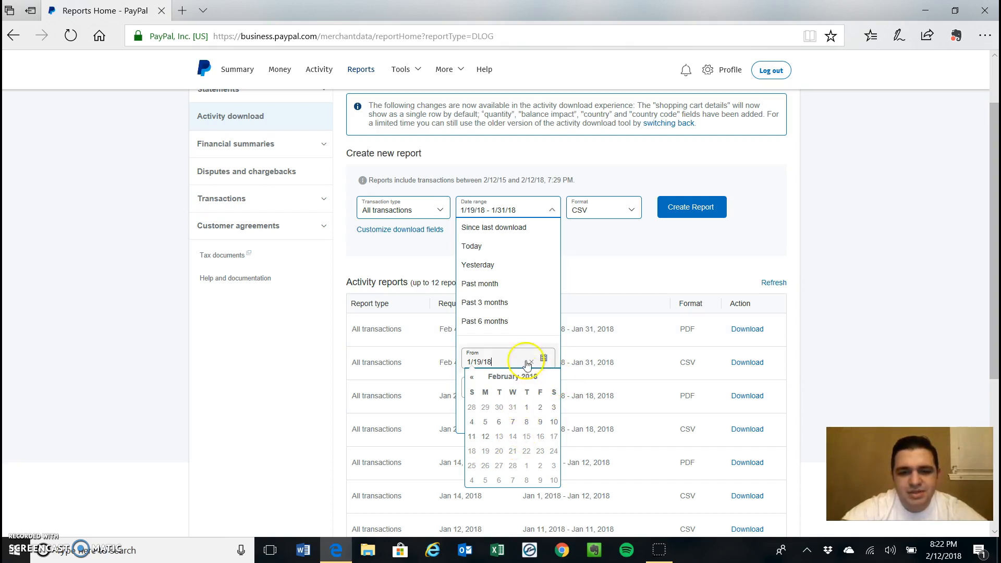
left_click(525, 409)
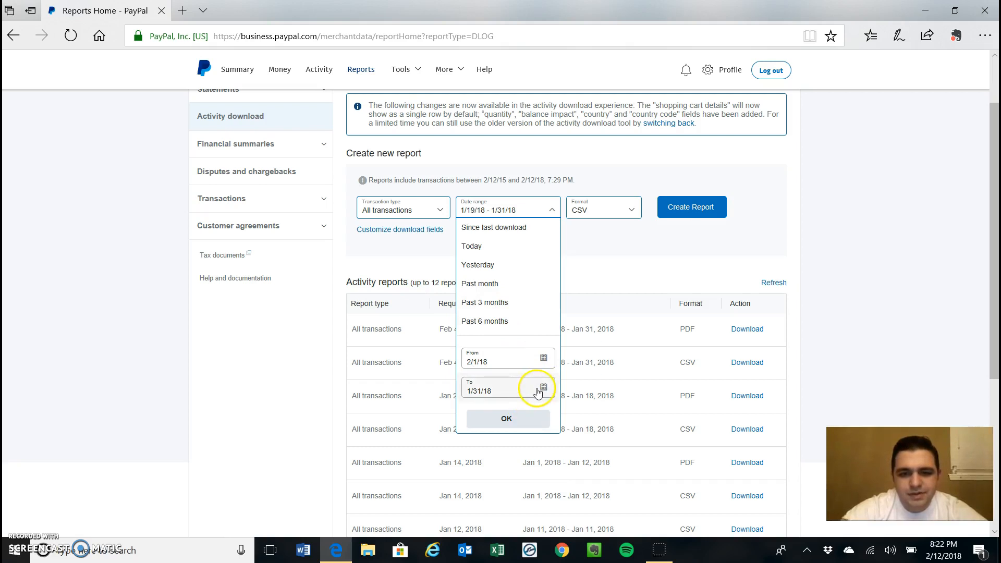
Set the report's end date to 2/8/18 and create the all-transactions report in CSV format.
left_click(542, 388)
left_click(554, 406)
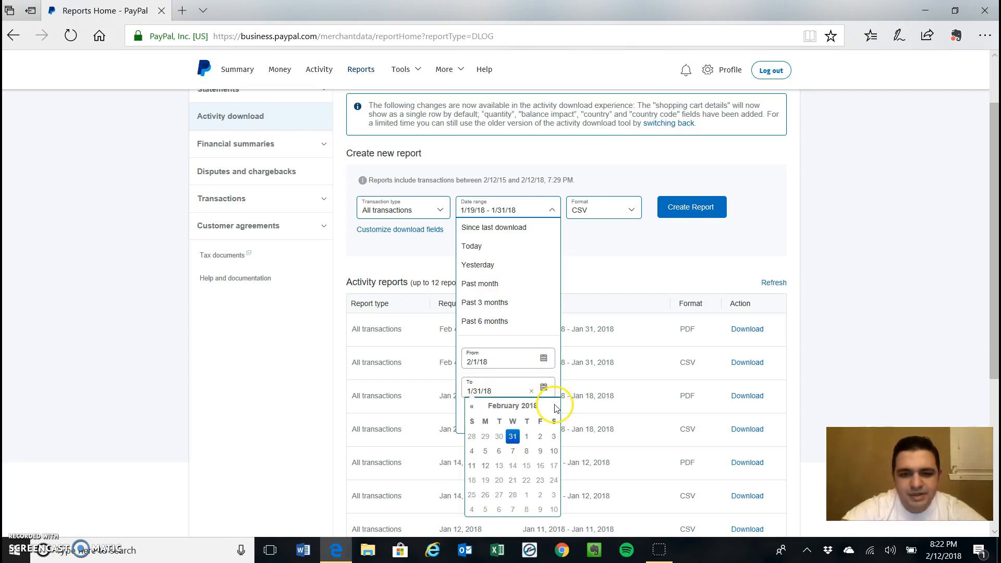
left_click(527, 452)
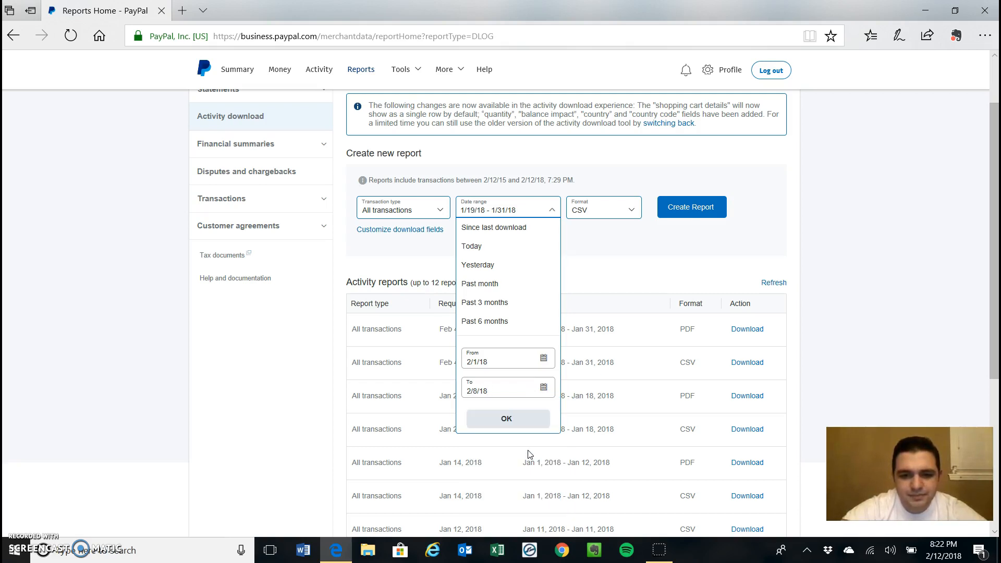
left_click(523, 417)
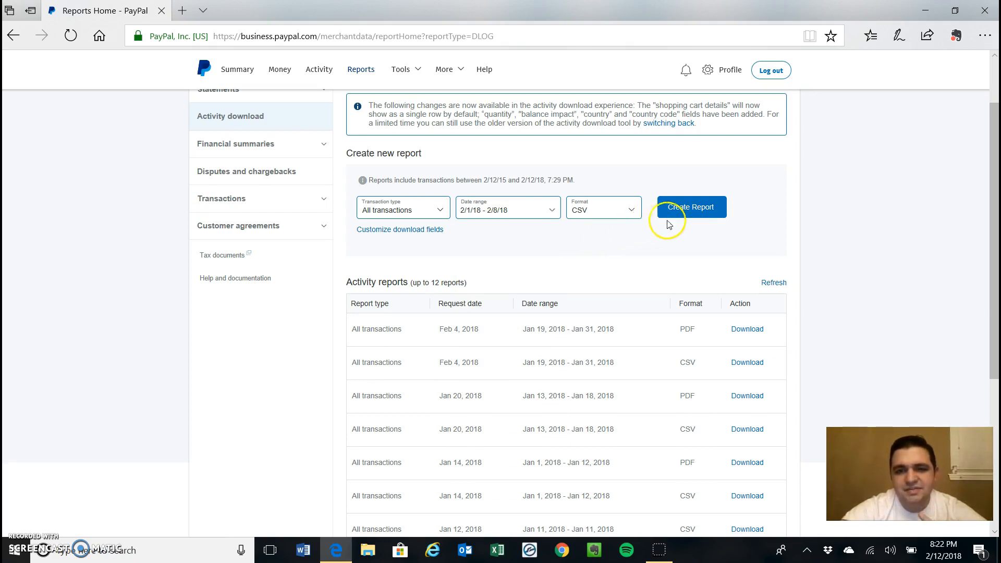
left_click(689, 214)
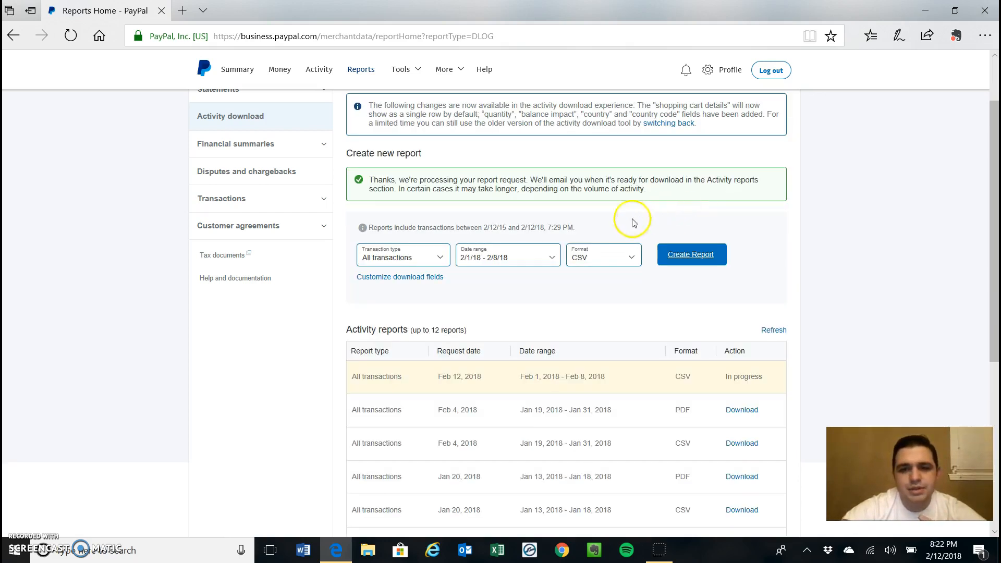
Create the same 2/1/18 - 2/8/18 report in PDF format and refresh the activity reports list.
left_click(597, 255)
left_click(592, 315)
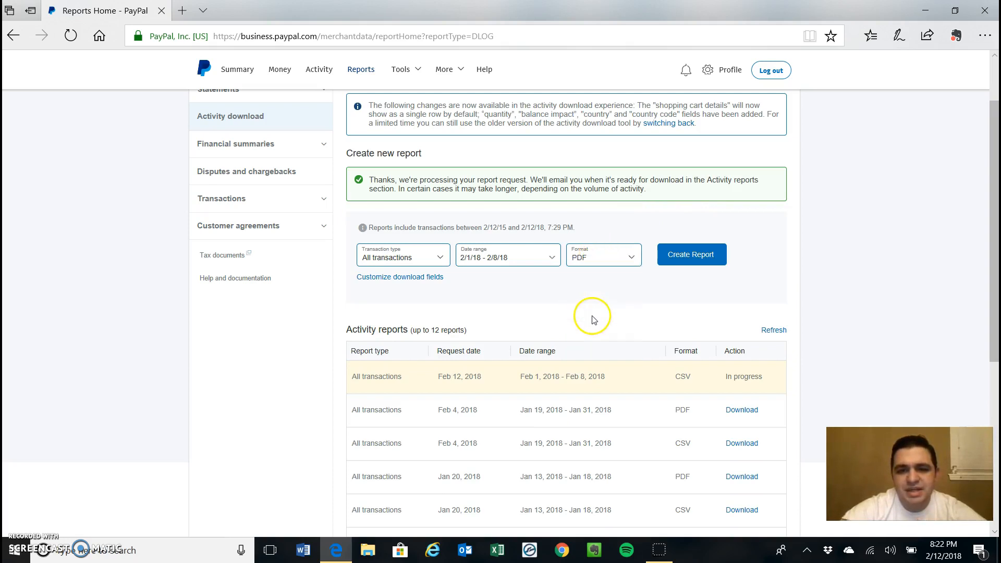
left_click(704, 255)
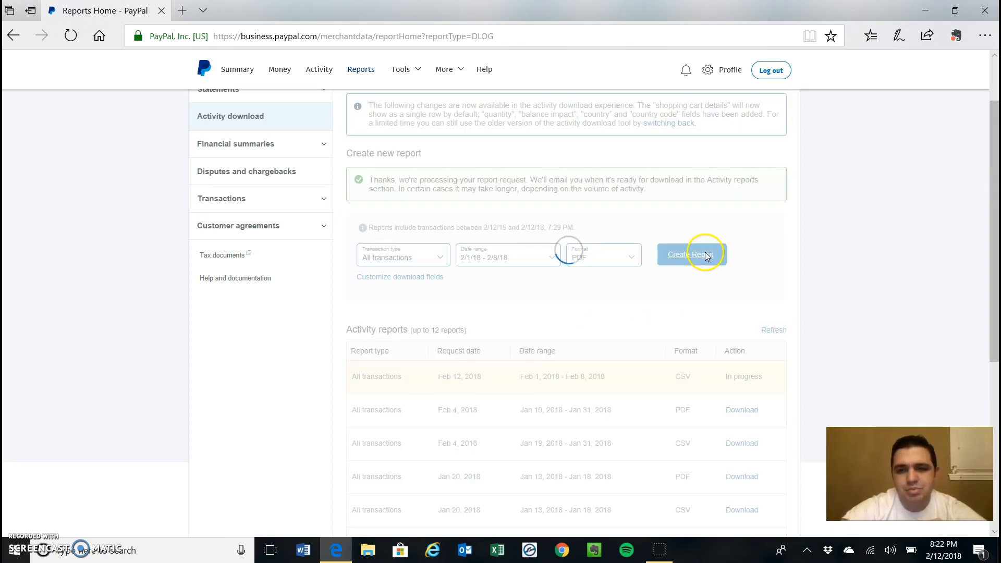
scroll(705, 255, "down", 1)
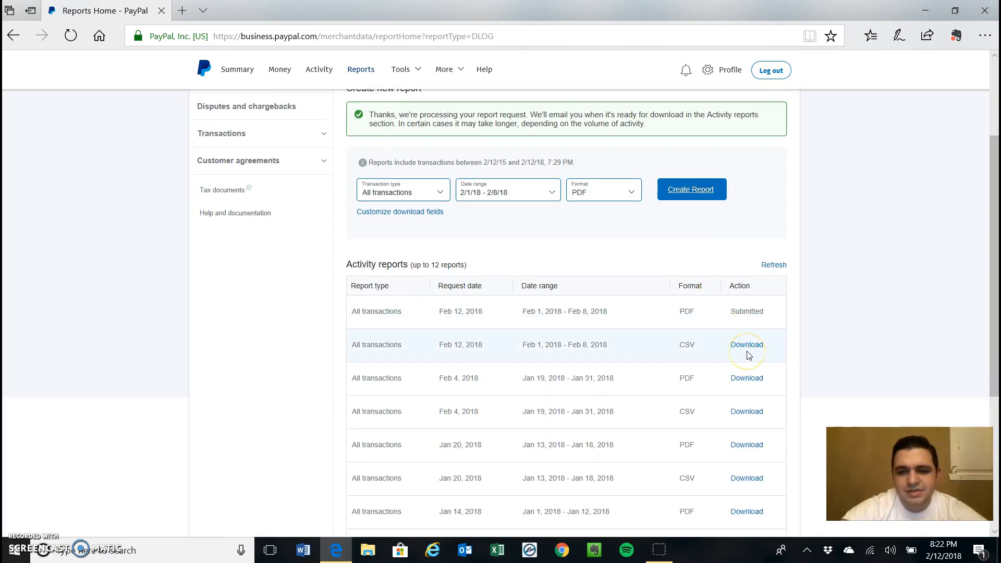
left_click(779, 265)
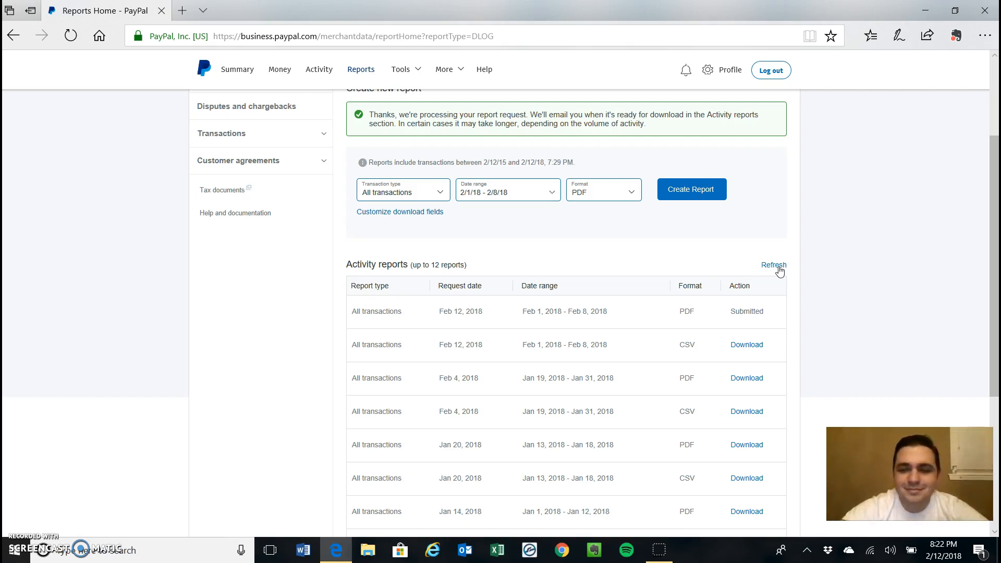
Download the Feb 1 - Feb 8, 2018 CSV report and open it in Excel, and refresh the PayPal reports list again.
left_click(747, 347)
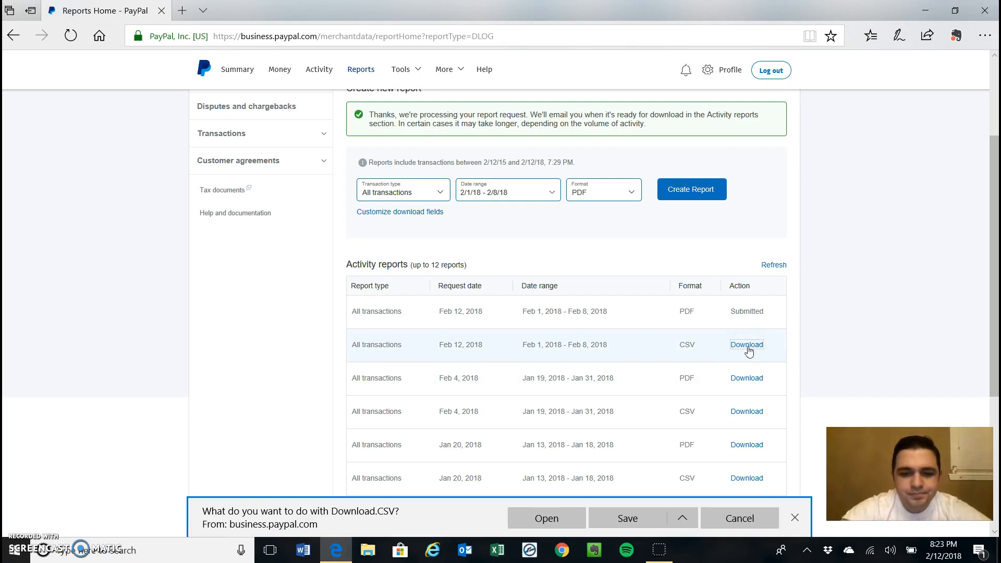
left_click(557, 518)
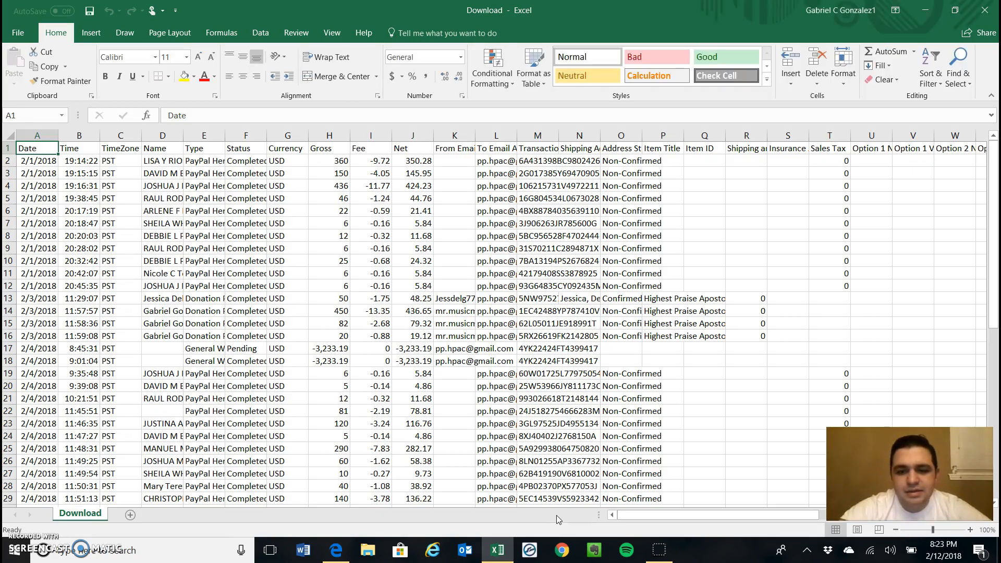
left_click(327, 553)
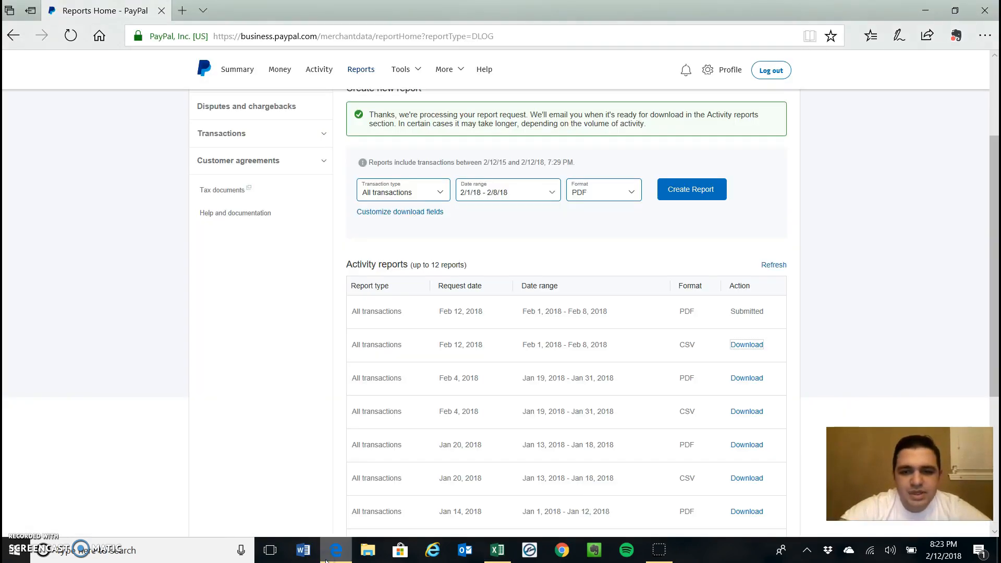
left_click(774, 265)
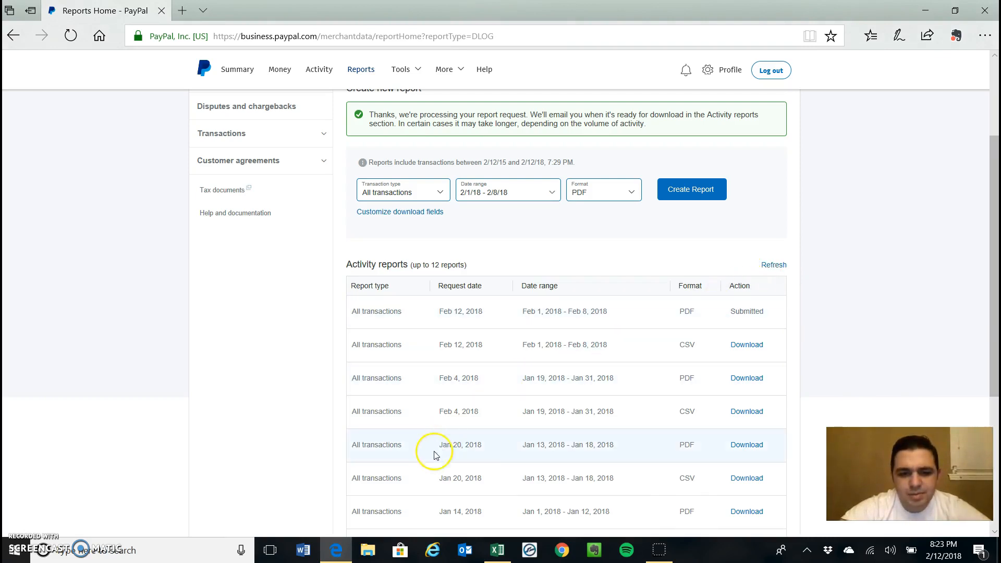
In File Explorer, open the January folder under Sync, 2018 Finances, Pay Pal Reports.
left_click(362, 554)
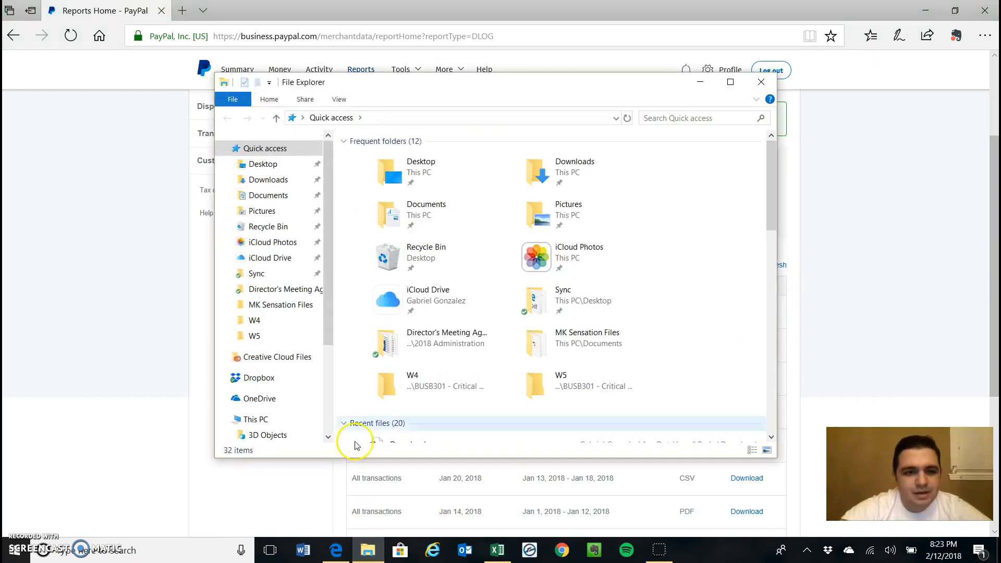
left_click(266, 275)
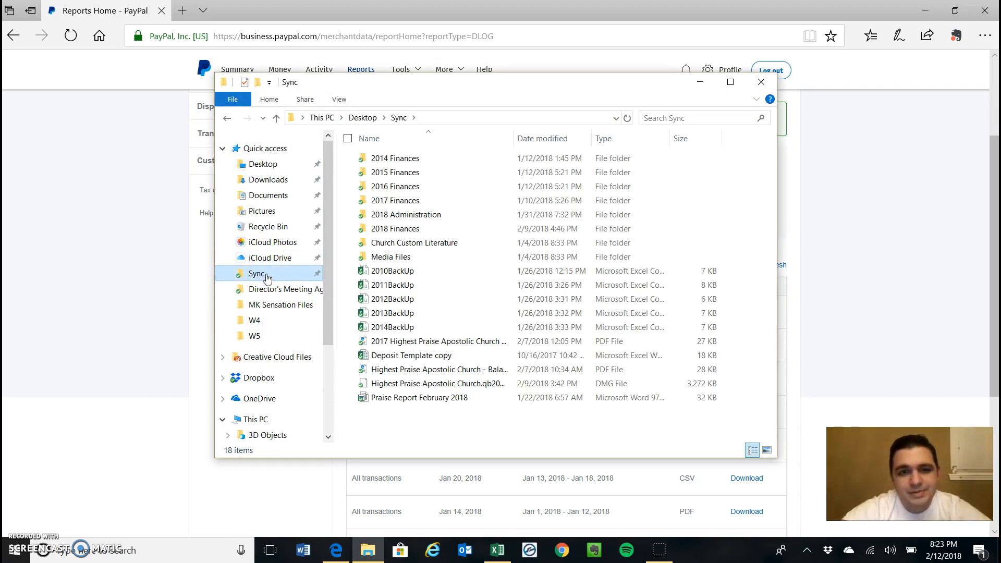
double_click(373, 229)
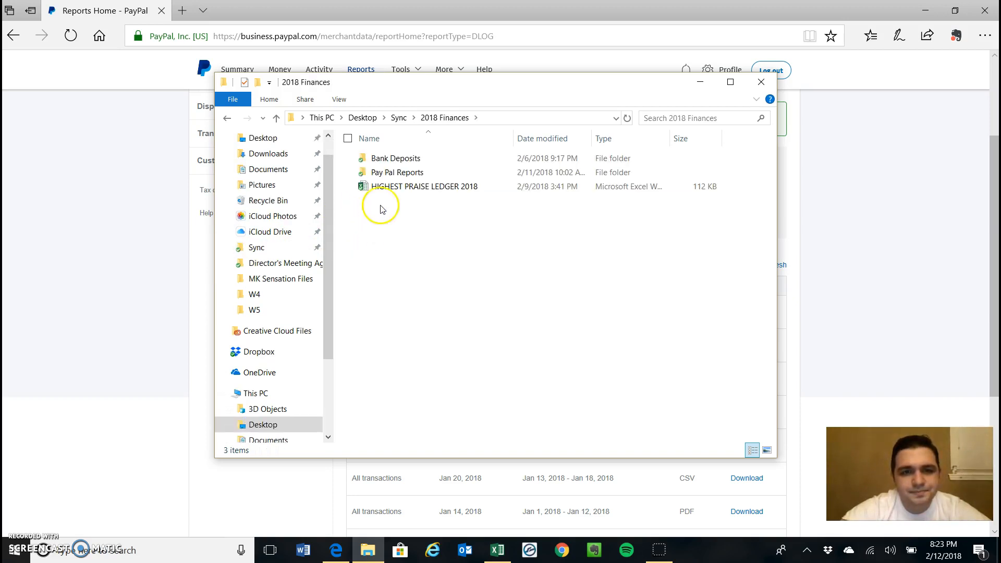
double_click(396, 174)
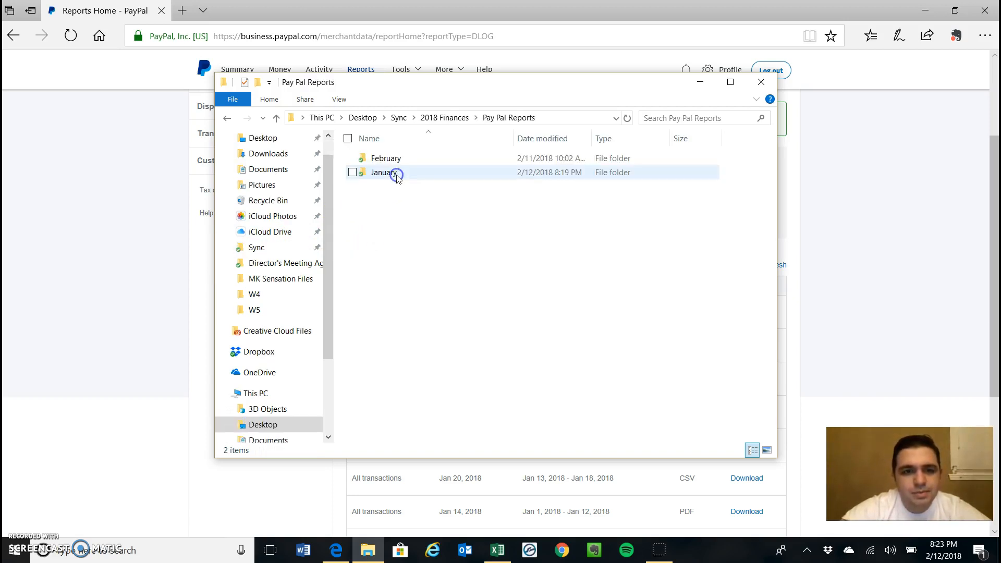
double_click(396, 173)
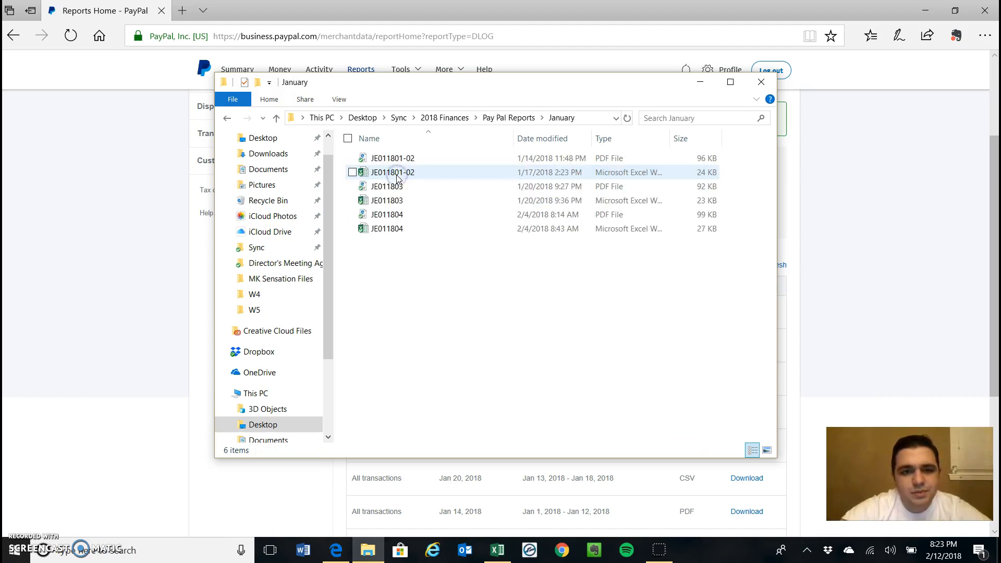
Open the JE011804 Excel workbook and dismiss the expired-subscription dialog and notice.
left_click(397, 232)
double_click(397, 232)
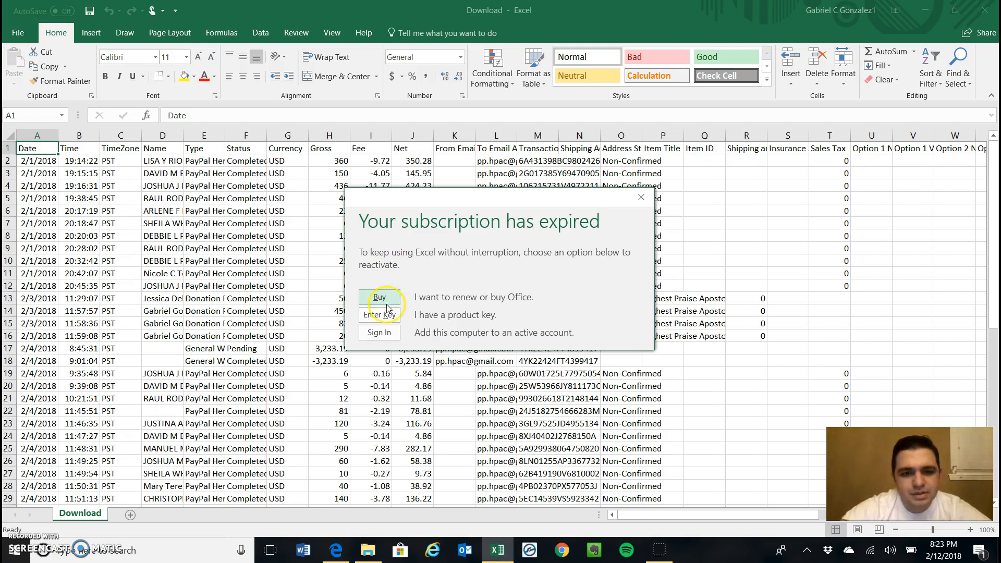
left_click(379, 336)
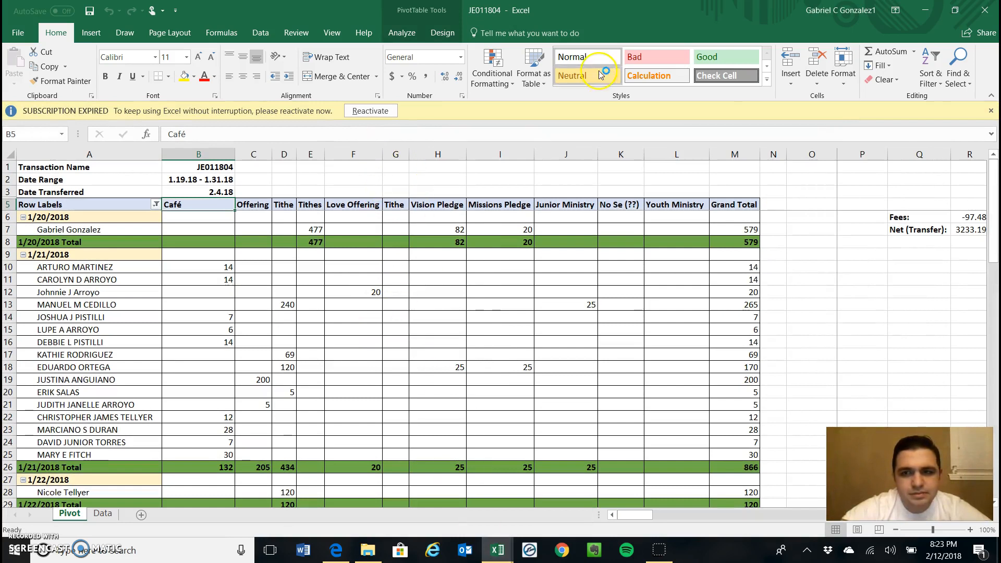
left_click(991, 111)
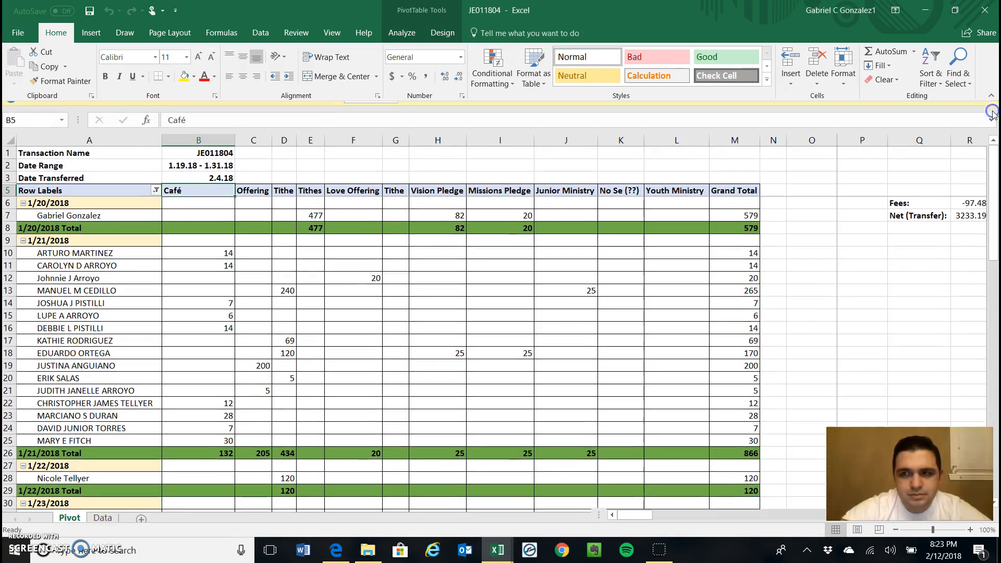
left_click(505, 556)
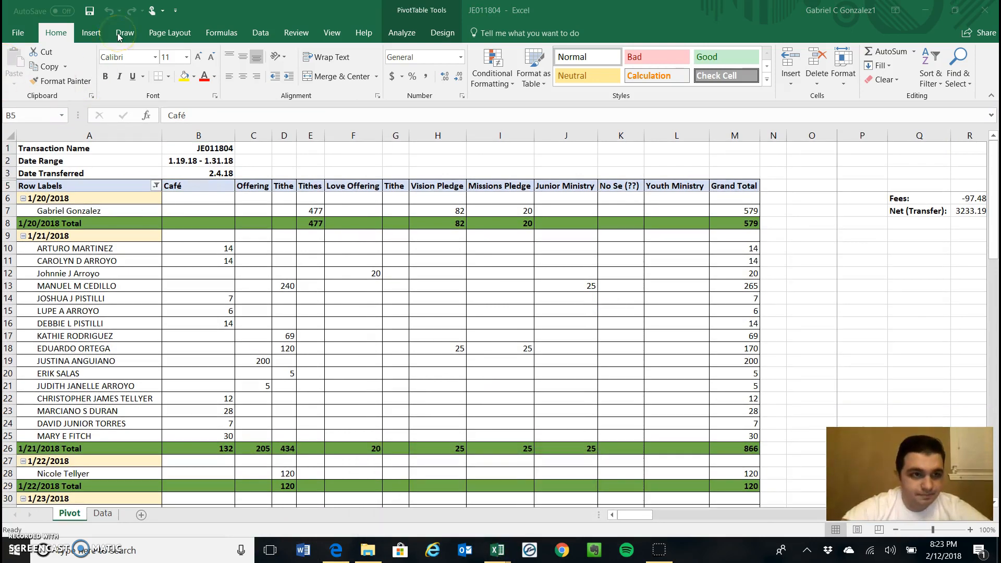
Set the Transaction Name in cell B1 of the Pivot sheet to JE020118.
left_click(183, 151)
left_click(192, 151)
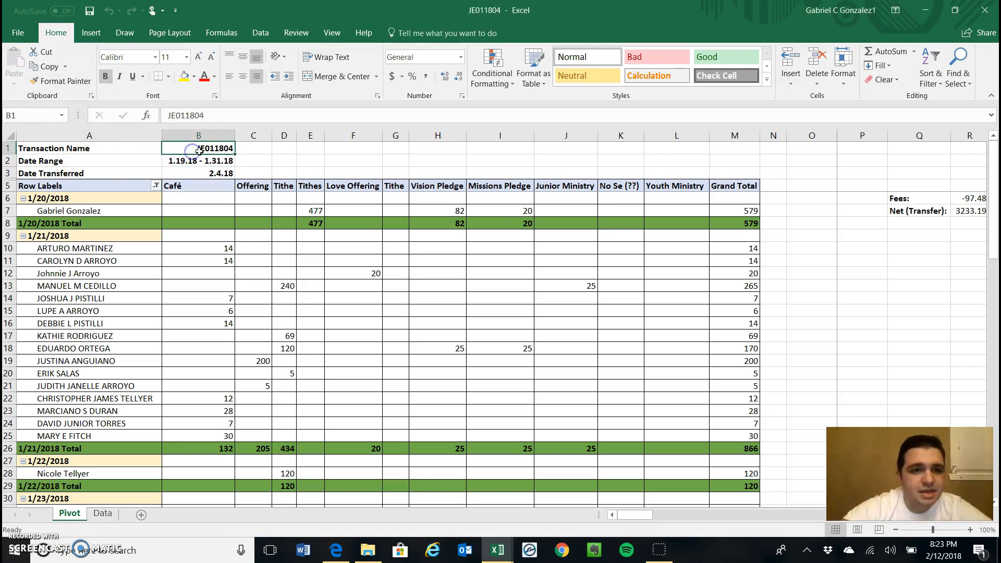
left_click(211, 114)
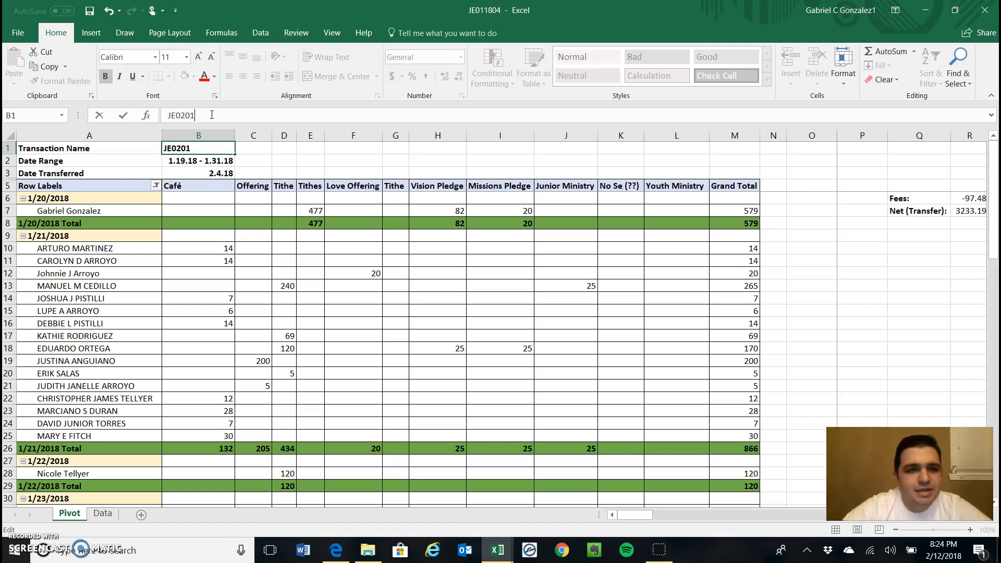
key("Tab")
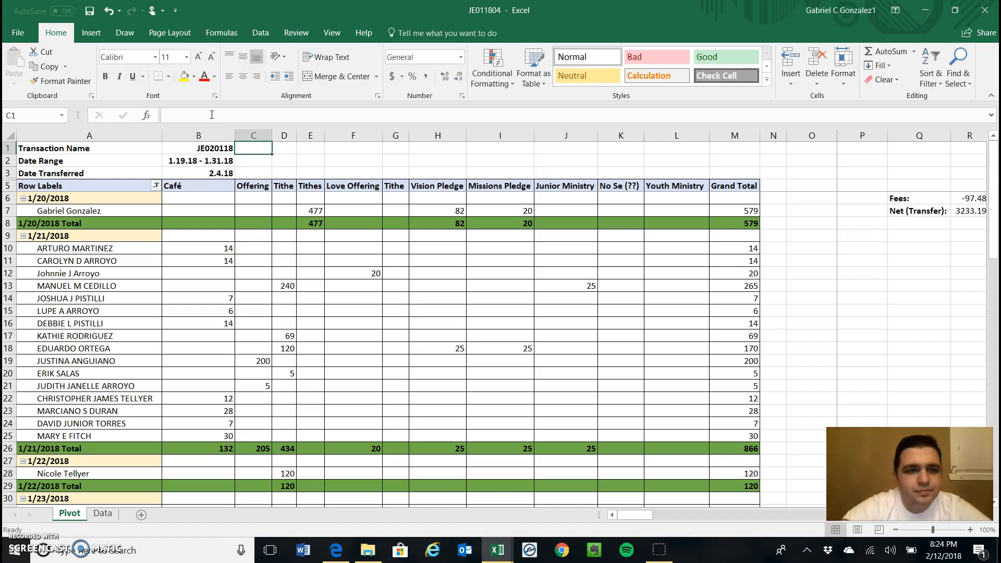
Change the start of the Date Range in cell B2 to 2.118.
left_click(200, 162)
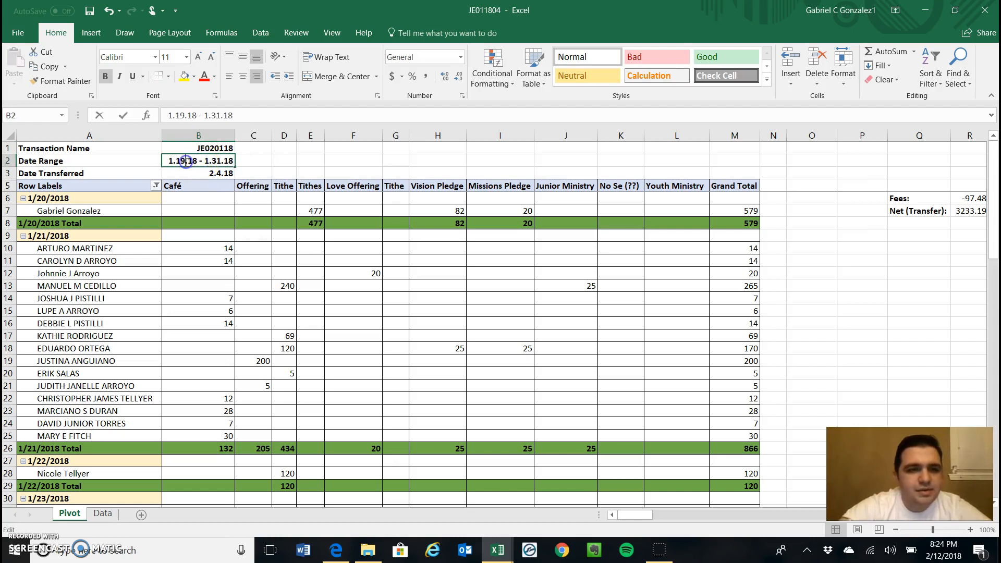
double_click(179, 162)
type("\\2")
key("BackSpace")
key("BackSpace")
key("BackSpace")
key("BackSpace")
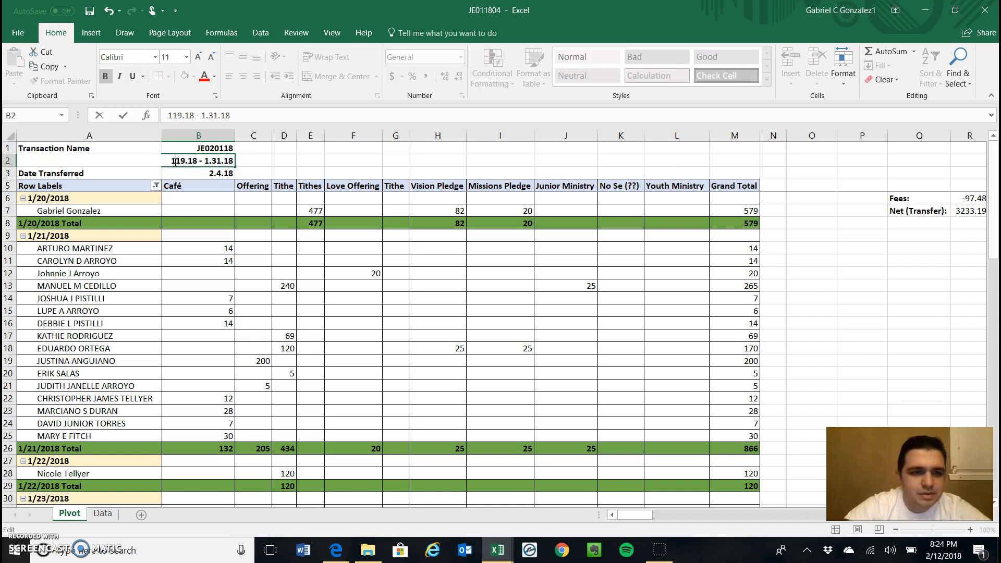
type("2.1")
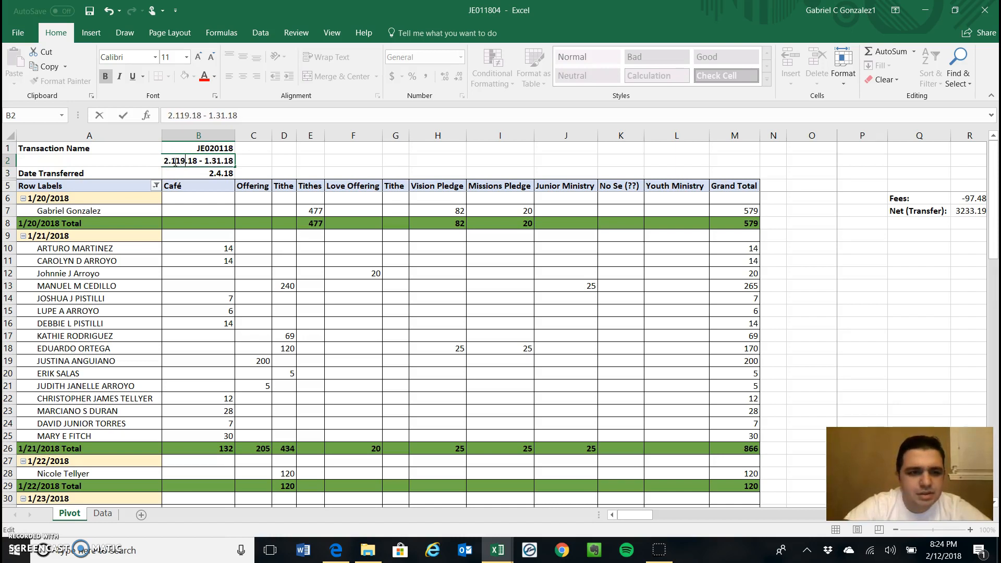
key("BackSpace")
key("BackSpace")
key("BackSpace")
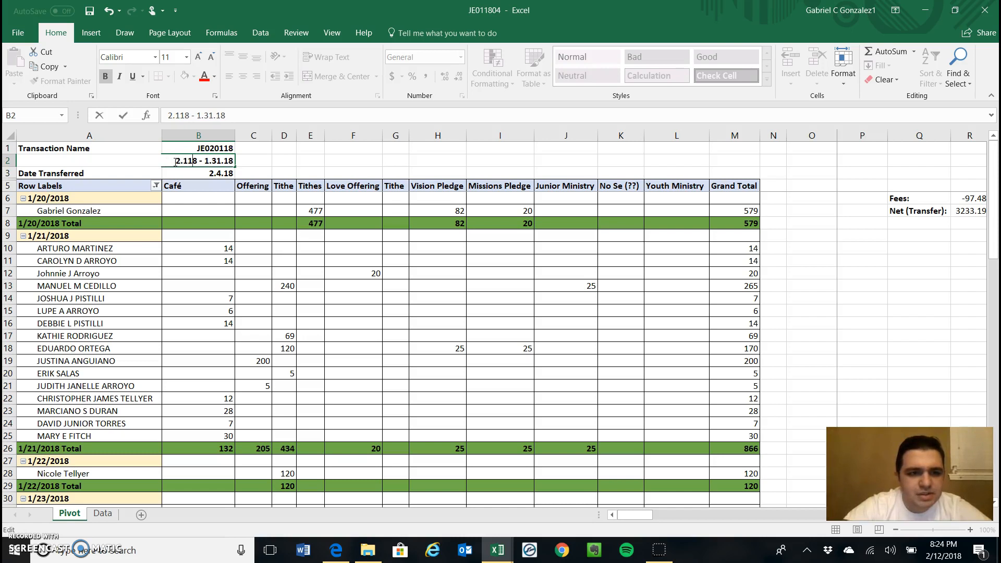
Change the end of the Date Range to 2.8.18, checking the date in the system calendar.
type("2")
key("BackSpace")
key("BackSpace")
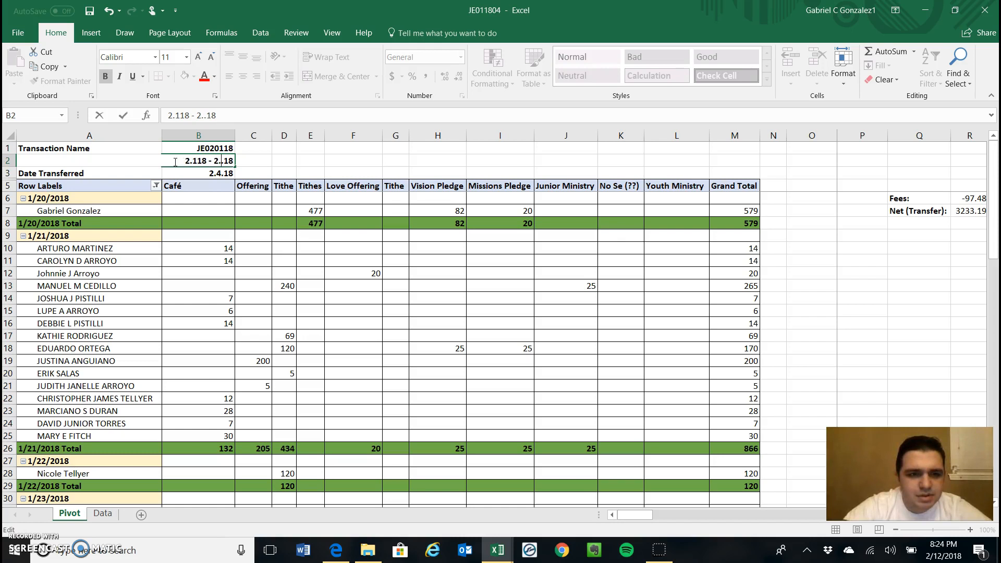
left_click(929, 552)
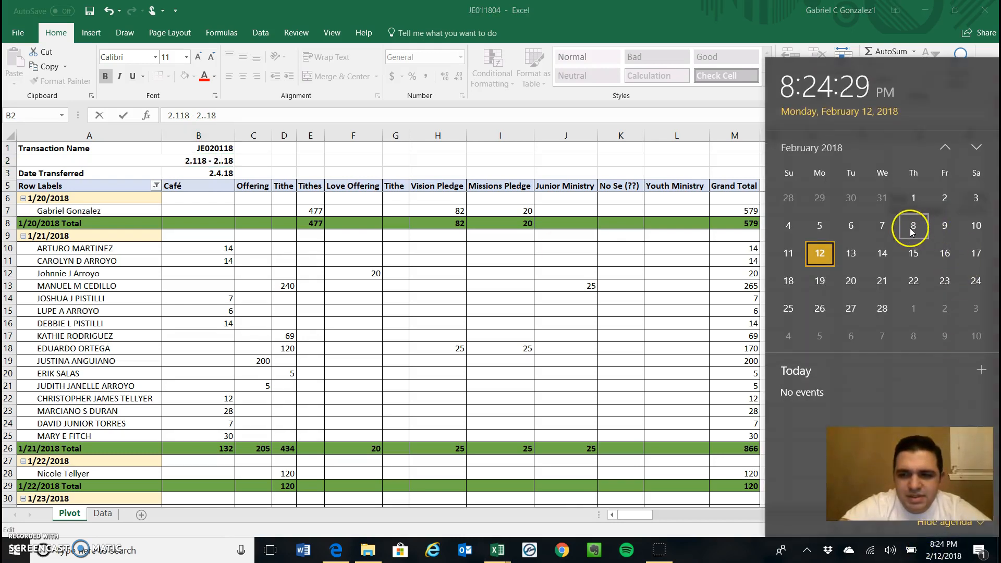
left_click(224, 161)
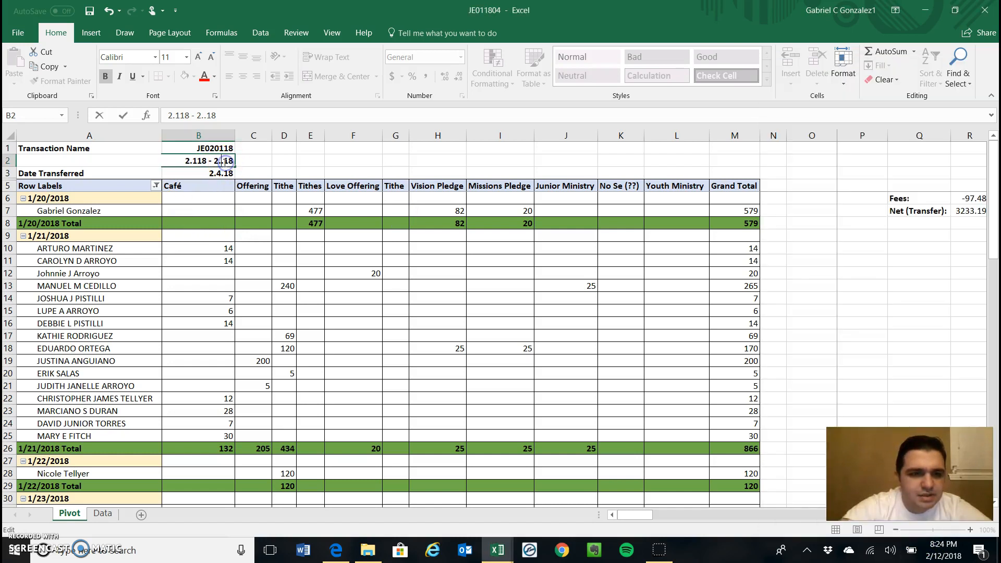
type("8")
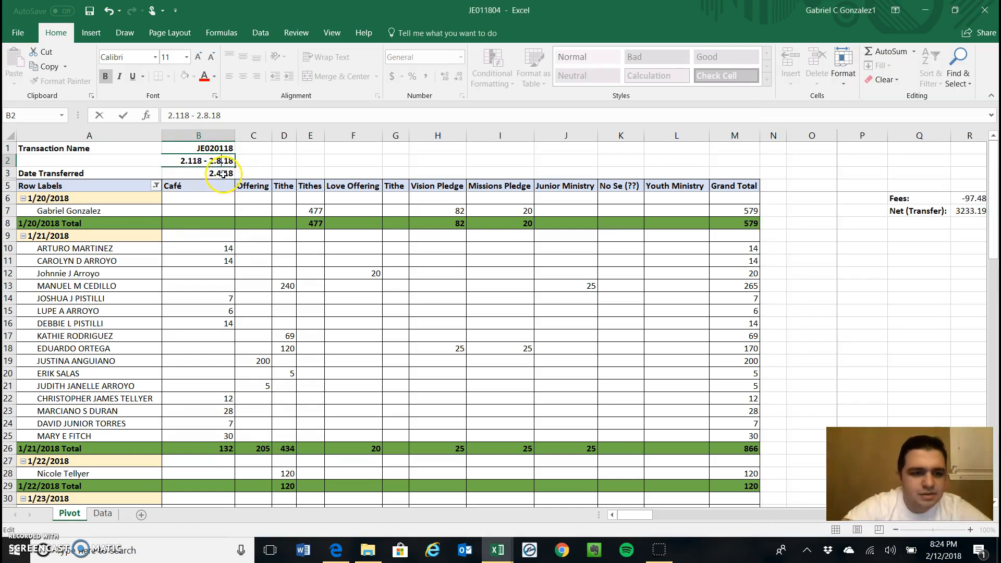
Set the Date Transferred in cell B3 to 2.12.18.
left_click(223, 173)
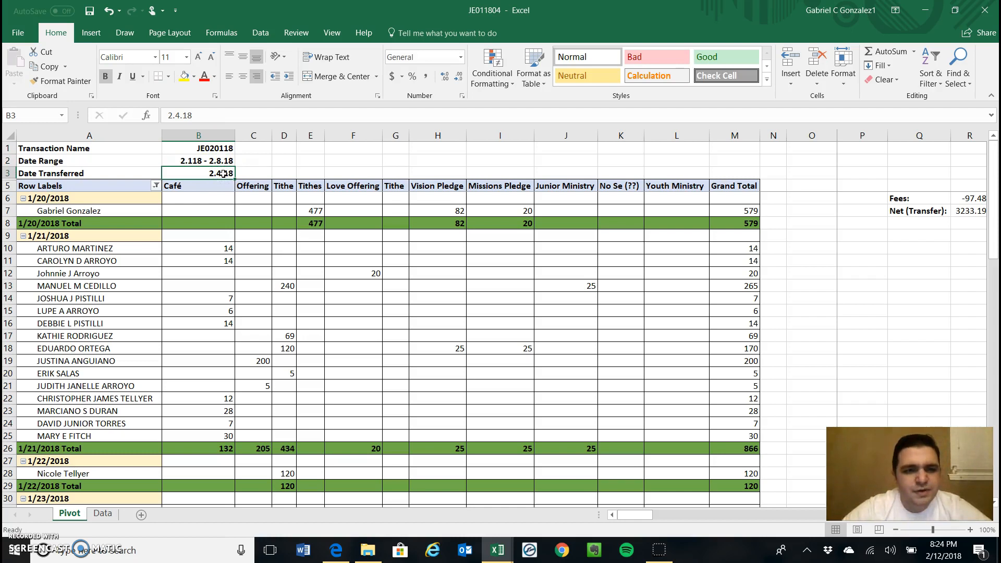
type("2/")
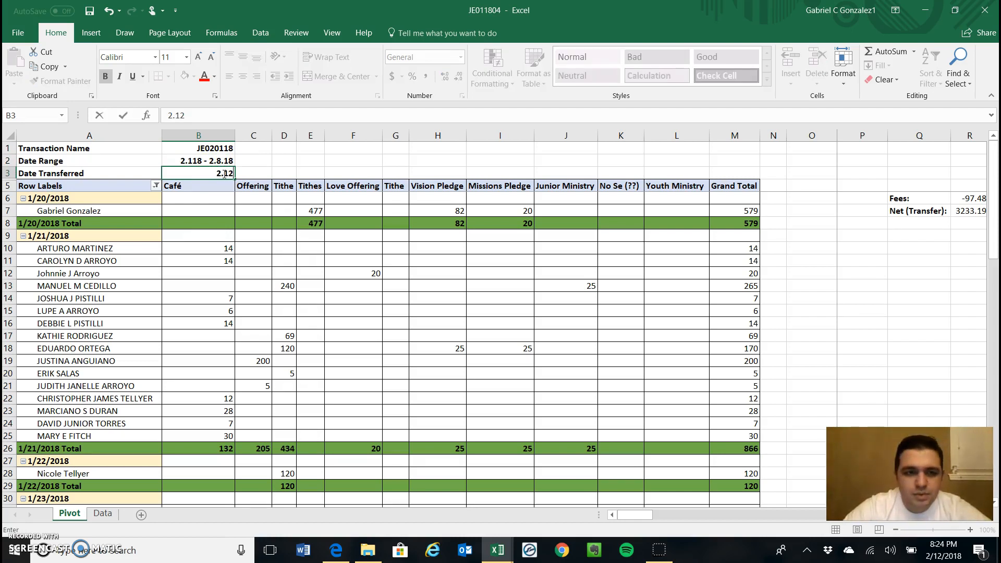
key("Return")
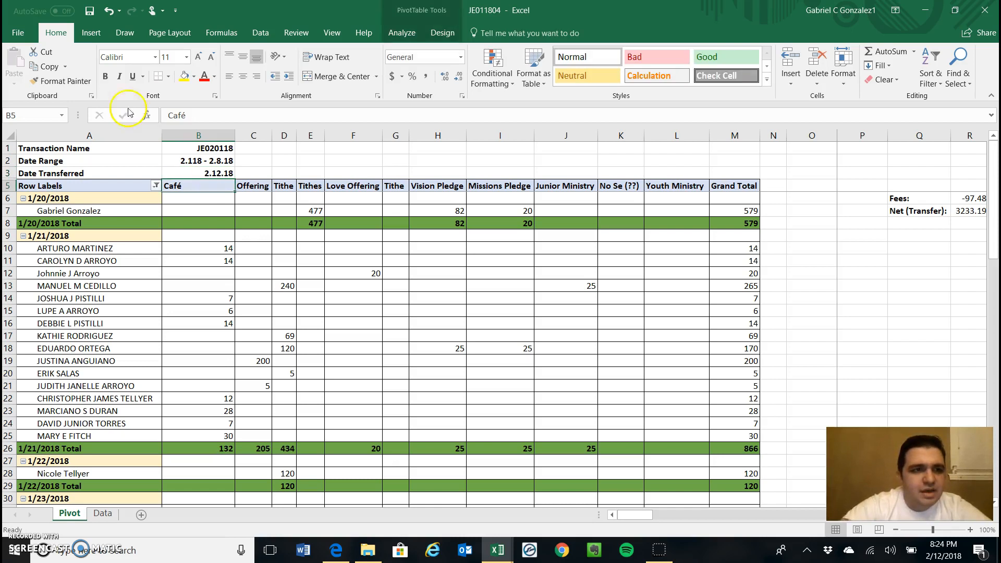
Save a copy of the workbook as JE021801 in the Sync folder.
left_click(20, 32)
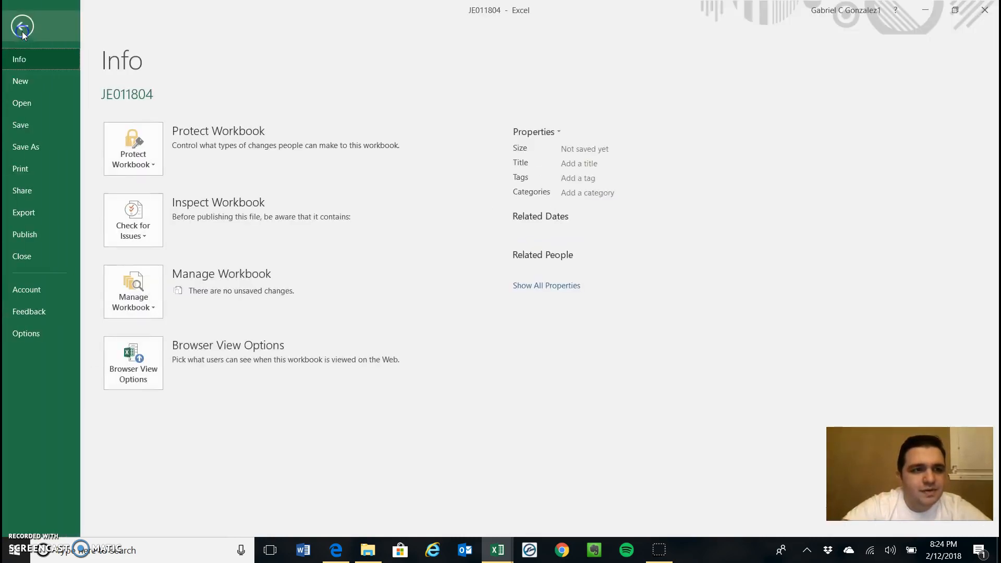
left_click(43, 143)
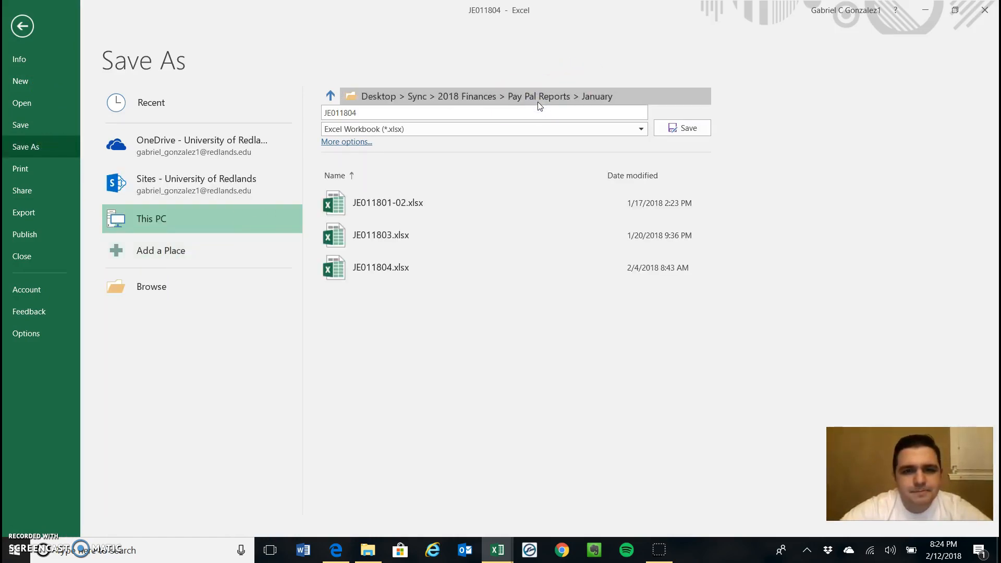
left_click(540, 106)
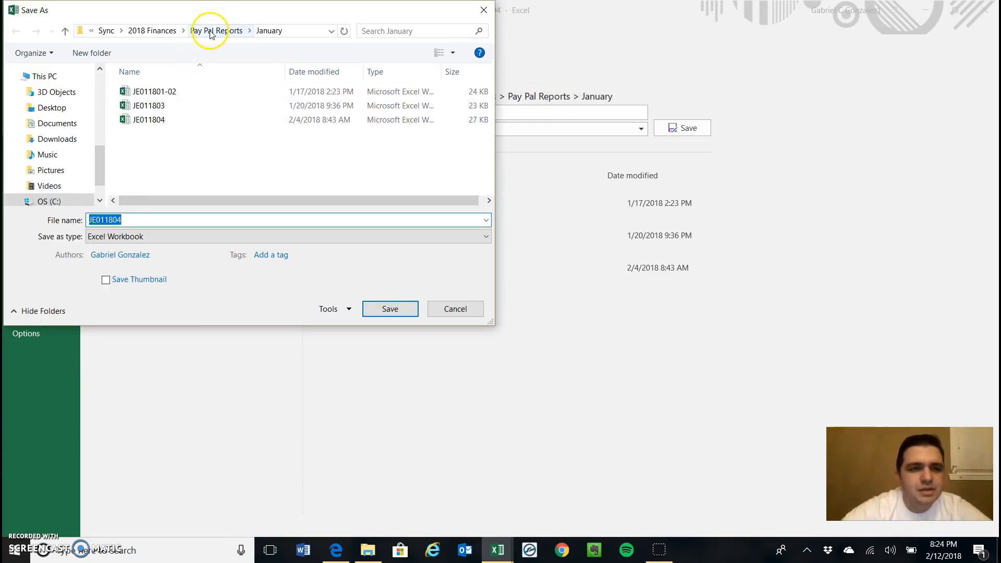
left_click(106, 31)
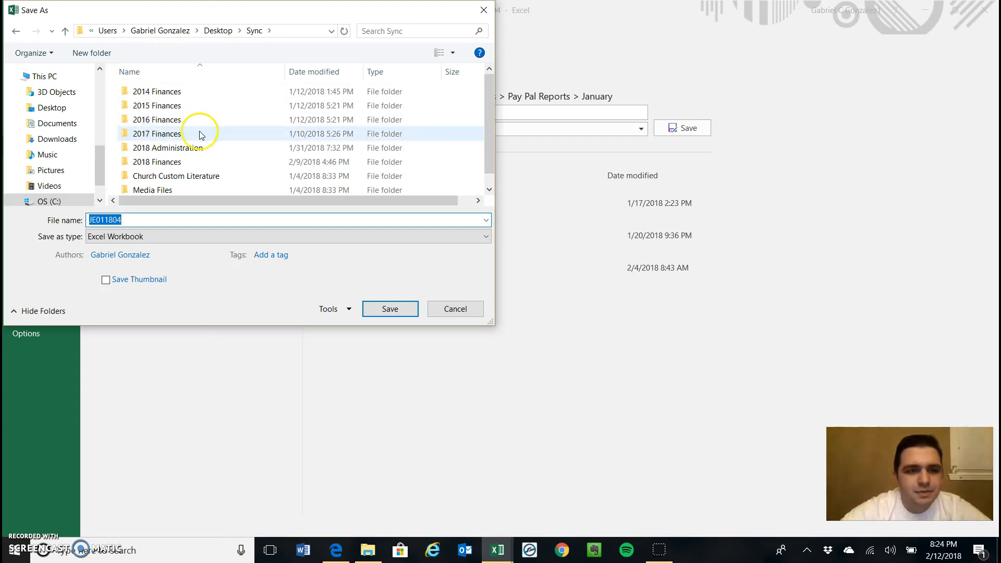
left_click(129, 216)
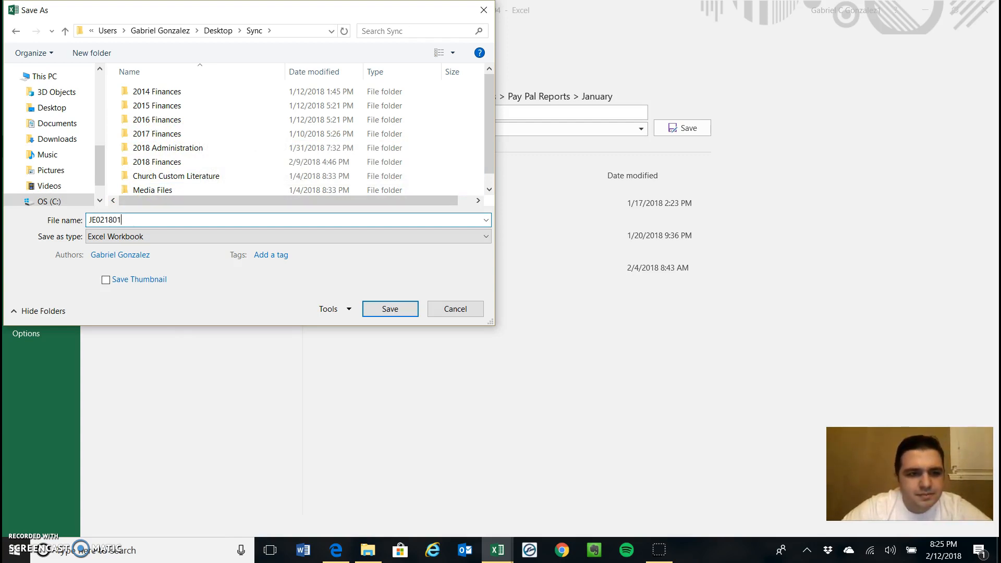
left_click(383, 310)
Correct the Transaction Name in cell B1 to JE021801.
double_click(212, 148)
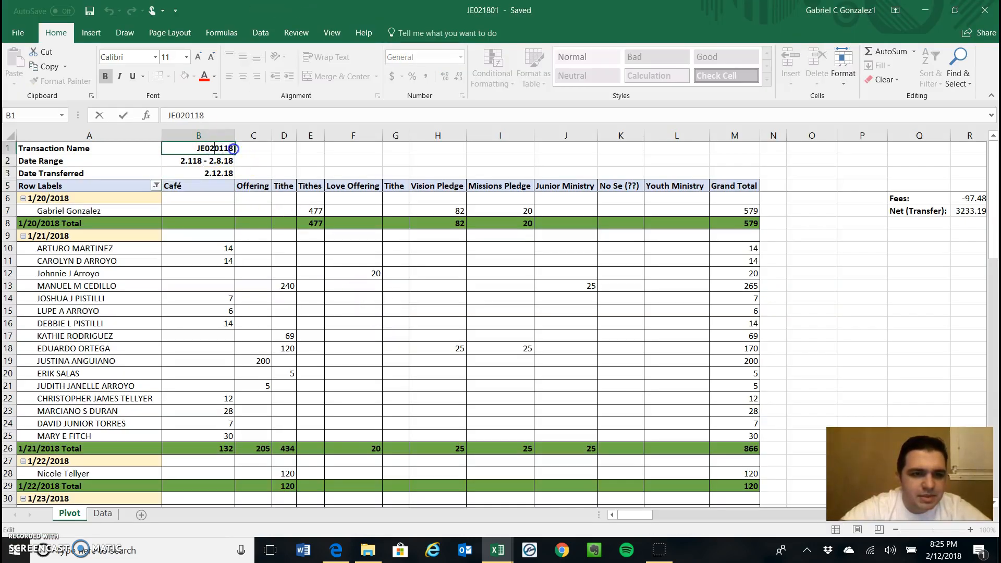
key("BackSpace")
key("BackSpace")
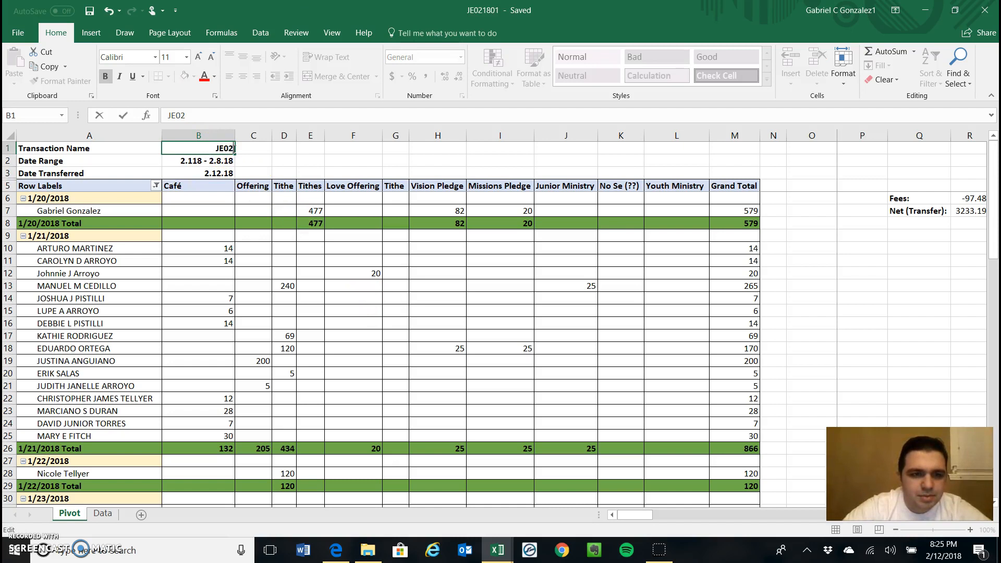
key("Return")
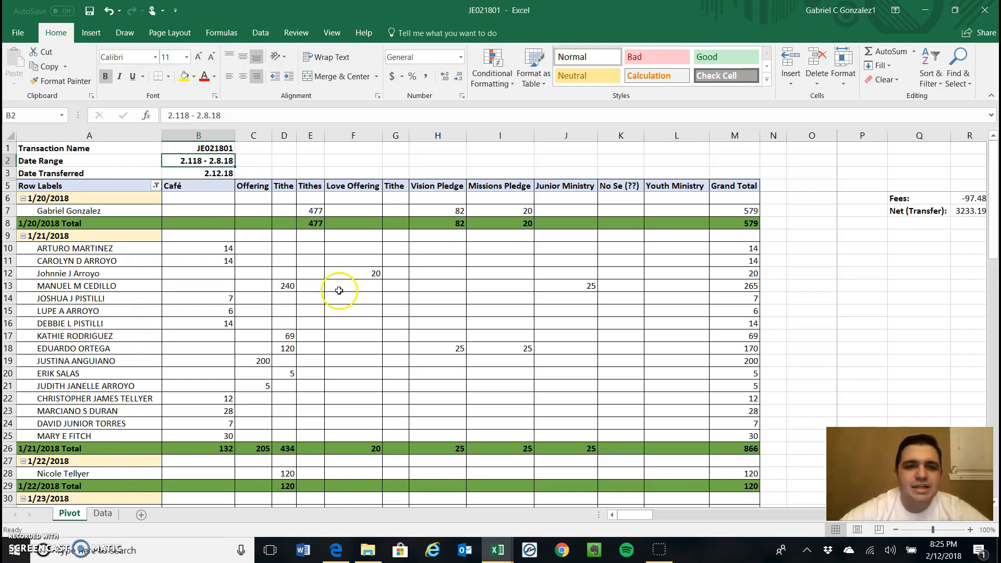
On the Data sheet, clear the January transactions in rows 40 to 66, columns A to F.
left_click(102, 514)
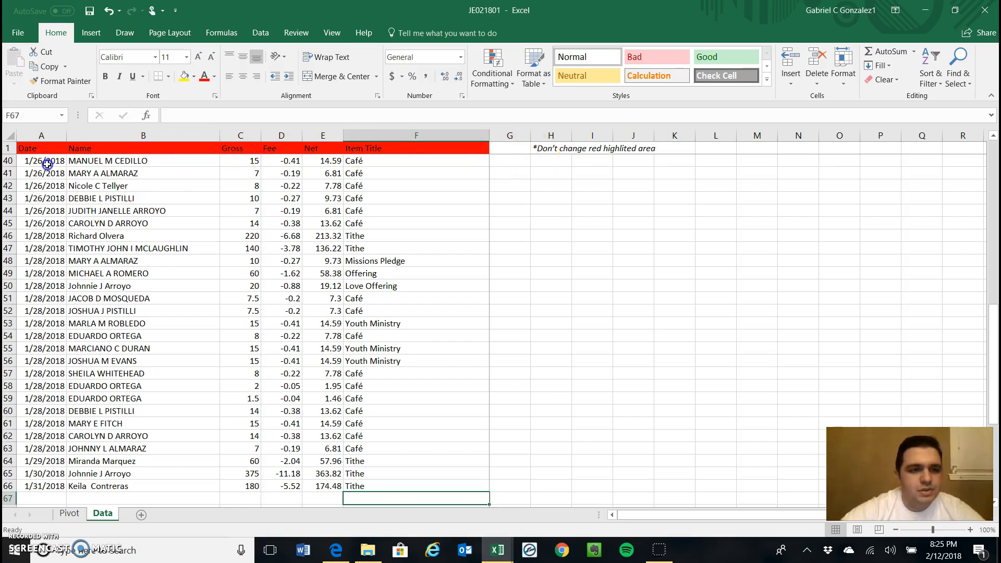
left_click(47, 163)
key("ctrl+shift+Right")
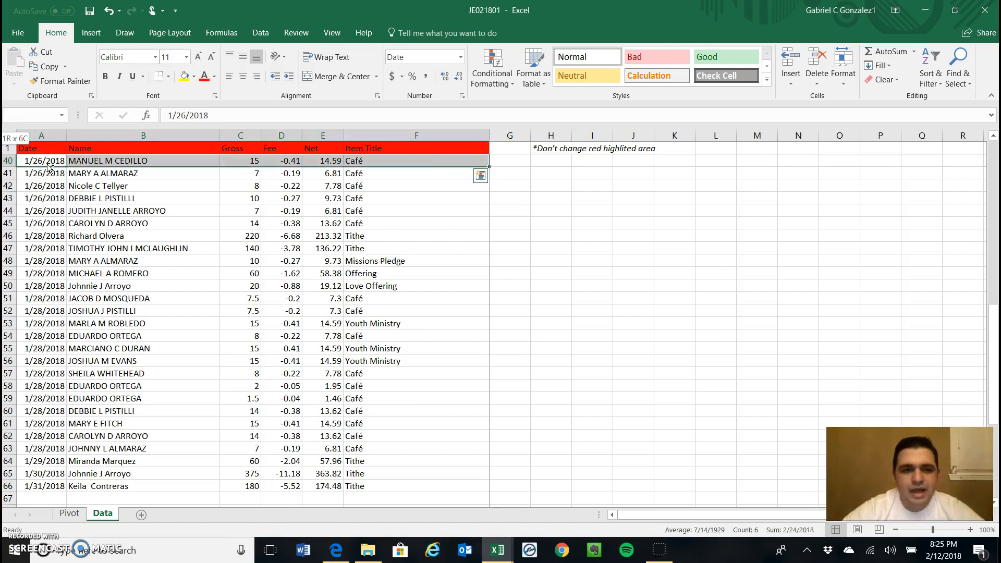
key("ctrl+shift+Down")
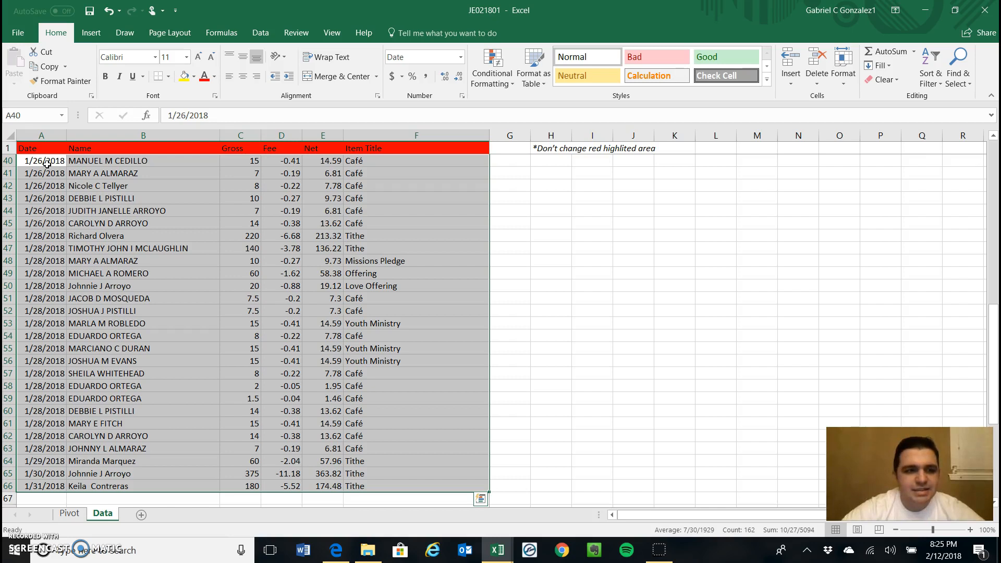
key("Delete")
Clear the remaining January transactions from row 2 down to row 39, keeping the red header row, and return to cell A2.
scroll(47, 164, "up", 13)
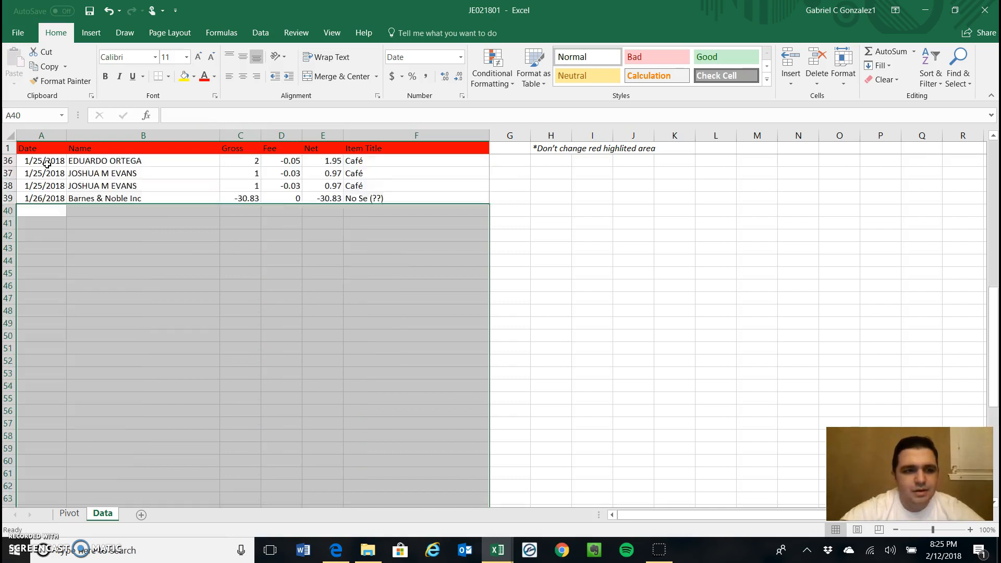
left_click(47, 164)
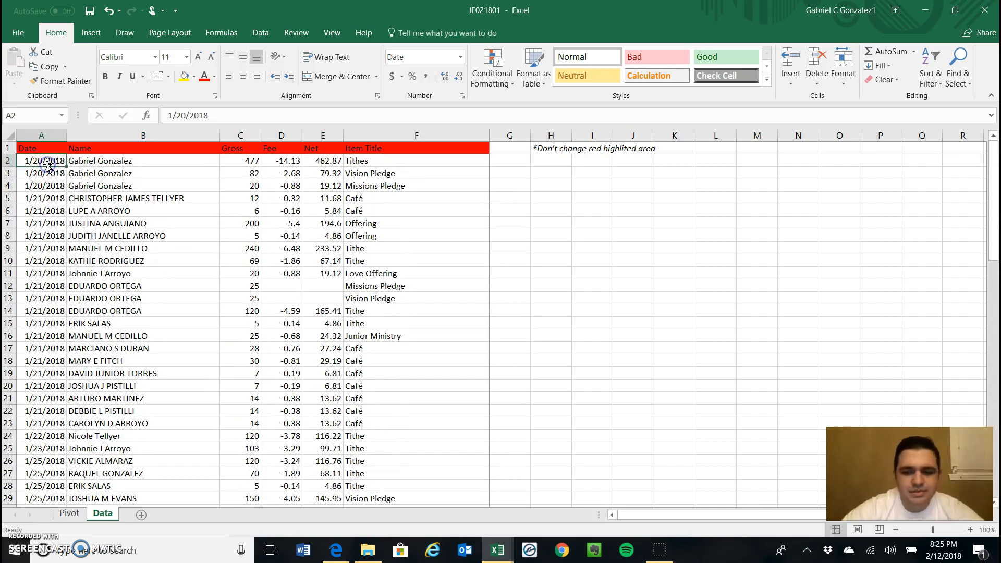
key("ctrl+shift+Right")
key("ctrl+shift+Down")
key("Delete")
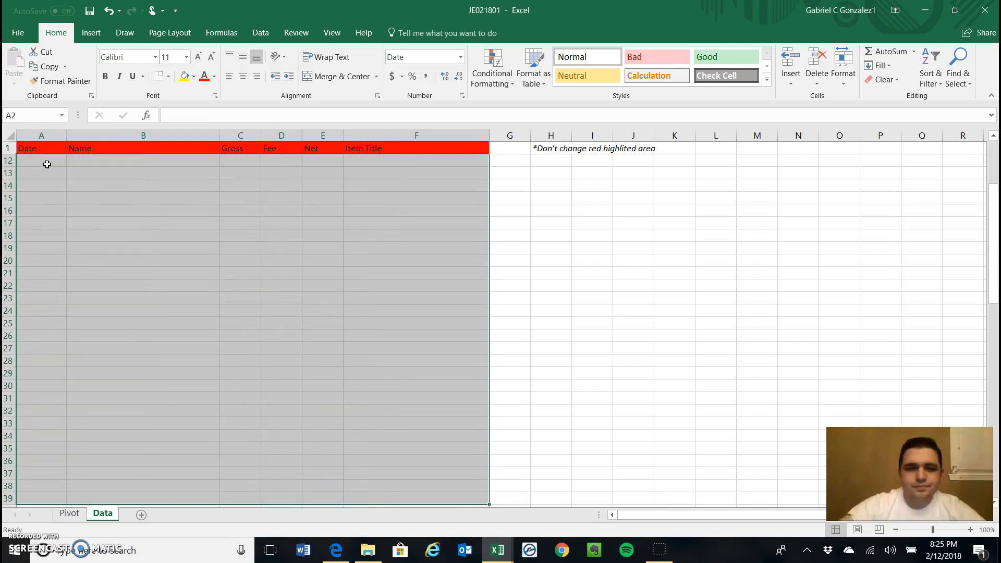
left_click(46, 164)
scroll(47, 164, "up", 4)
left_click(47, 164)
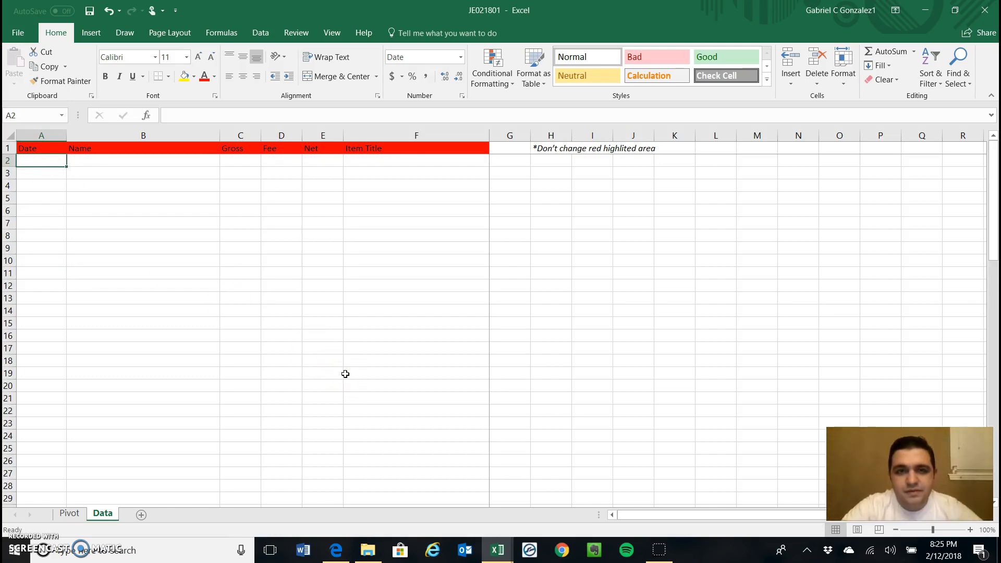
Compare the columns of the Download report with the headers on the JE021801 Data sheet, ending on cell A2 of the Data sheet.
left_click(442, 138)
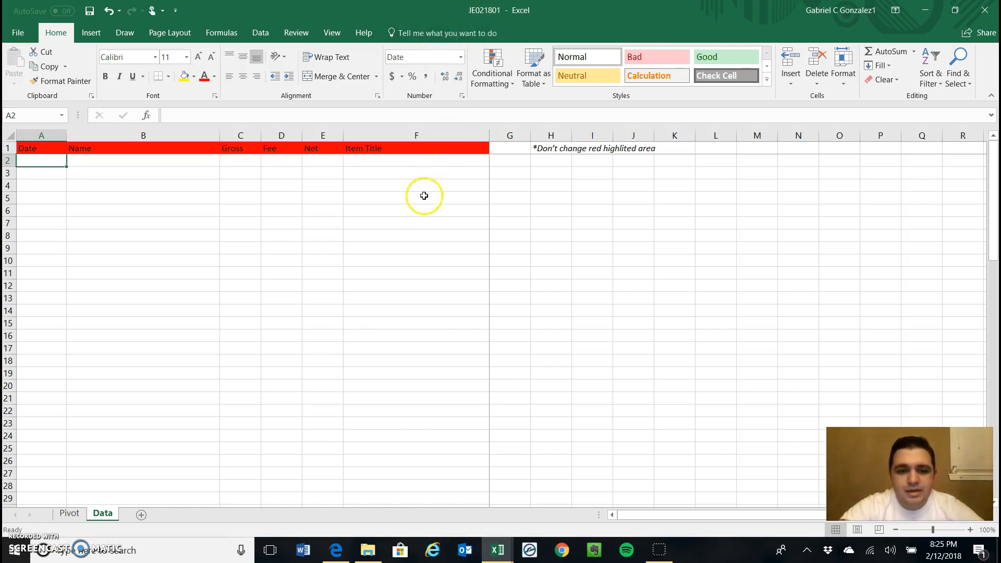
left_click(503, 557)
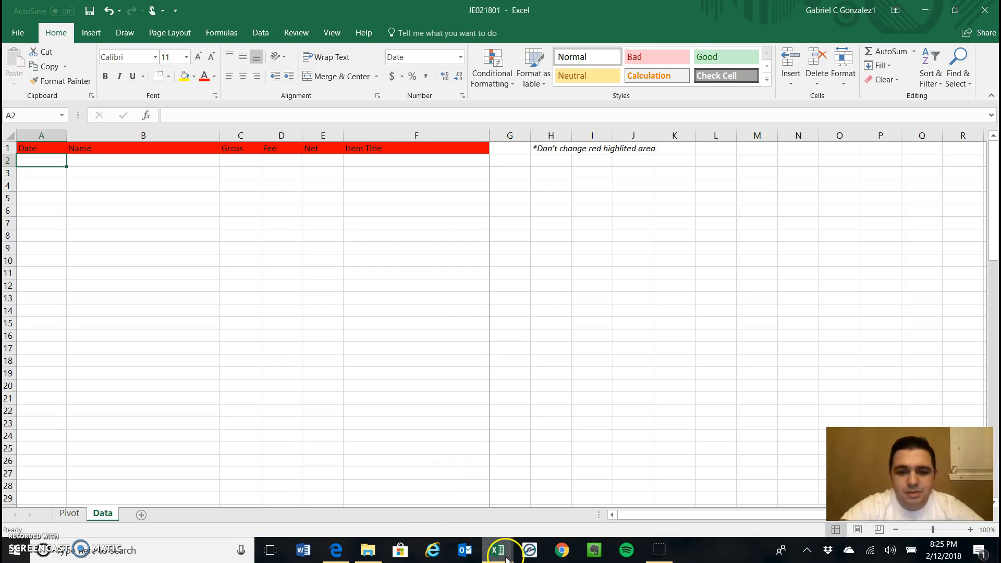
left_click(469, 494)
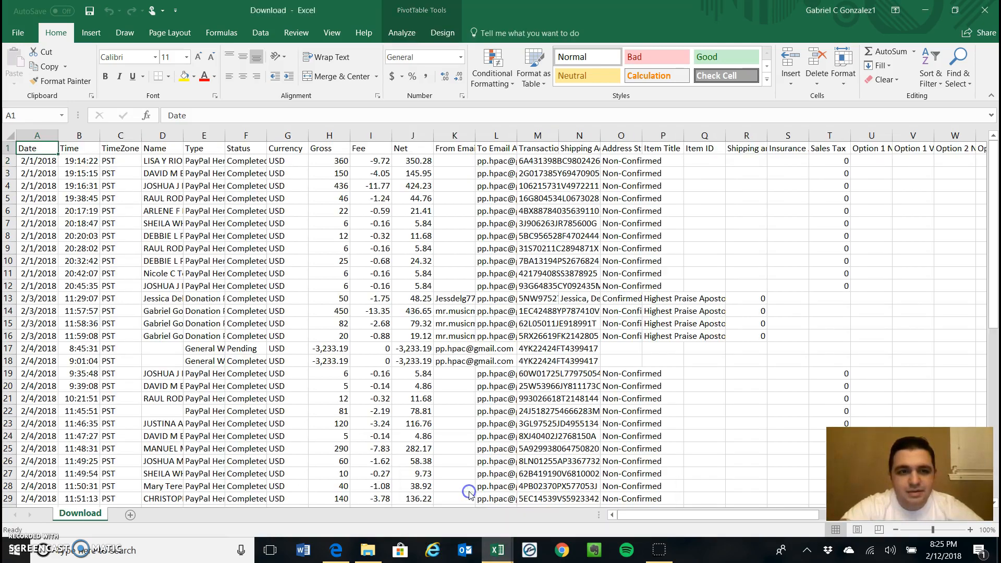
key("alt+Tab")
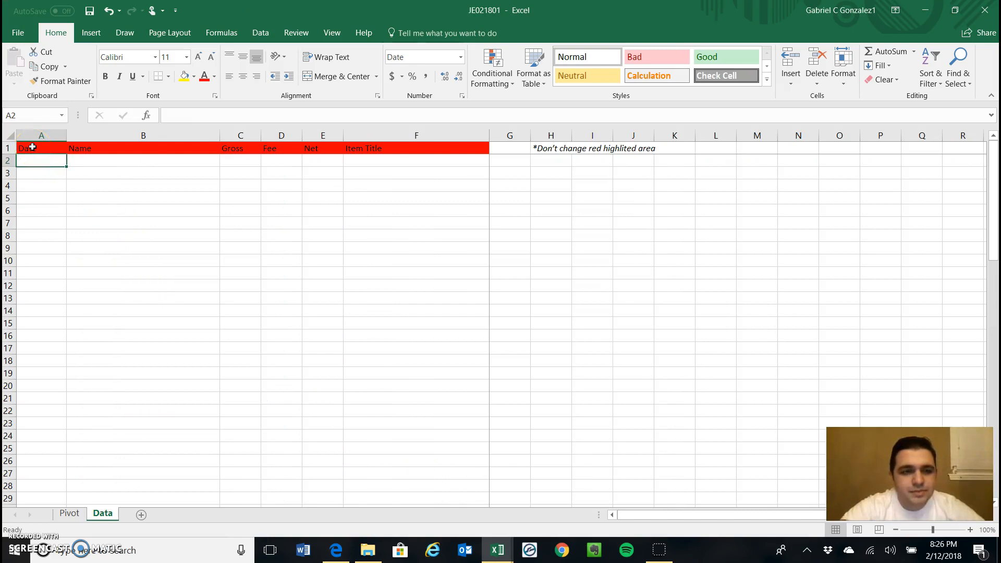
key("alt+Tab")
left_click(43, 87)
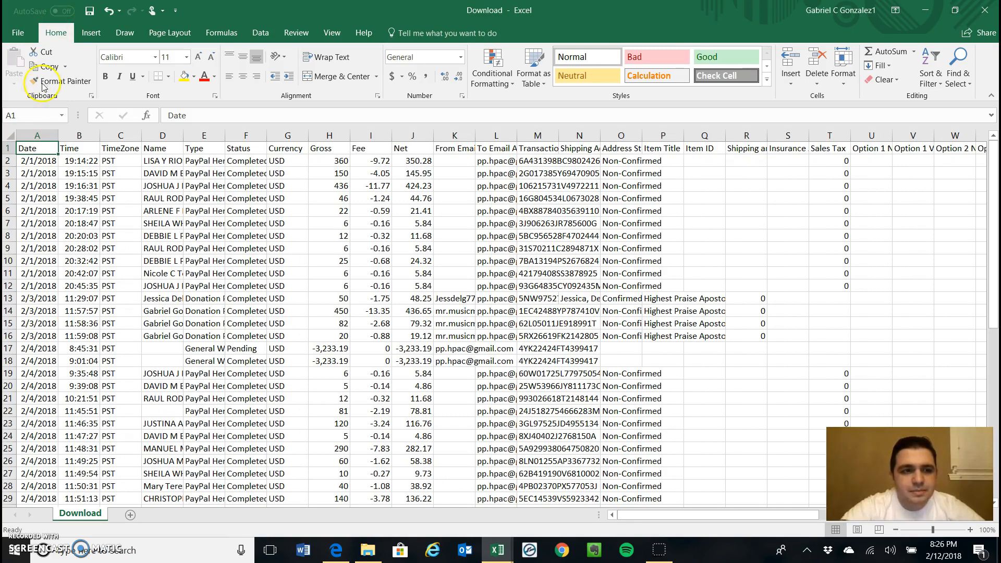
key("alt+Tab")
left_click(43, 161)
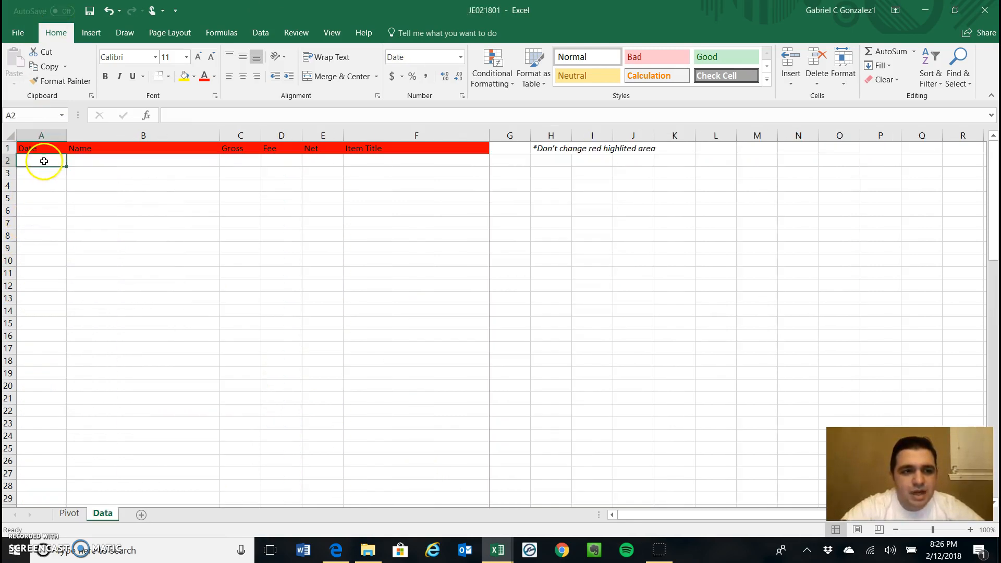
Copy the transaction dates A2:A55 from the Download report into the Date column of the JE021801 Data sheet, starting at A2.
key("alt+Tab")
left_click(49, 164)
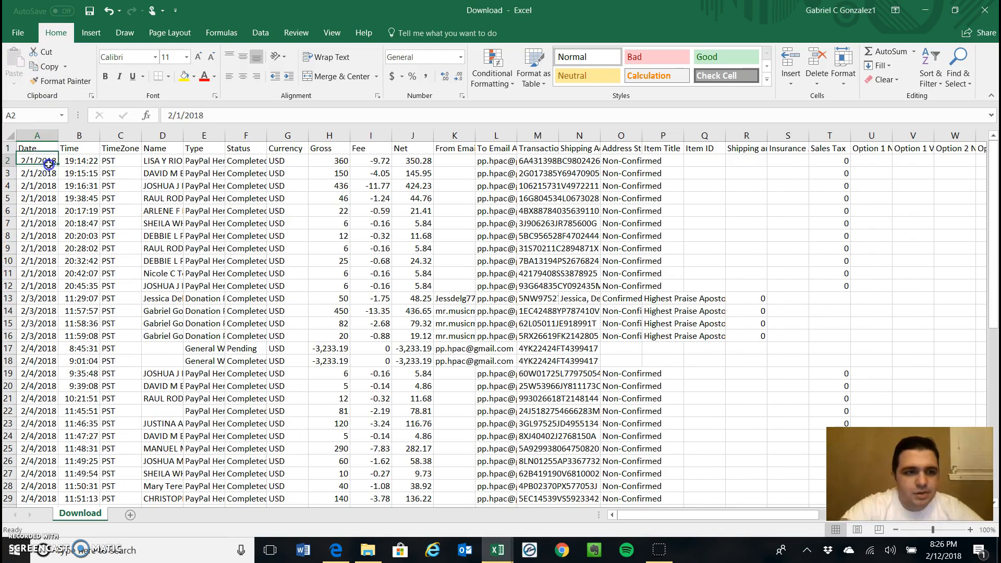
key("ctrl+shift+Down")
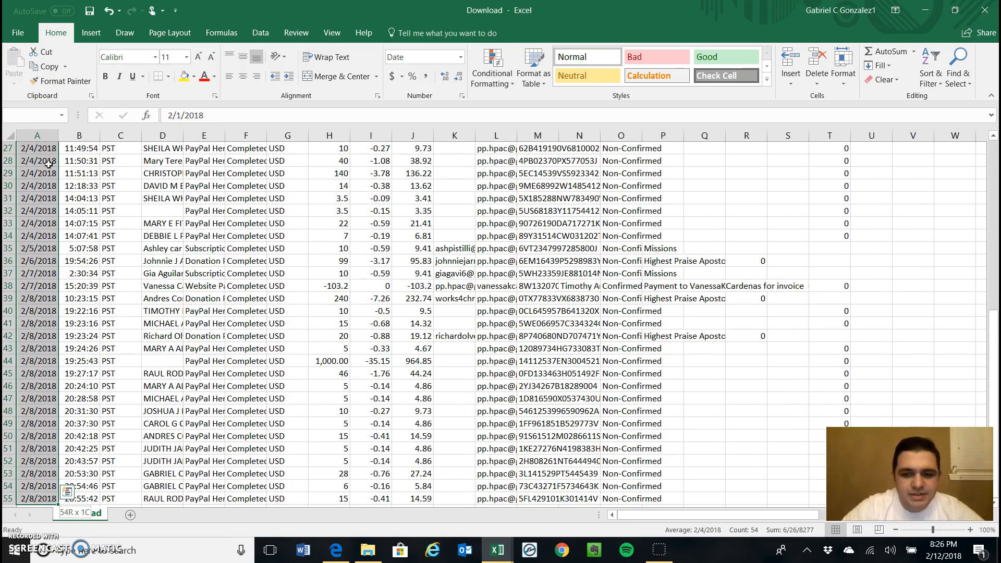
key("ctrl+c")
key("alt+Tab")
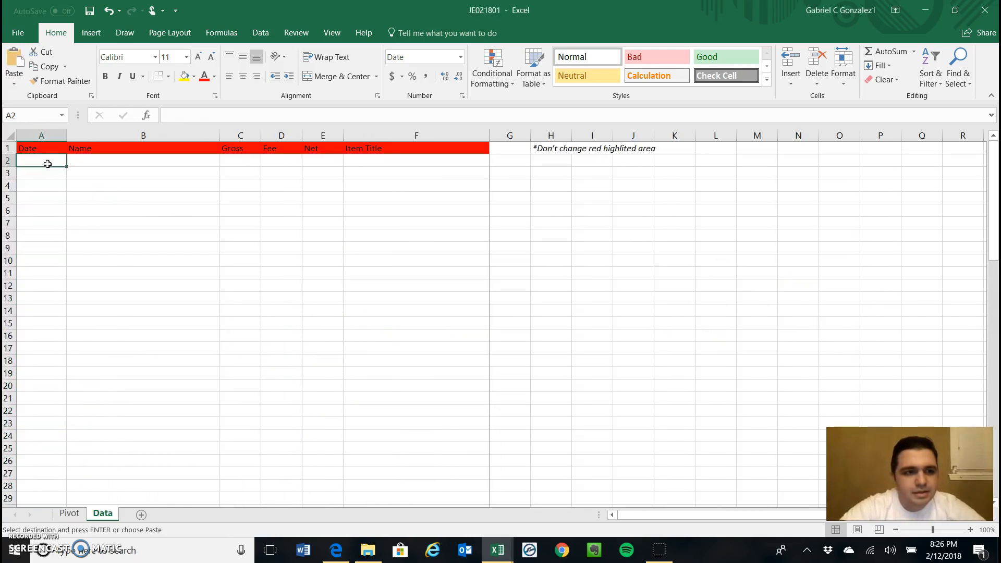
key("ctrl+v")
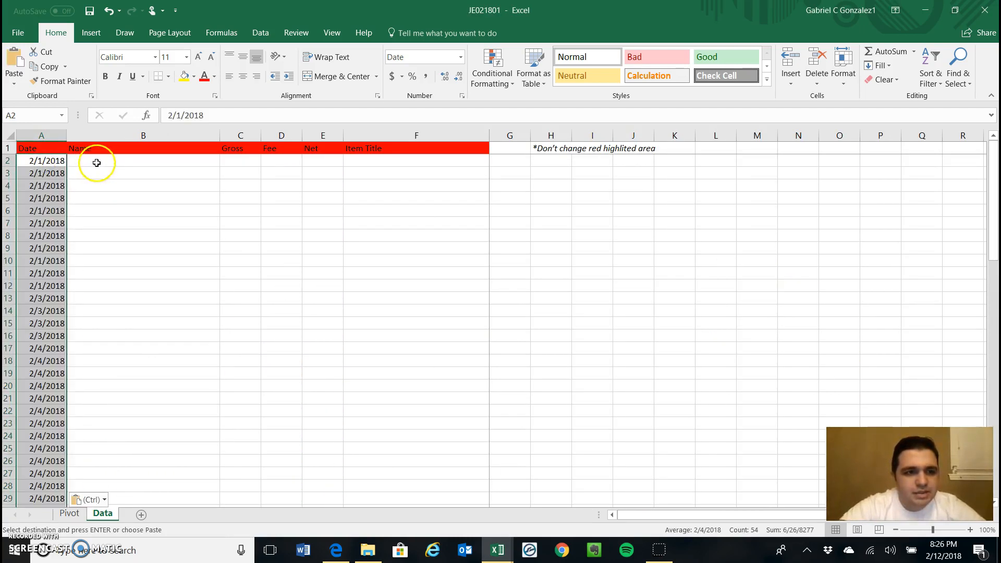
Copy the Name column entries D2:D55, blanks included, from the Download report into the Data sheet starting at B2.
key("alt+Tab")
scroll(97, 162, "up", 5)
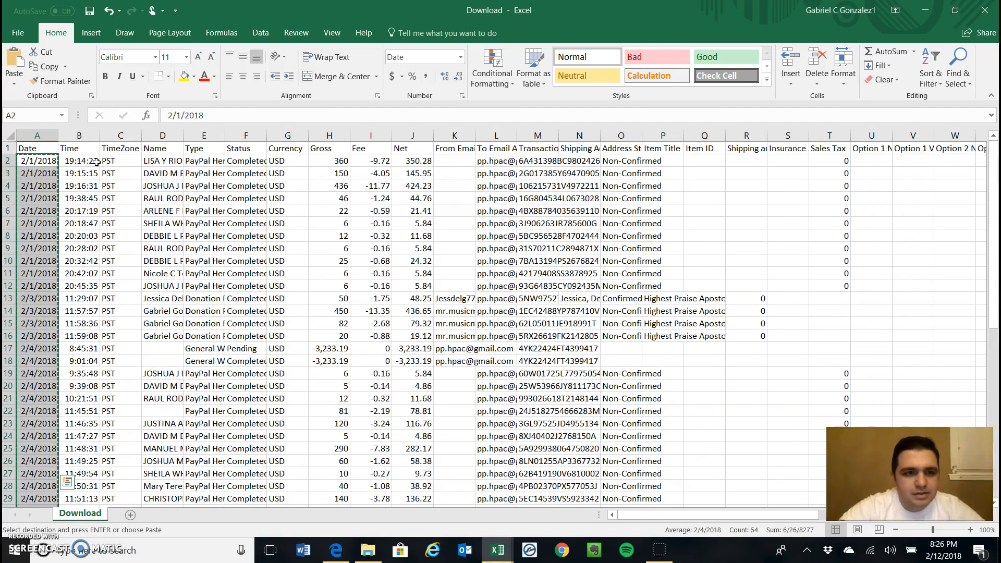
left_click(178, 160)
key("ctrl+shift+Down")
key("ctrl+shift+Down")
key("ctrl+shift+Down")
key("ctrl+shift+Down")
key("ctrl+shift+Down")
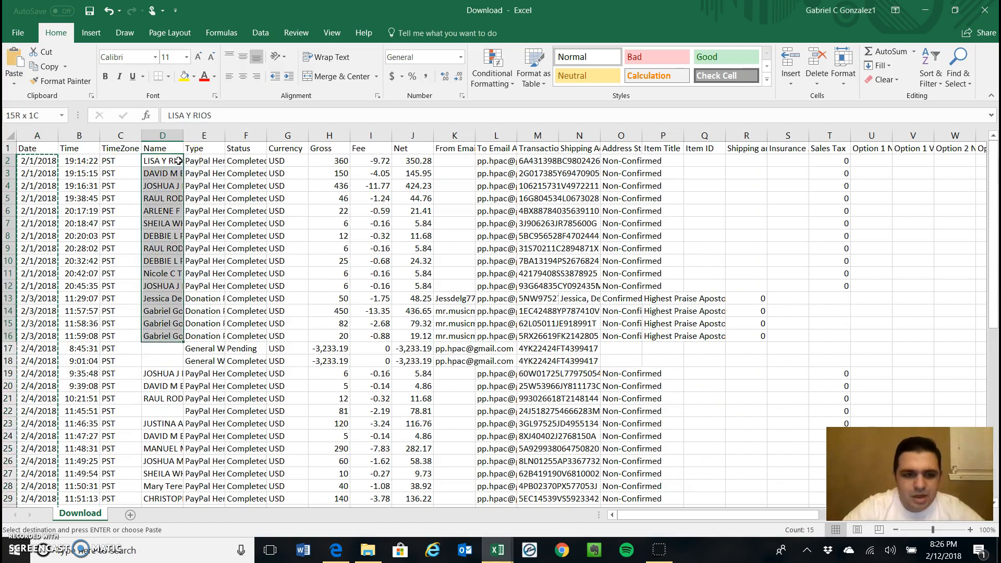
key("shift+Down")
key("shift+Down")
key("shift+Down")
key("shift+Down")
key("shift+Down")
key("shift+Down")
key("shift+Down")
key("shift+Down")
key("shift+Down")
key("shift+Down")
key("shift+Down")
key("shift+Down")
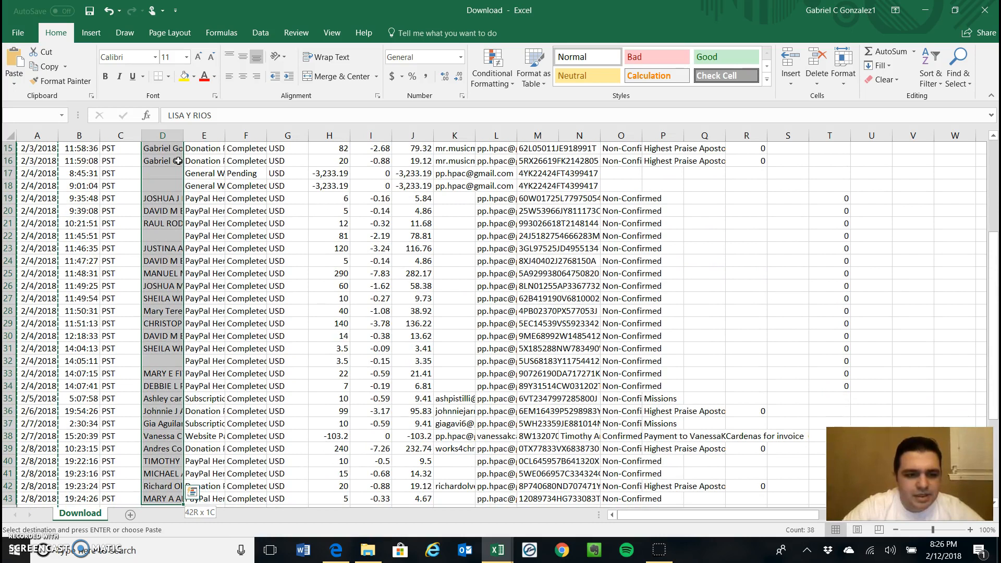
key("shift+Down")
key("shift+Down")
key("shift+Down")
key("shift+Down")
key("shift+Down")
key("shift+Down")
key("shift+Down")
key("shift+Down")
key("shift+Down")
key("shift+Down")
key("shift+Down")
key("shift+Down")
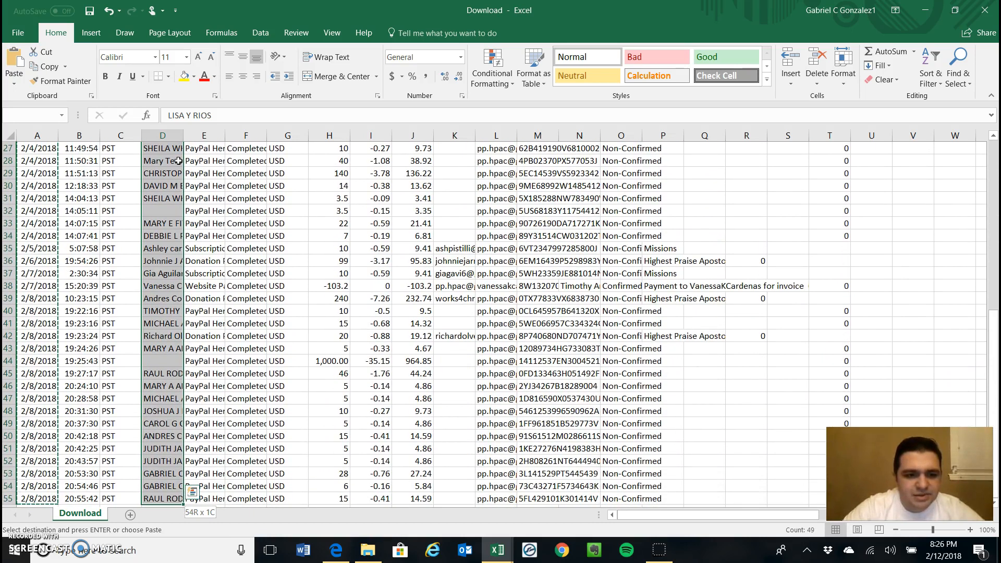
key("ctrl+shift+Down")
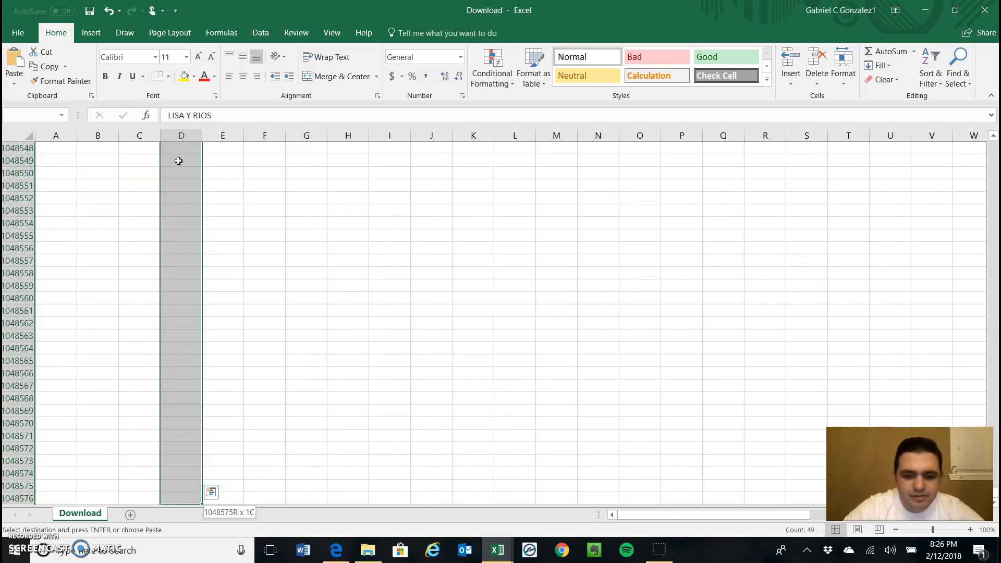
key("ctrl+shift+Up")
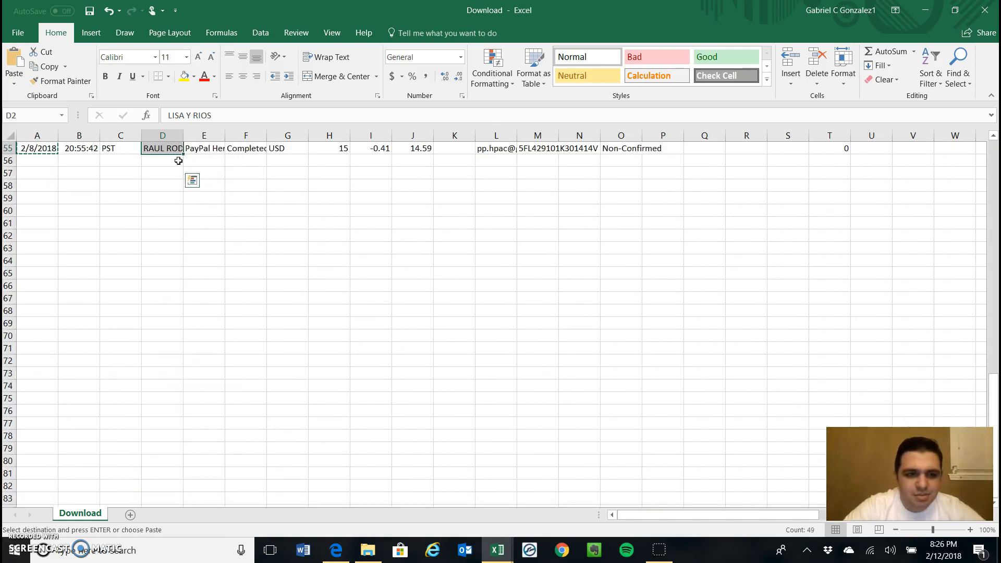
key("alt+Tab")
left_click(167, 161)
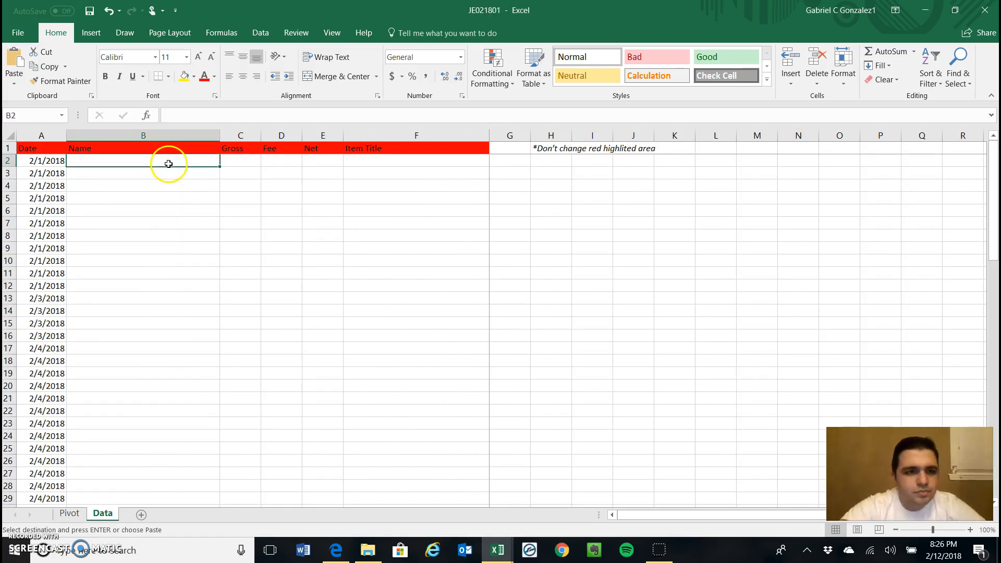
key("ctrl+v")
Copy the Gross, Fee and Net amounts H2:J55 from the Download report into the Data sheet starting at C2.
left_click(233, 161)
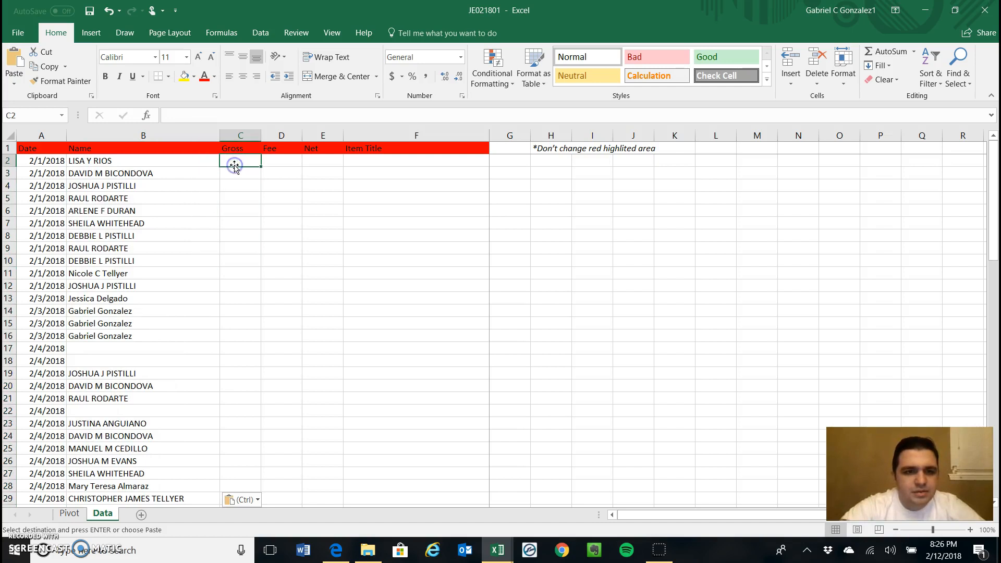
key("alt+Tab")
scroll(318, 160, "up", 18)
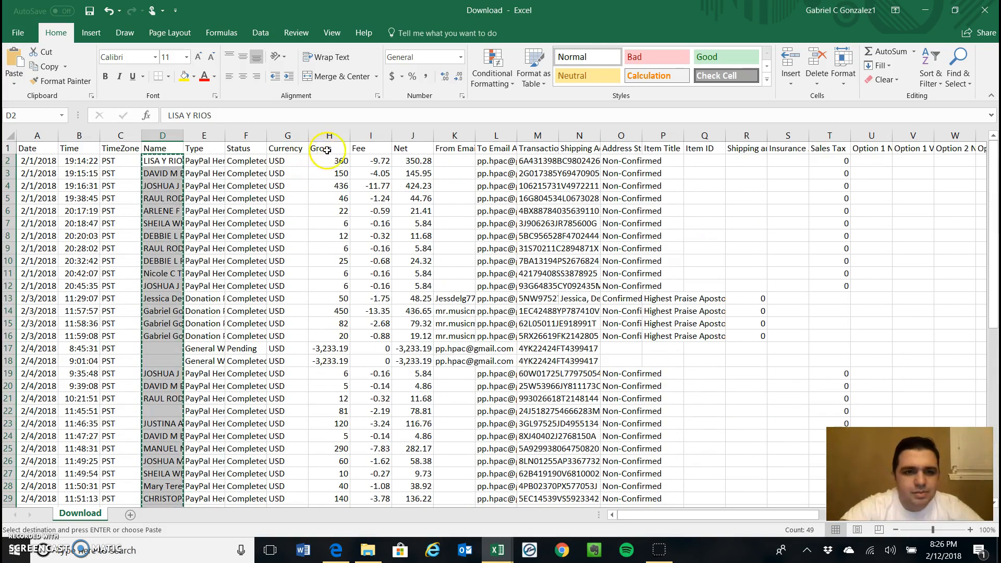
left_click(334, 163)
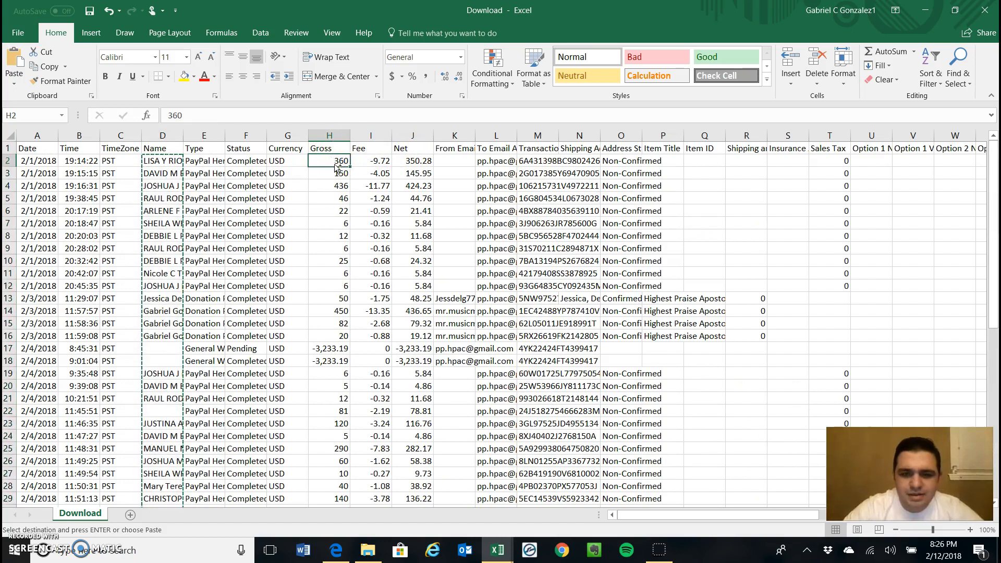
key("ctrl+shift+Right")
key("ctrl+shift+Down")
key("ctrl+shift+Down")
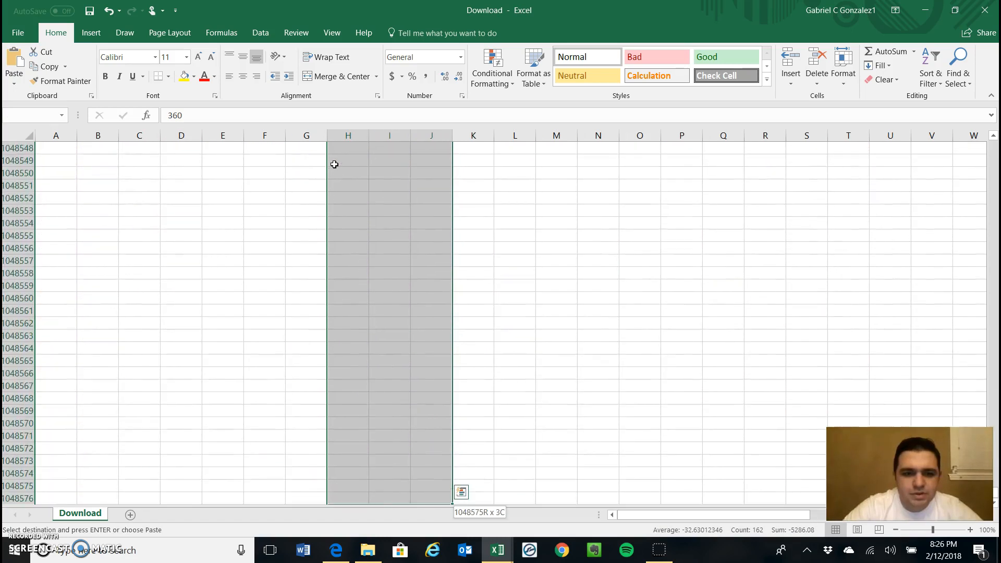
key("ctrl+shift+Up")
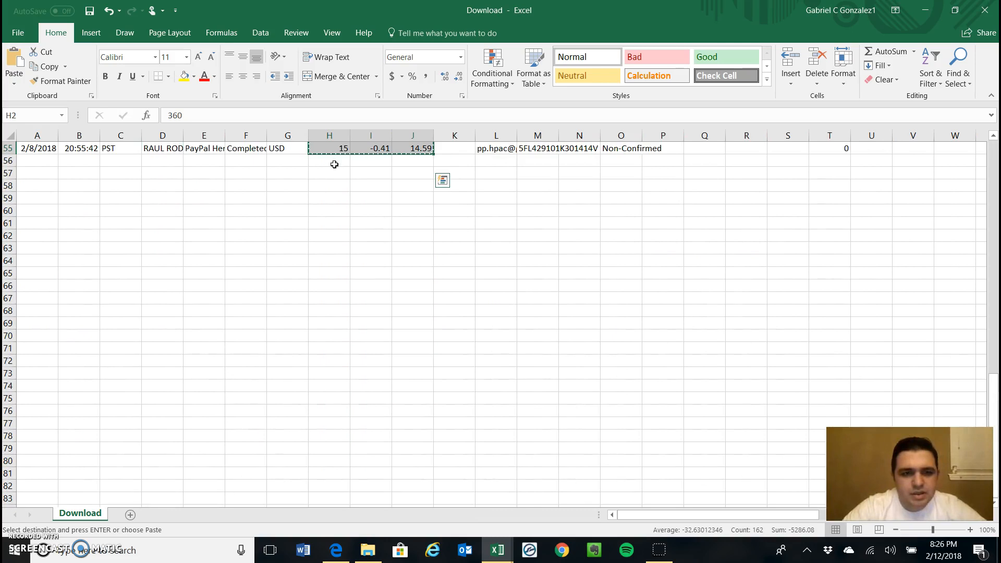
key("alt+Tab")
left_click(242, 167)
key("ctrl+v")
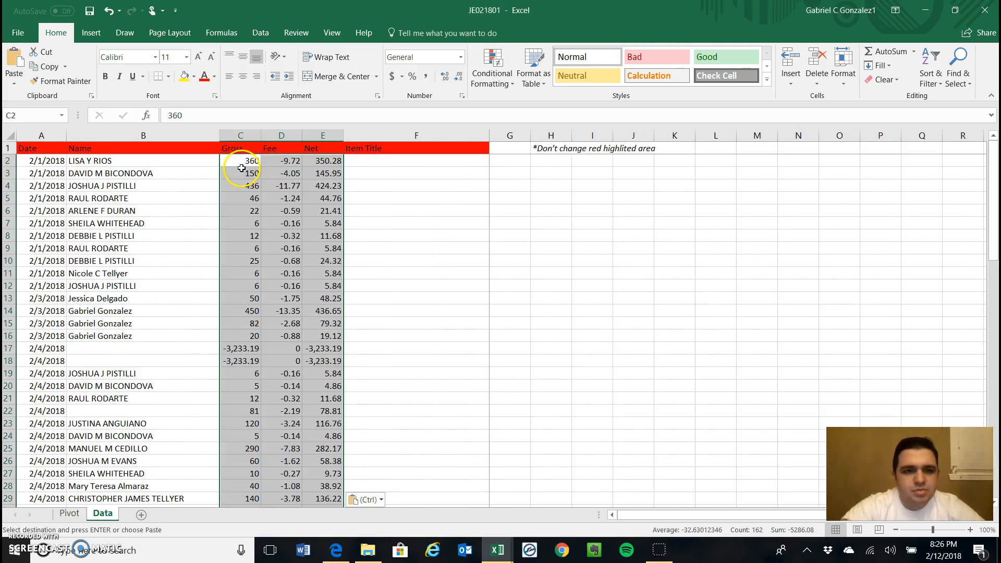
Select F2 on the Data sheet and autofit the Item Title, Address Status and Item ID columns of the Download report.
left_click(373, 164)
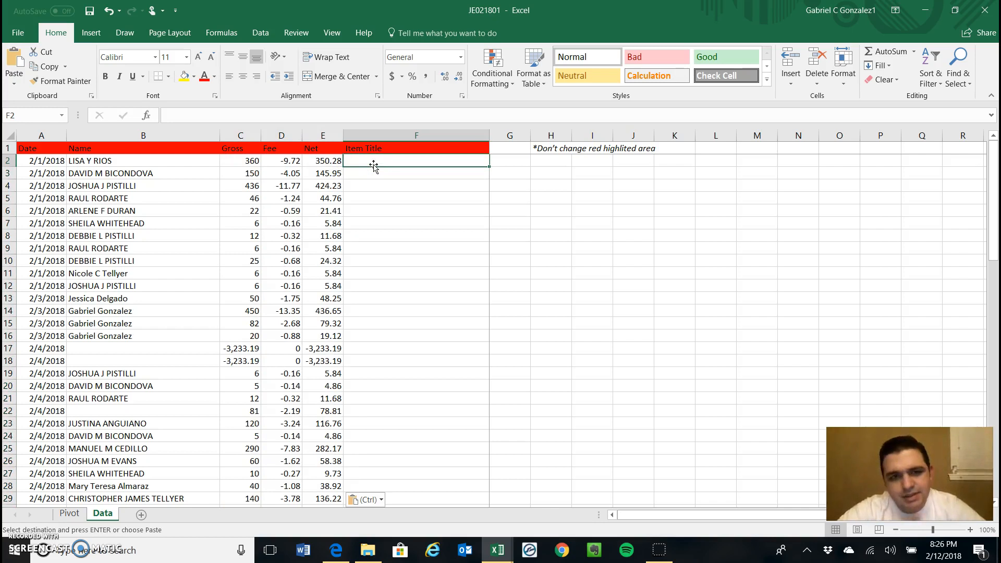
key("alt+Tab")
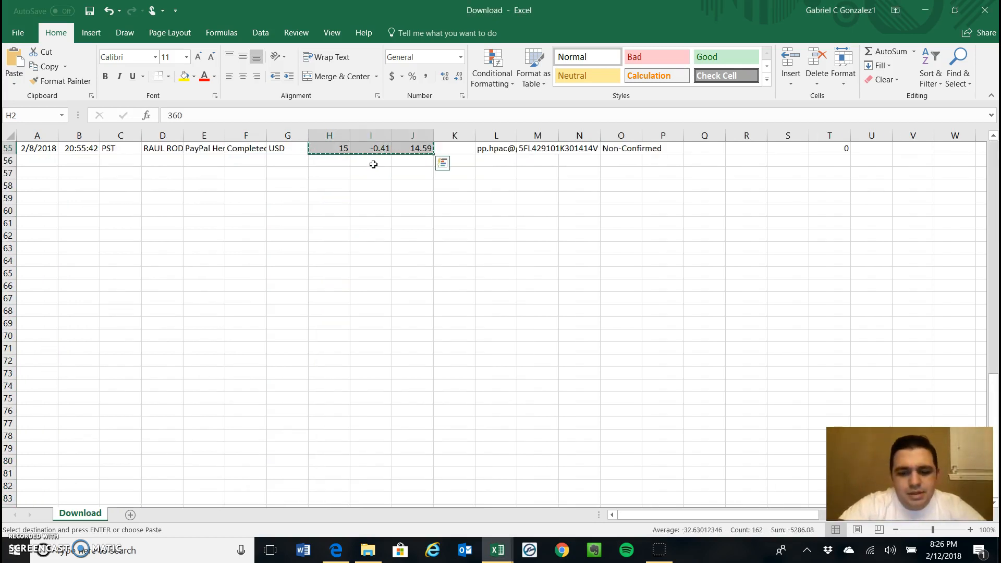
key("ctrl+shift+Up")
key("Right")
key("Right")
key("Right")
key("Right")
key("Right")
key("Right")
key("Right")
key("Right")
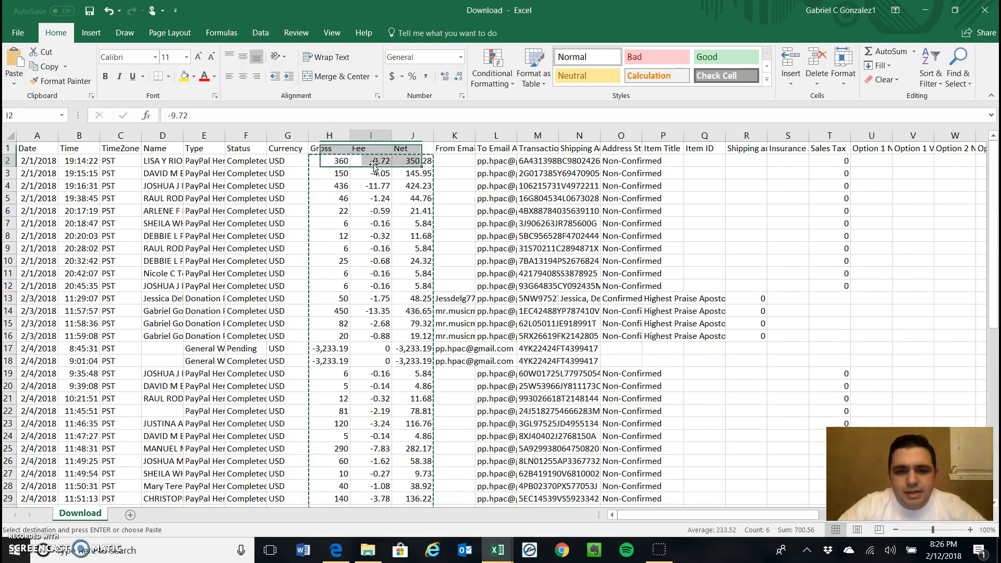
key("Right")
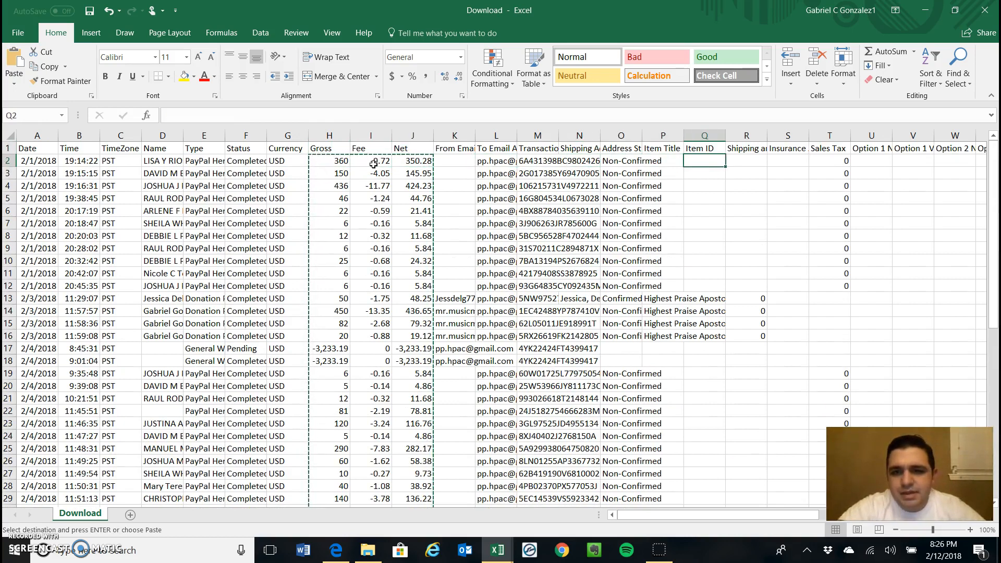
double_click(683, 135)
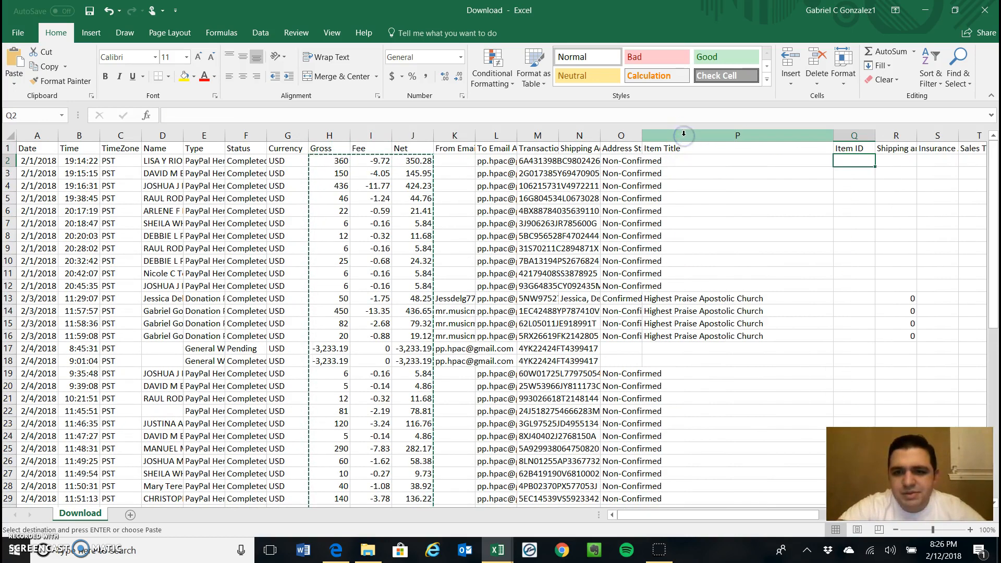
double_click(642, 137)
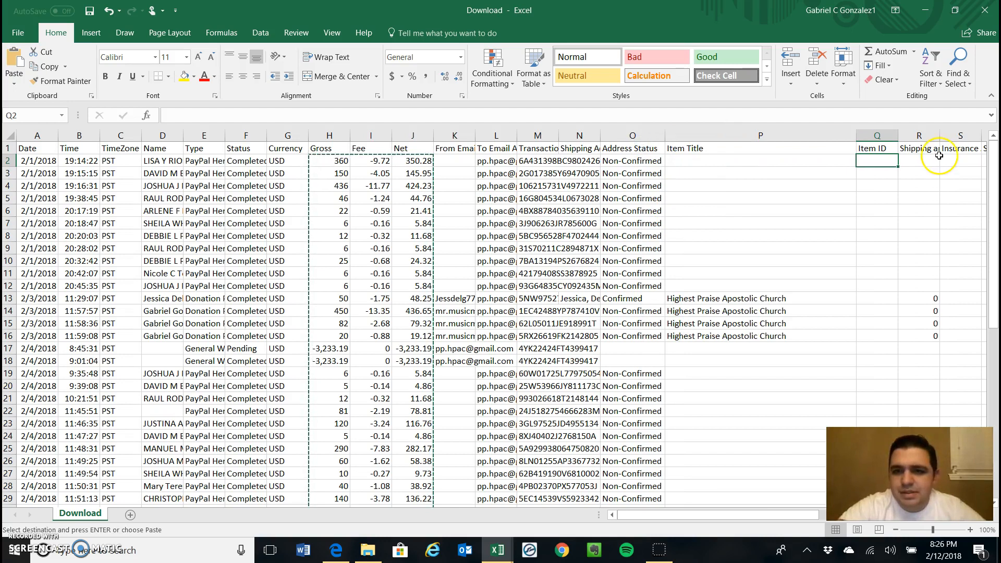
double_click(898, 136)
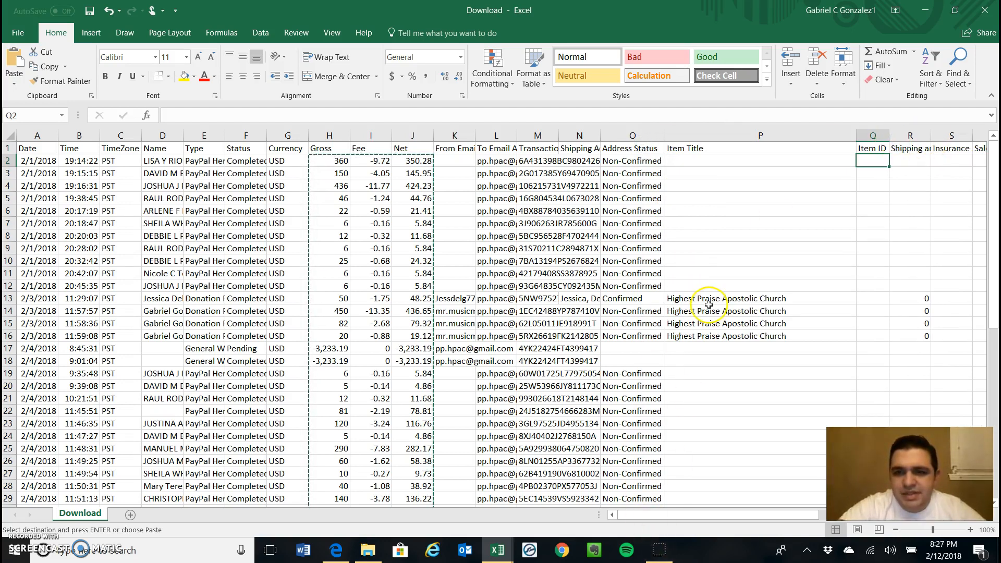
Copy the Item Title entries P2:P42 from the Download report into the Data sheet starting at F2.
scroll(709, 304, "down", 7)
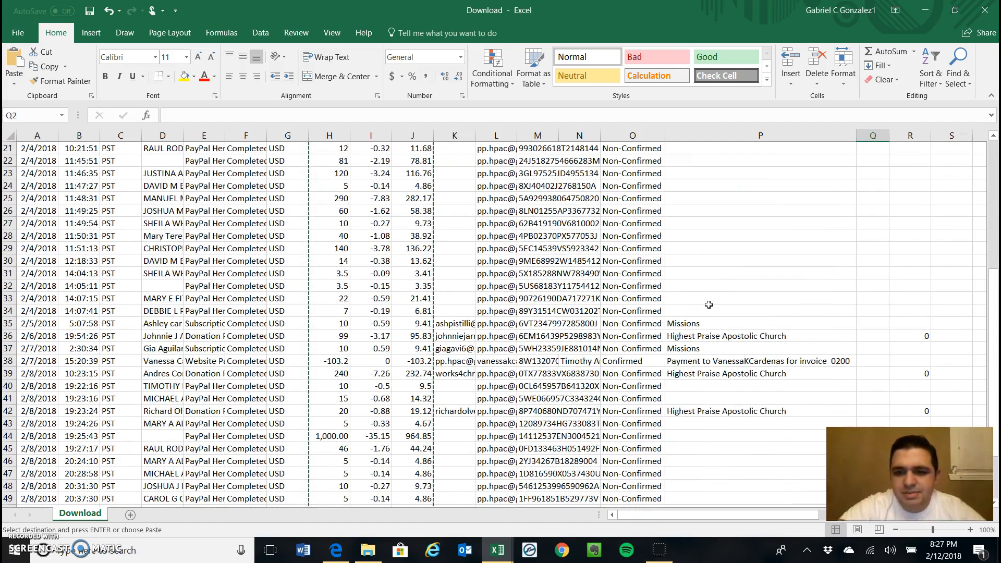
scroll(708, 304, "down", 1)
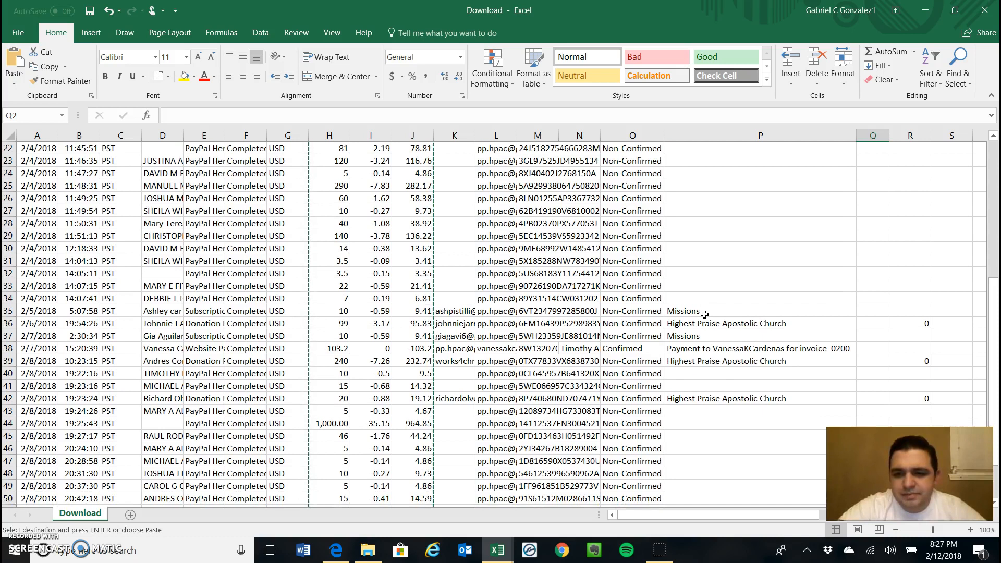
scroll(705, 313, "down", 2)
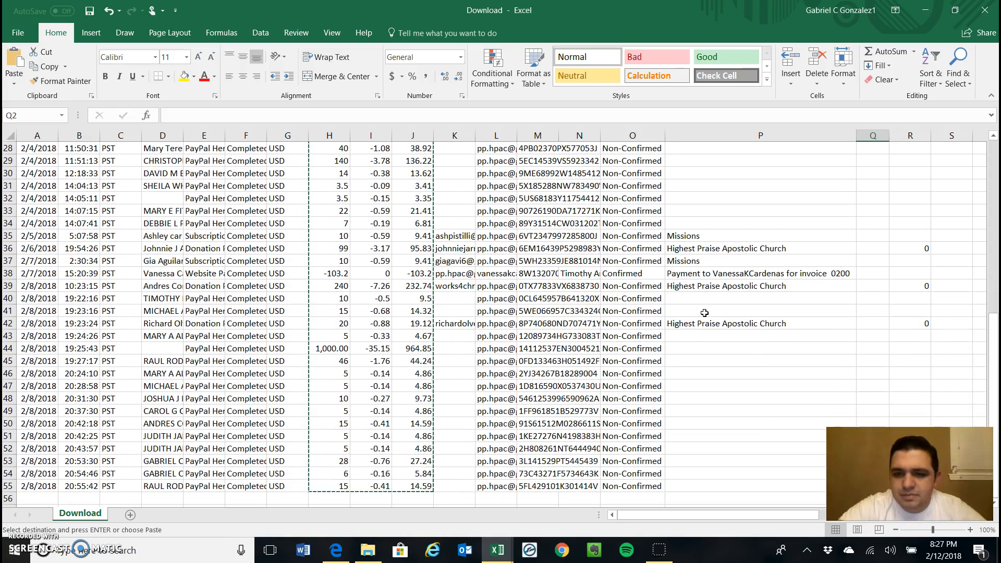
scroll(704, 312, "down", 6)
scroll(705, 313, "up", 15)
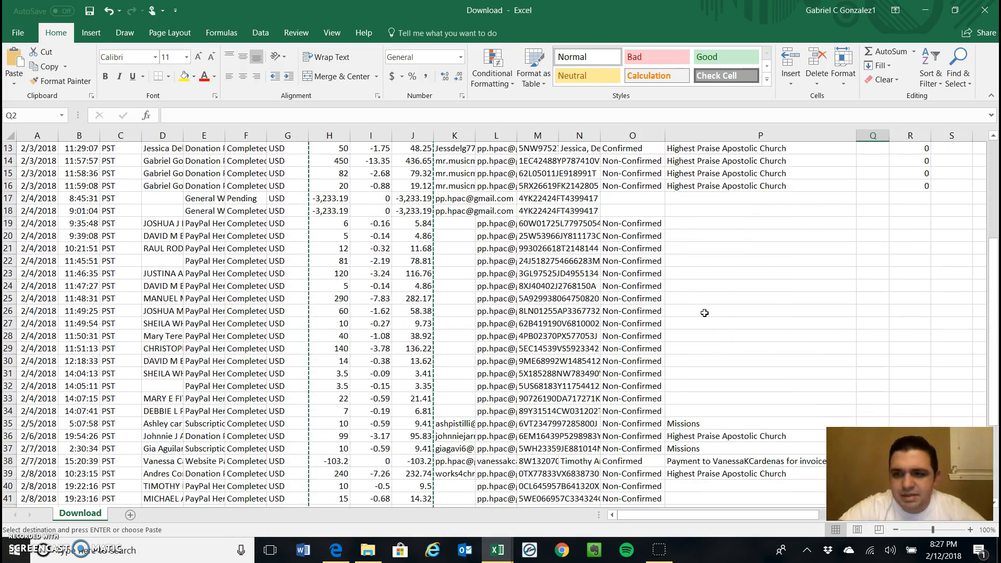
left_click(710, 161)
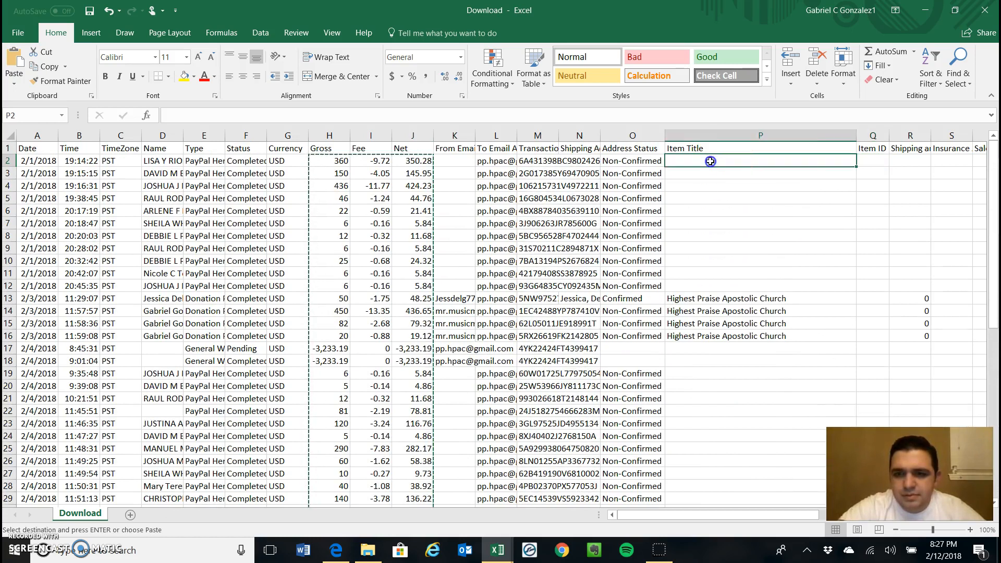
key("ctrl+shift+Down")
key("ctrl+shift+Down")
key("ctrl+shift+Down")
key("ctrl+shift+Down")
key("ctrl+shift+Down")
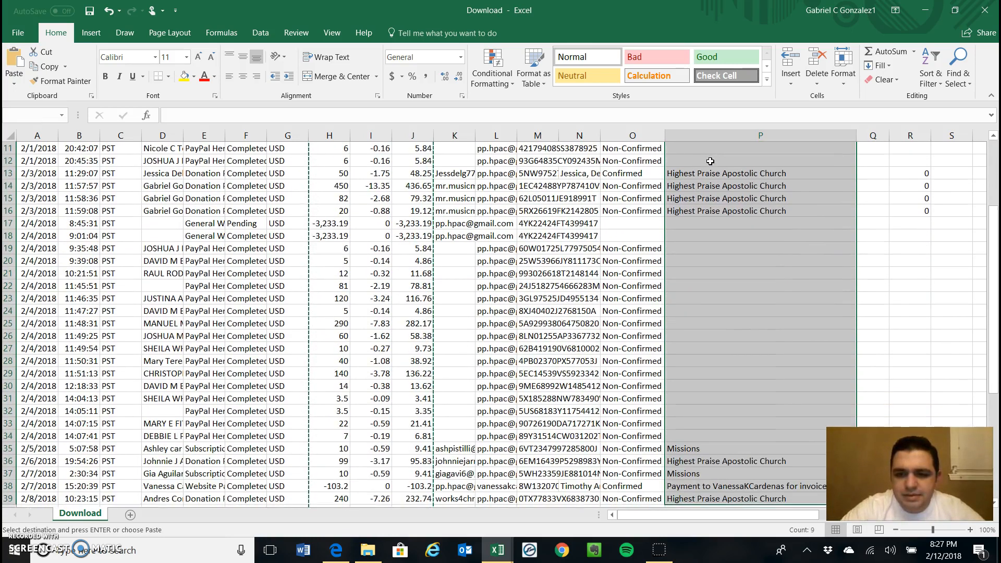
key("ctrl+shift+Down")
key("ctrl+shift+Up")
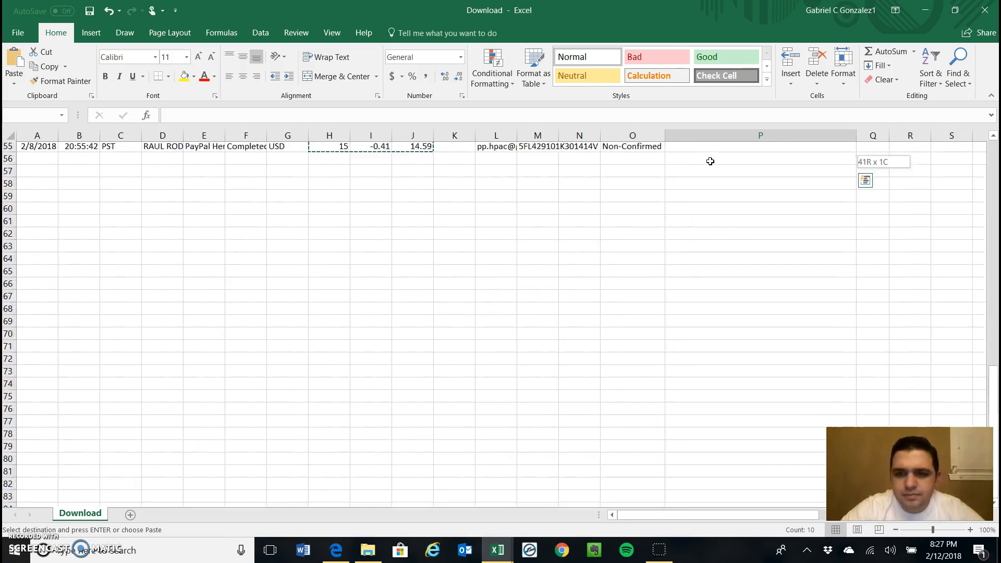
key("ctrl+c")
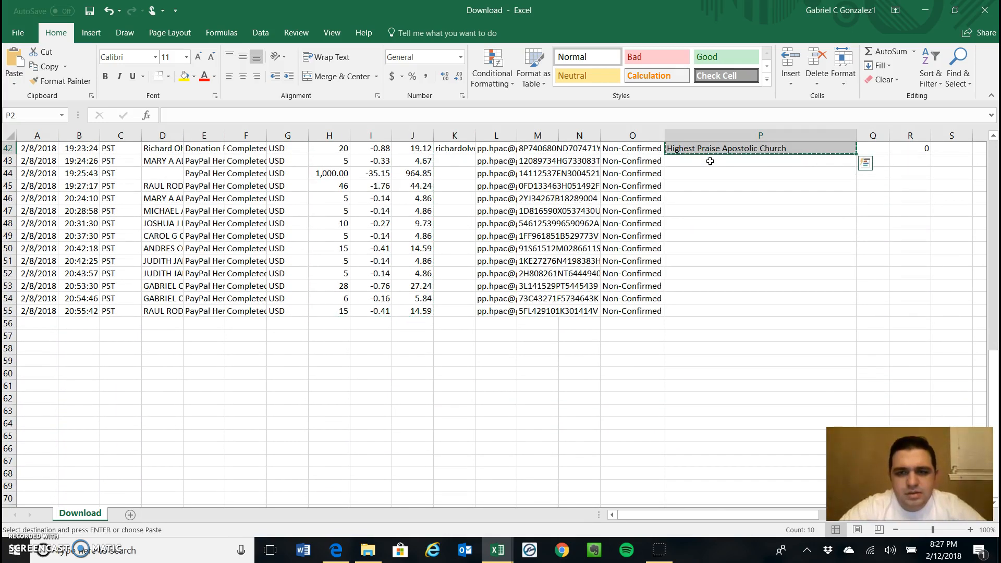
key("ctrl+Tab")
key("ctrl+v")
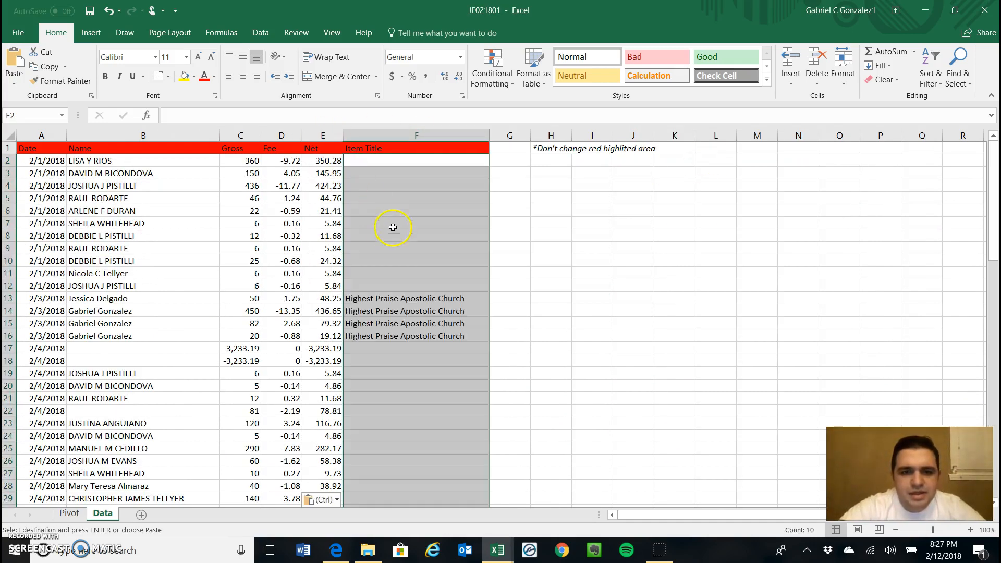
Clear the "Highest Praise Apostolic Church" entries from F13:F16 in the Item Title column of the Data sheet.
left_click(391, 309)
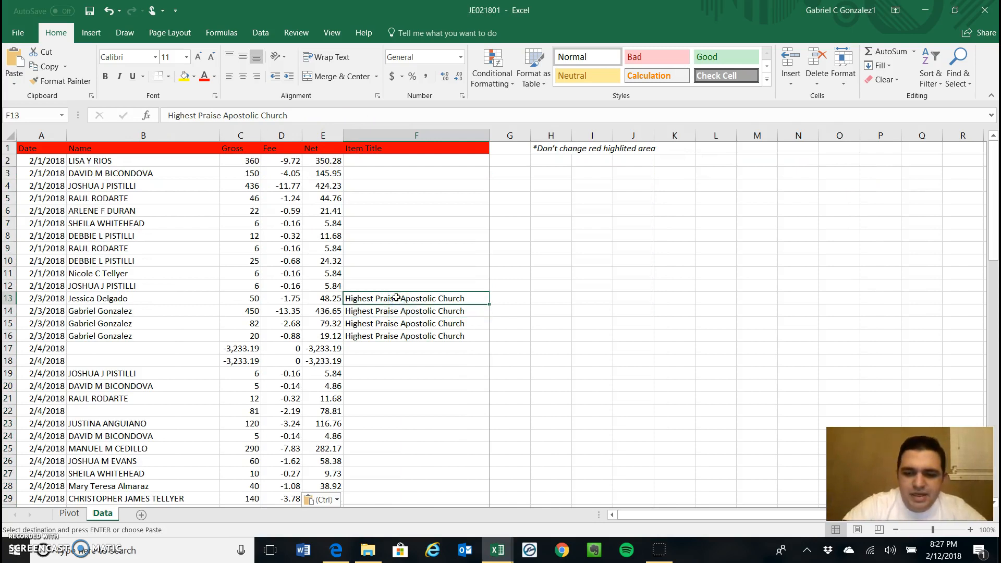
key("Delete")
key("Down")
key("Delete")
key("Down")
key("Delete")
key("Down")
key("Delete")
Clear the church name from Item Title cell F36 on the Data sheet.
key("Down")
key("Down")
key("Down")
key("Down")
key("Down")
key("Down")
key("Down")
key("Down")
key("Down")
key("Down")
key("Down")
key("Down")
key("Down")
key("Down")
key("Down")
key("Down")
key("Down")
key("Down")
key("Down")
key("Down")
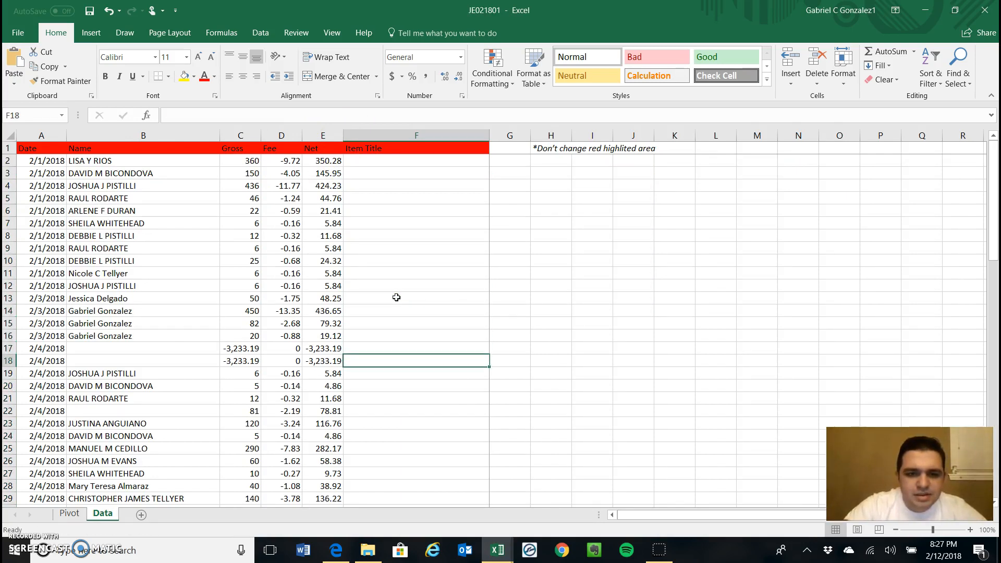
key("Up")
key("Up")
key("Delete")
key("Down")
key("Down")
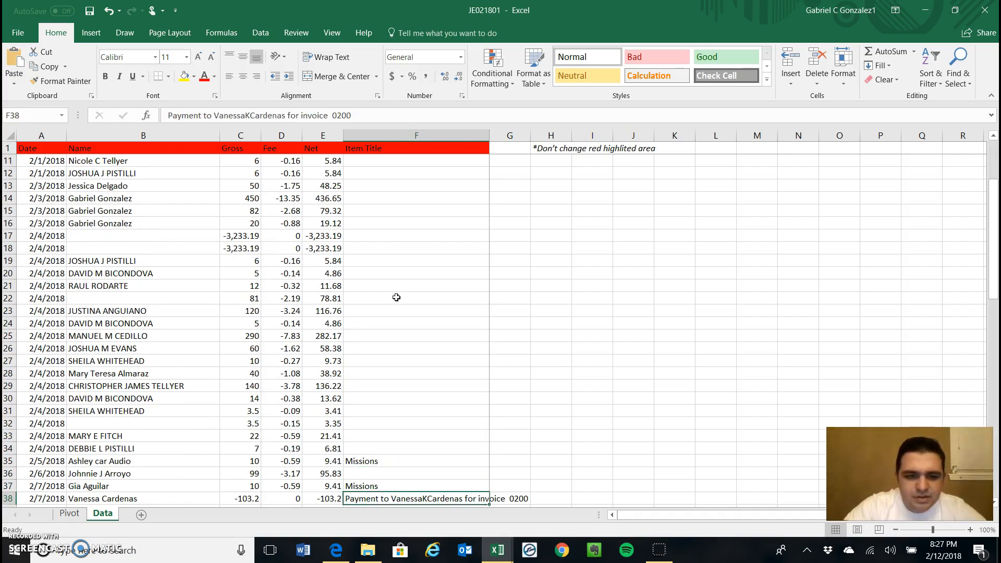
Clear the invoice payment text from F38 and the church name from F39 and F42 in the Item Title column.
key("Delete")
key("Down")
key("Down")
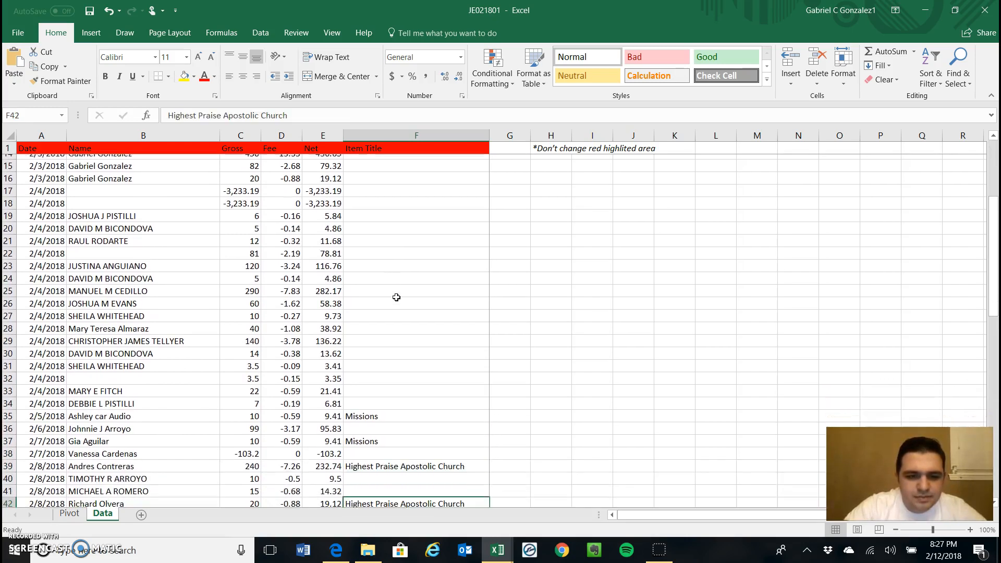
key("Up")
key("Delete")
key("Down")
key("Down")
key("Down")
key("Delete")
key("Down")
key("Down")
key("Down")
key("Down")
key("Down")
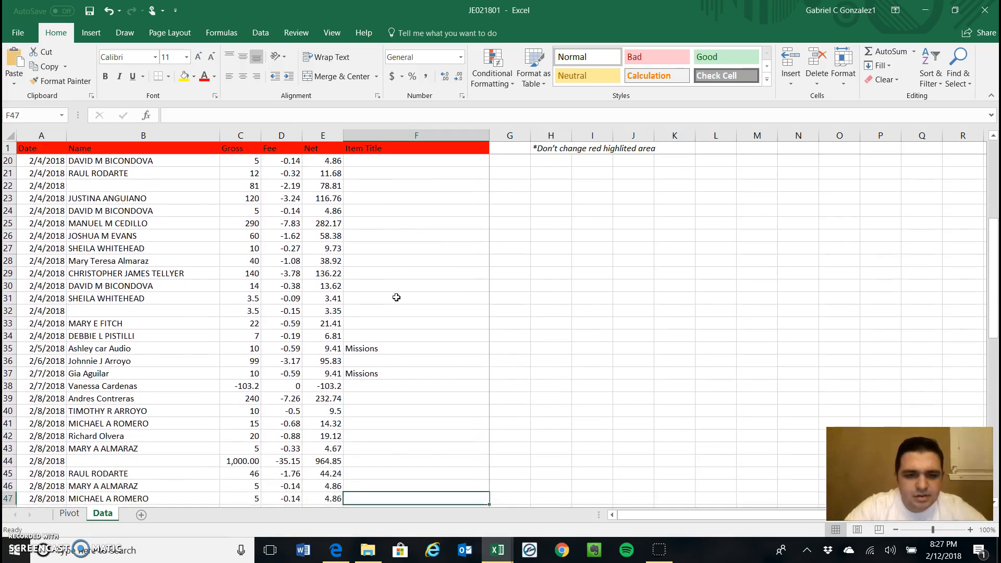
Switch to the Download report and autofit its Note (AM) and Subject (AL) columns.
key("alt+Tab")
left_click_drag(676, 516, 722, 518)
scroll(726, 361, "up", 14)
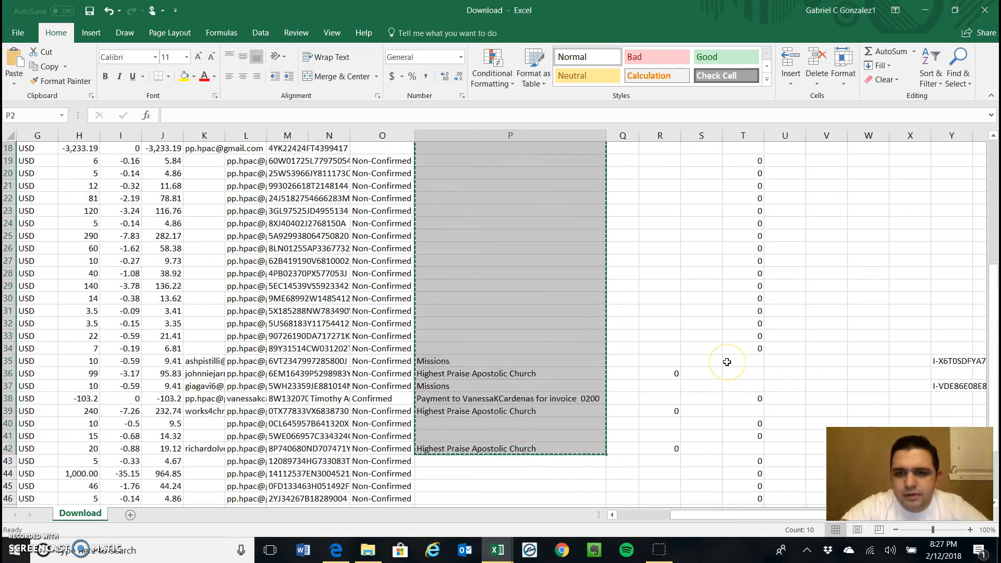
left_click_drag(728, 517, 843, 514)
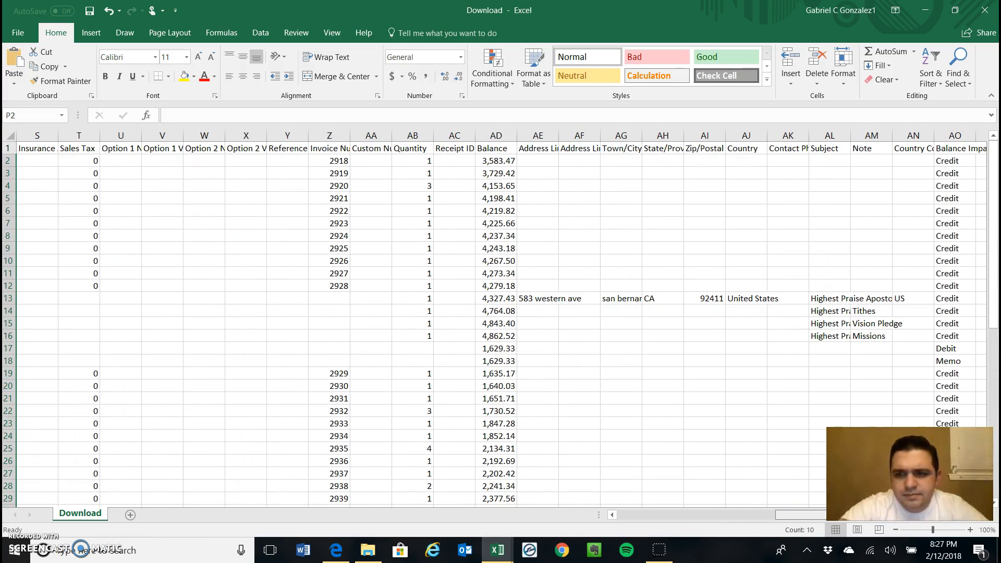
double_click(892, 137)
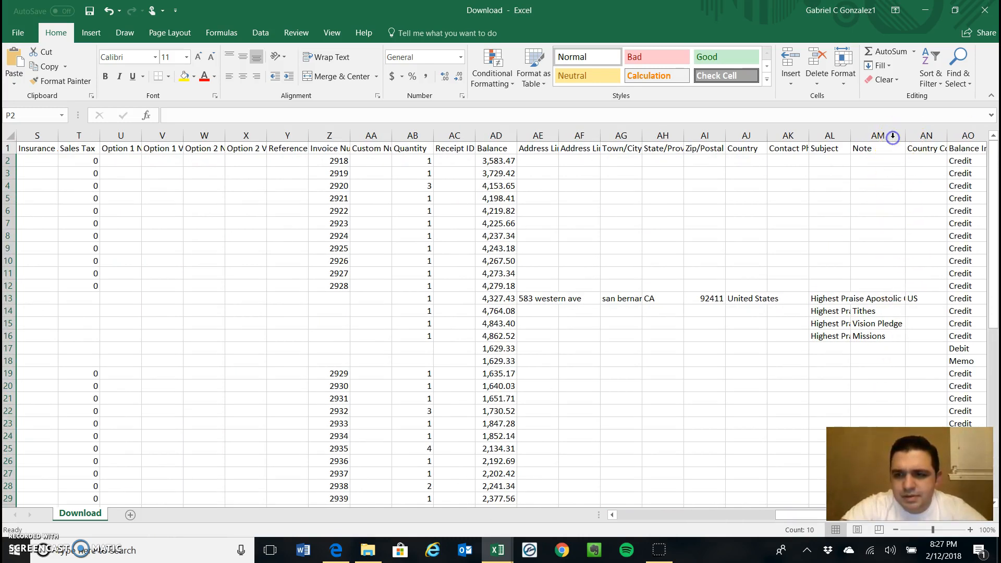
double_click(855, 140)
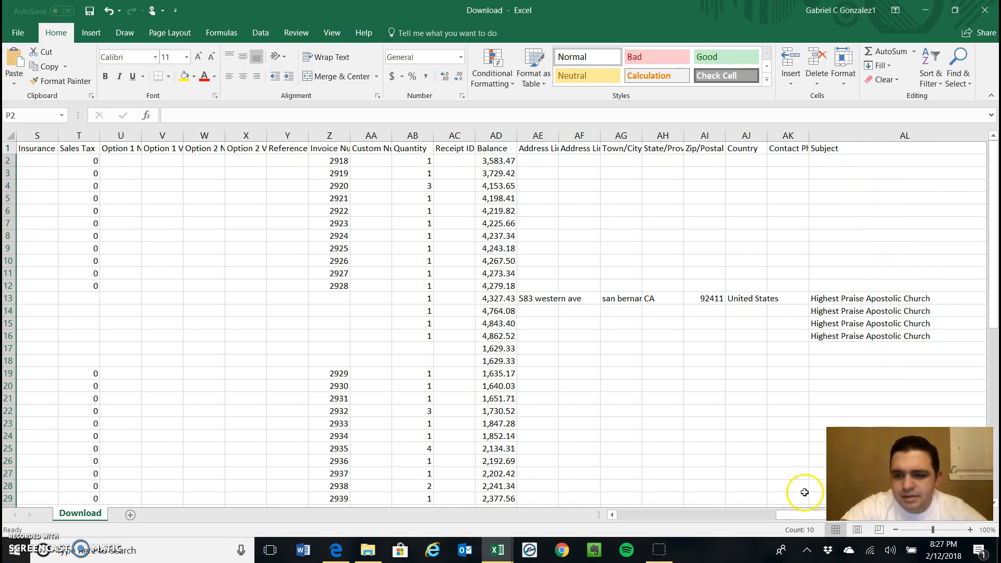
left_click_drag(799, 515, 822, 515)
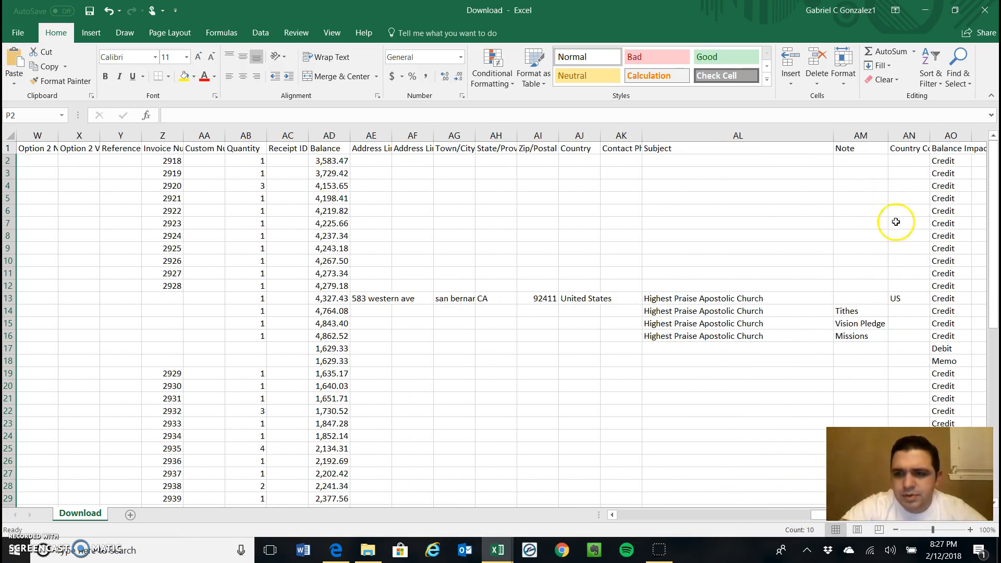
Copy the Note entries AM2:AM36, blanks included, from the Download report and return to the JE021801 Data sheet.
left_click(878, 163)
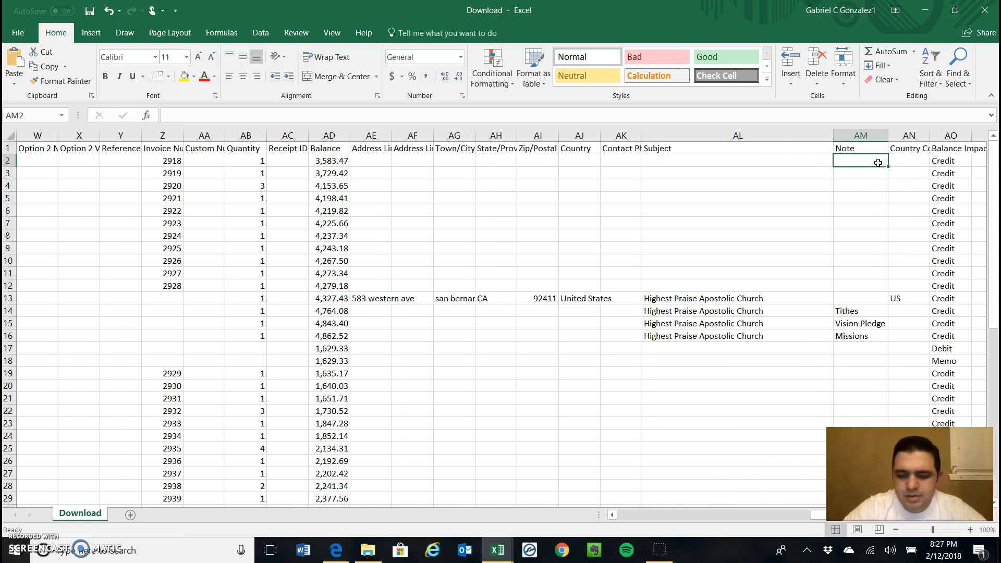
key("ctrl+shift+Down")
key("ctrl+shift+Down")
key("ctrl+shift+Down")
key("ctrl+shift+Down")
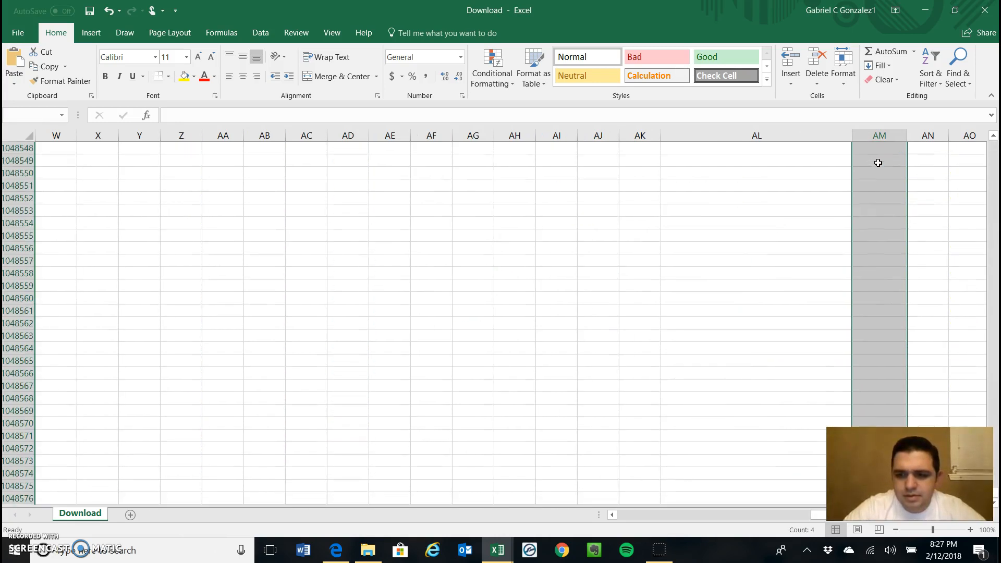
key("ctrl+shift+Up")
key("ctrl+c")
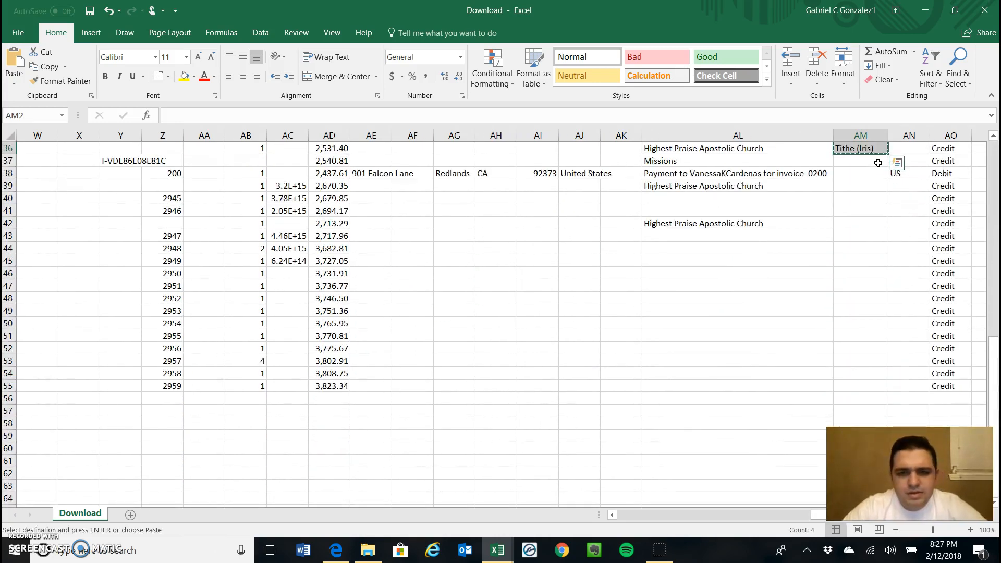
key("ctrl+Tab")
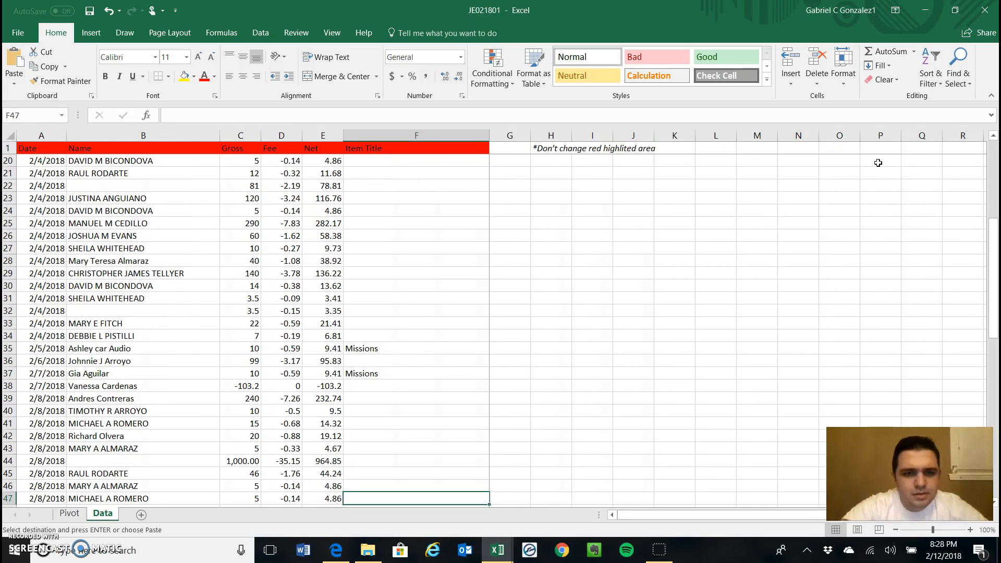
left_click(429, 160)
key("ctrl+v")
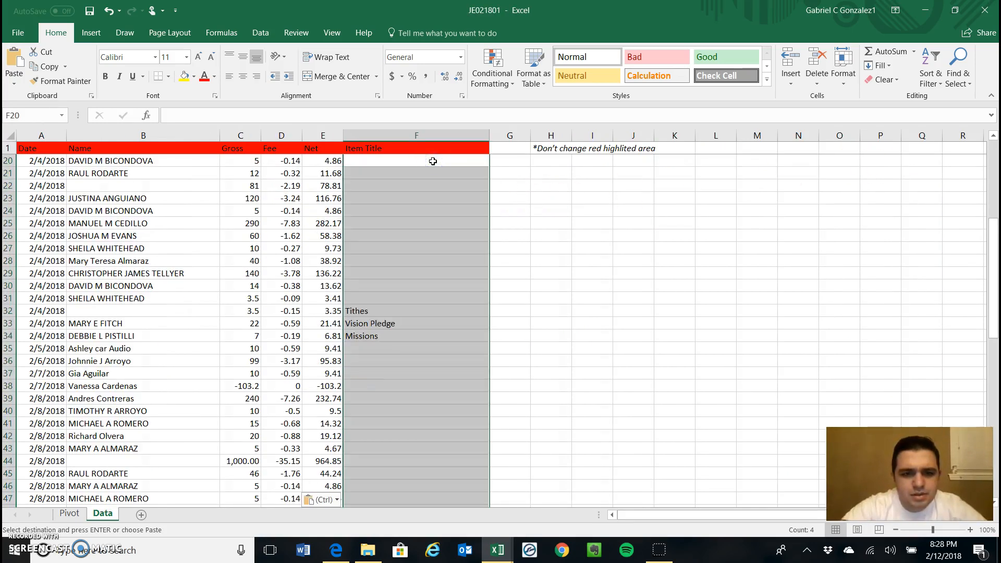
left_click(409, 311)
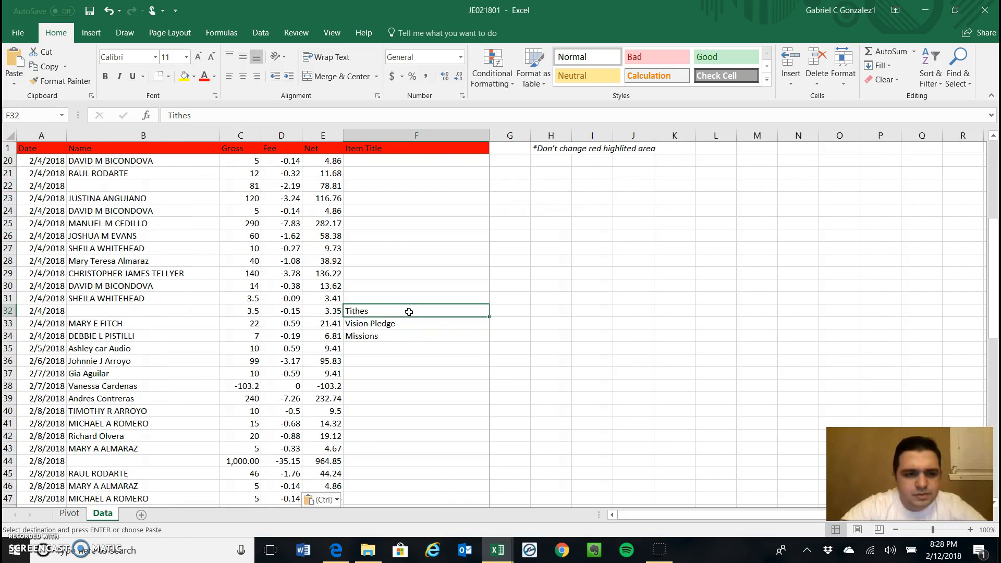
scroll(409, 311, "down", 4)
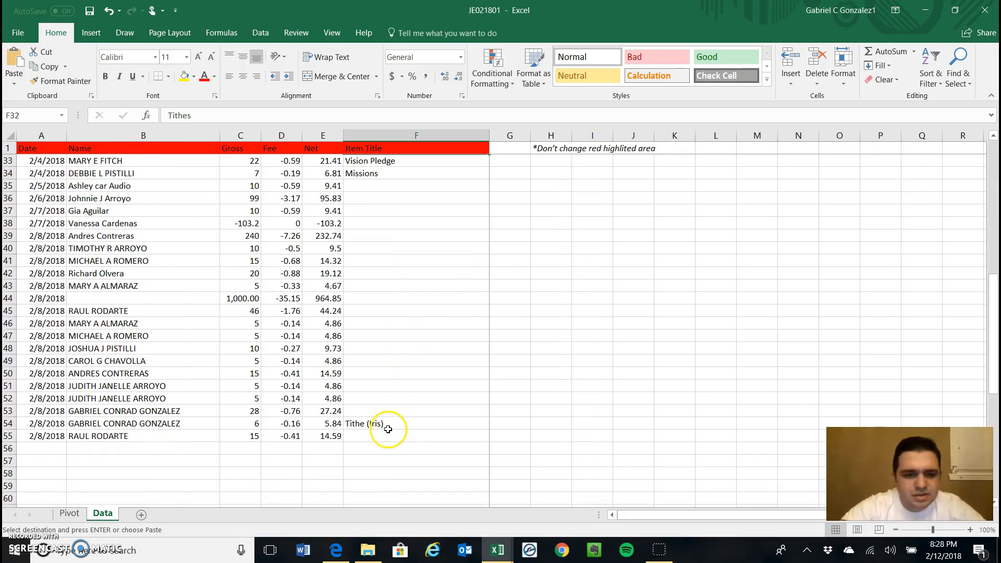
key("ctrl+z")
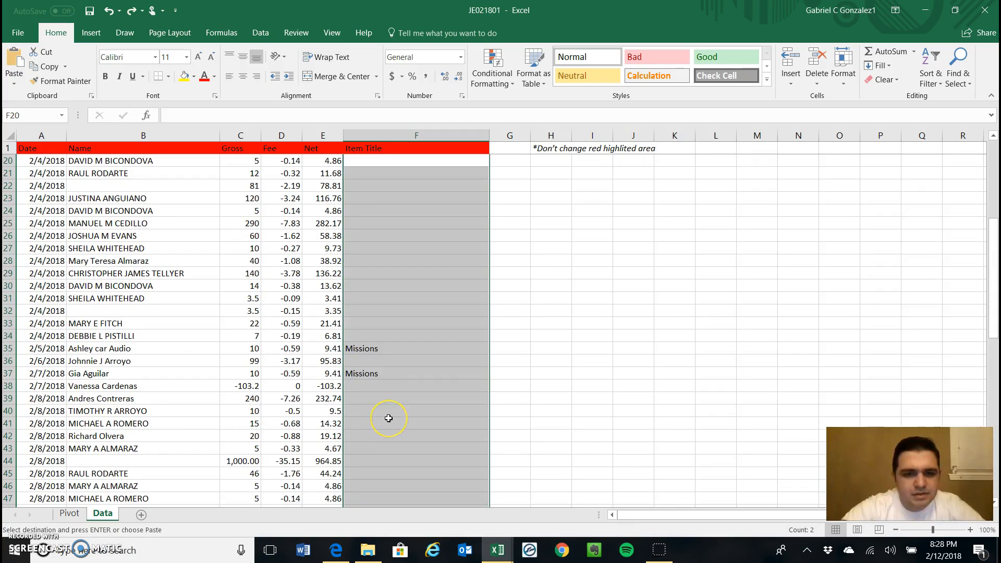
Paste the copied Note entries into the Item Title column of the Data sheet starting at F2.
scroll(388, 419, "up", 6)
left_click(377, 163)
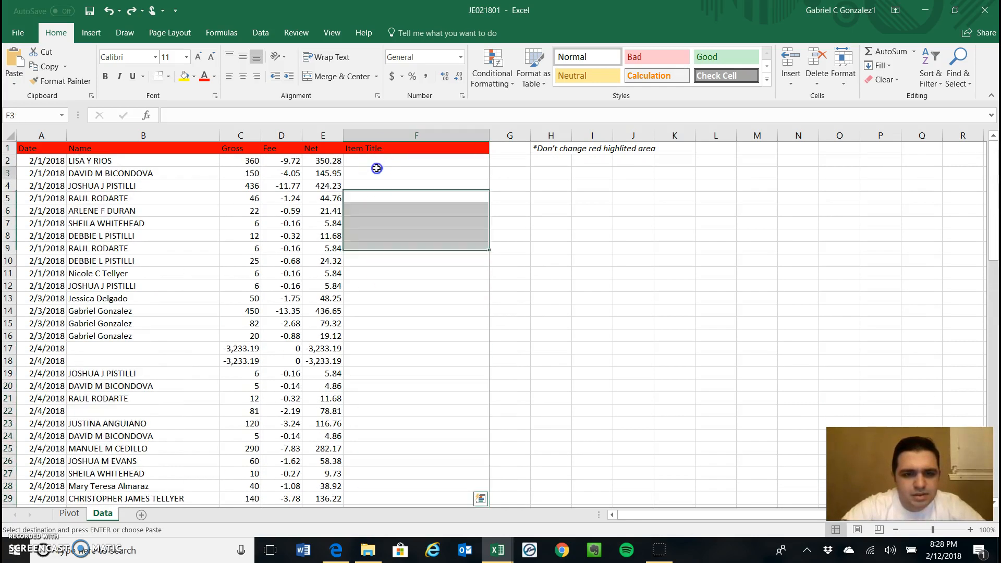
key("ctrl+v")
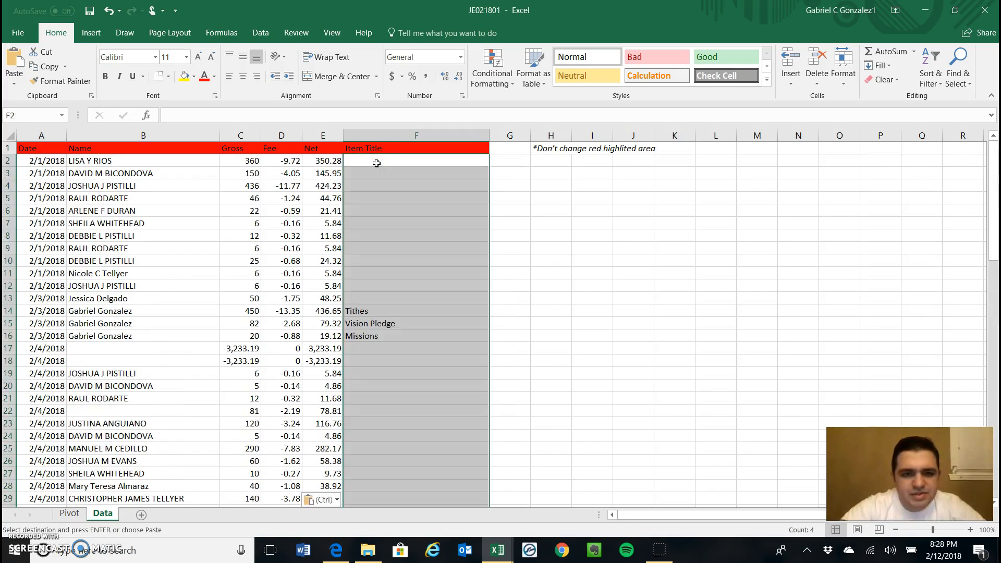
Remove the parenthesised name from Item Title cell F36 so the entry reads "Tithe".
scroll(430, 258, "down", 4)
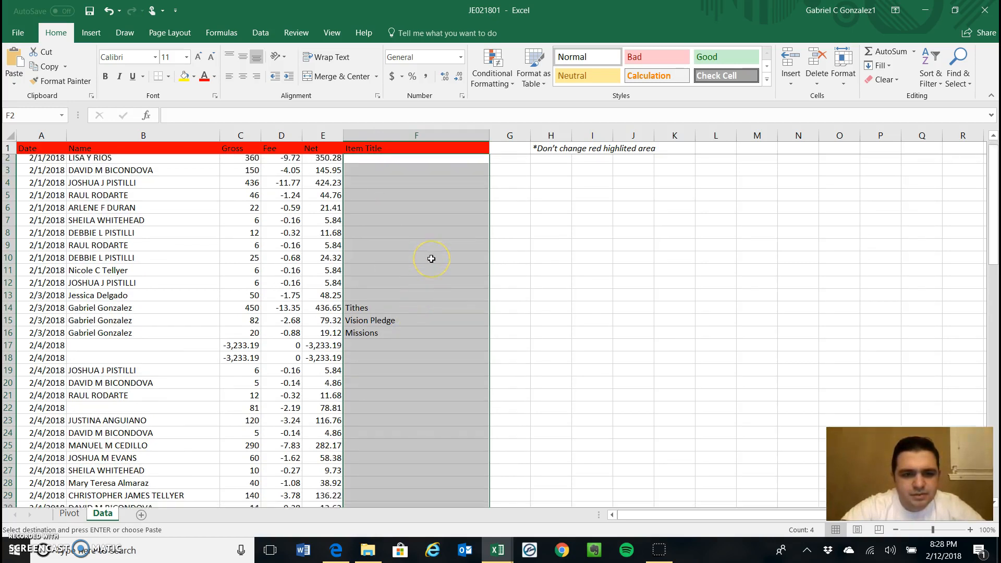
scroll(431, 257, "down", 3)
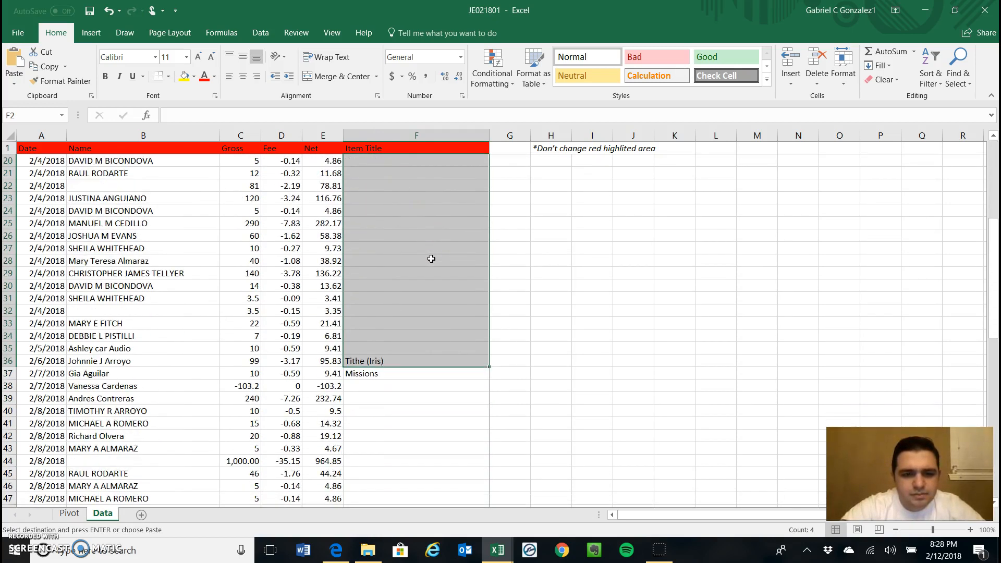
double_click(389, 361)
key("BackSpace")
key("BackSpace")
key("BackSpace")
key("BackSpace")
key("BackSpace")
key("BackSpace")
key("BackSpace")
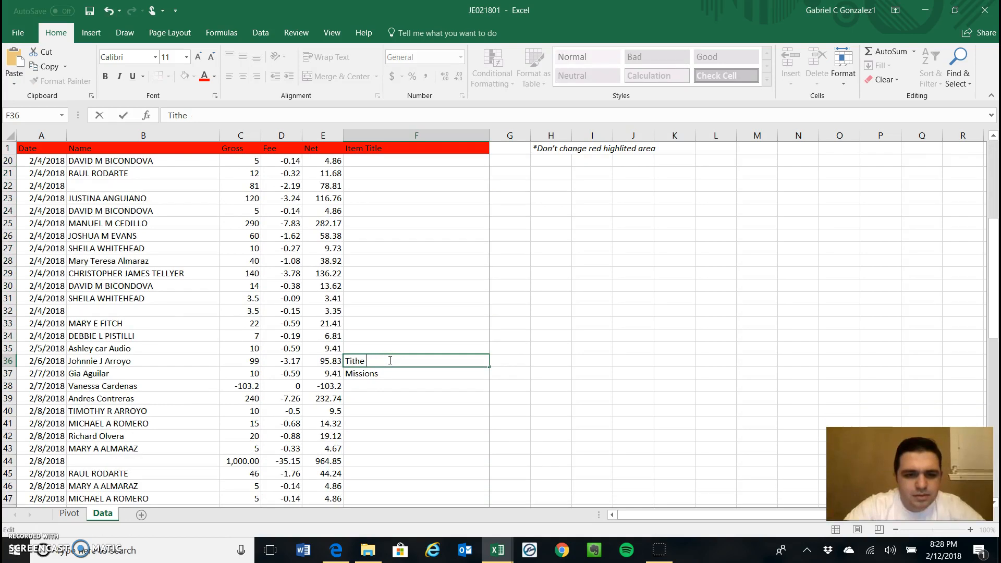
key("Return")
Change the Item Title in F14 to "Tithe".
scroll(389, 359, "down", 5)
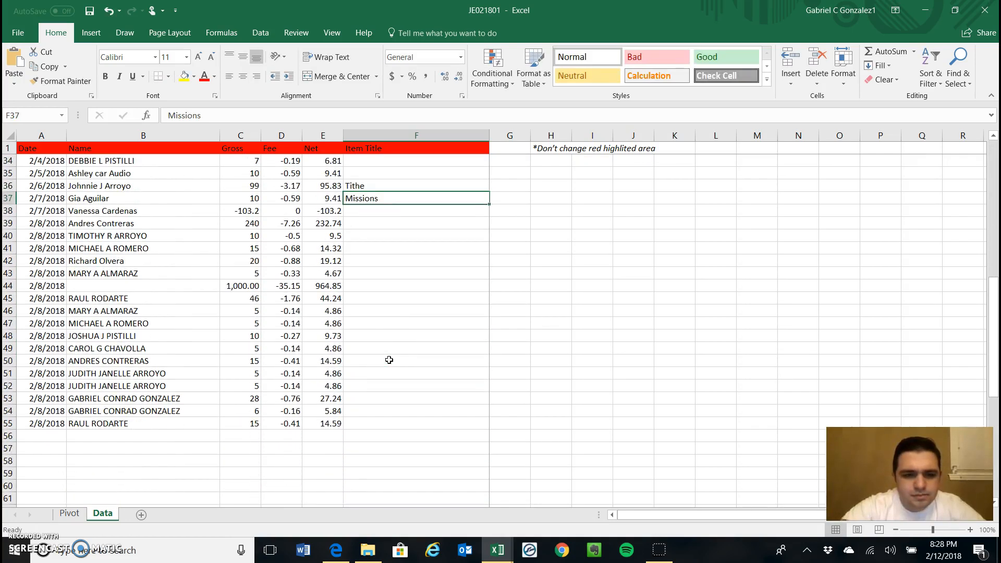
scroll(389, 360, "up", 11)
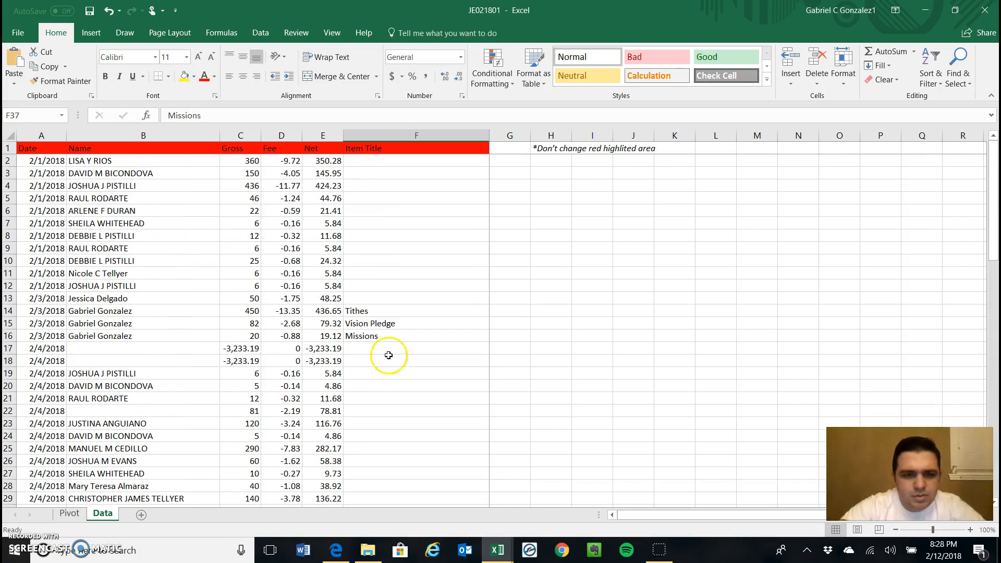
double_click(378, 310)
key("BackSpace")
key("Return")
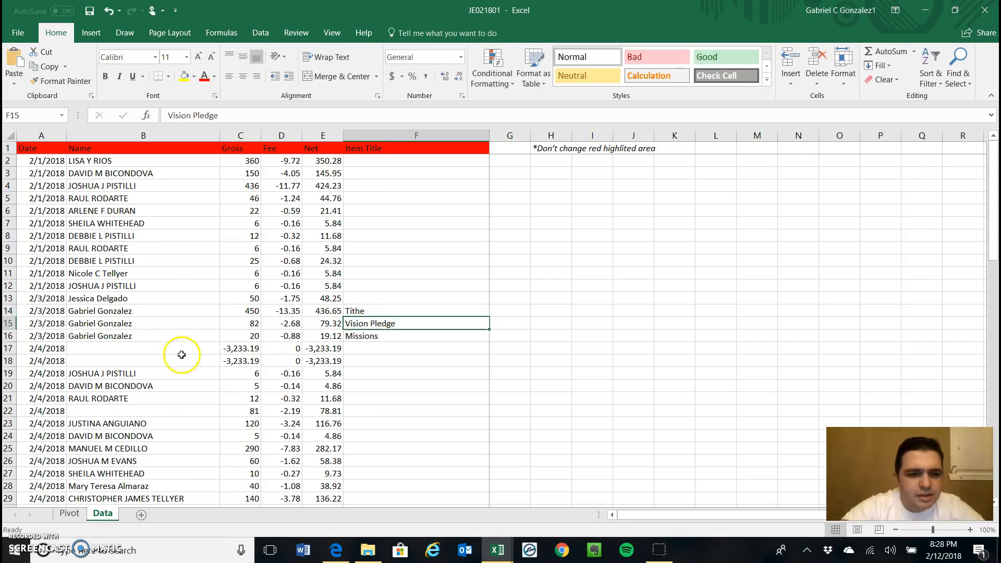
Delete the two 2/4/2018 rows with blank names and -3,233.19 amounts, rows 17 and 18, from the Data sheet.
left_click_drag(142, 348, 346, 358)
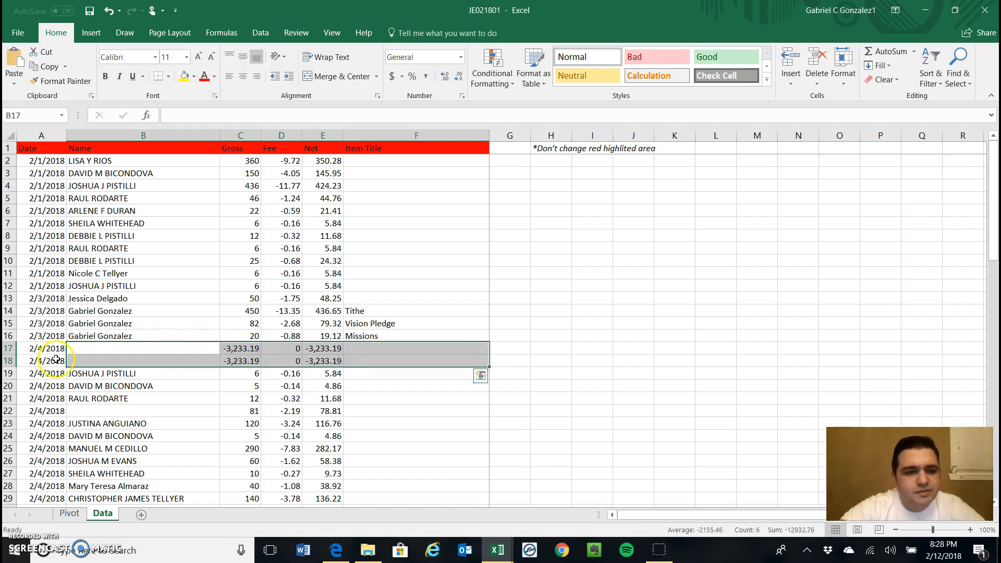
left_click(9, 349)
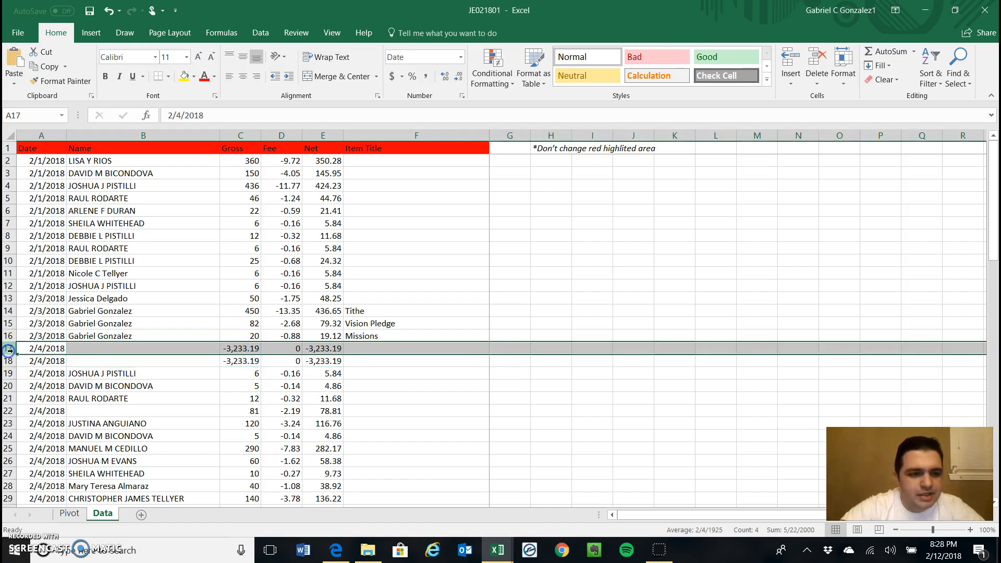
left_click(9, 361, "ctrl")
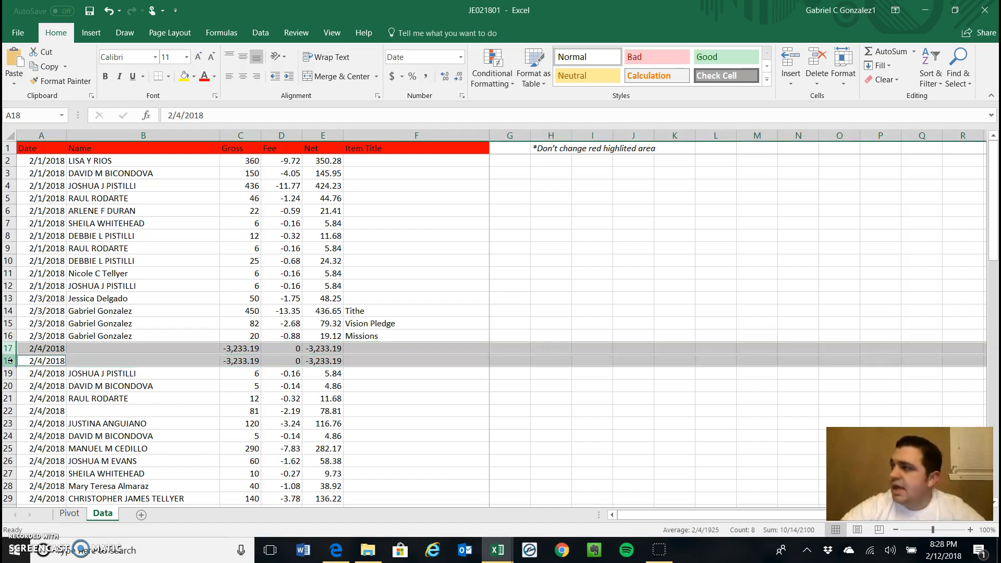
right_click(9, 360)
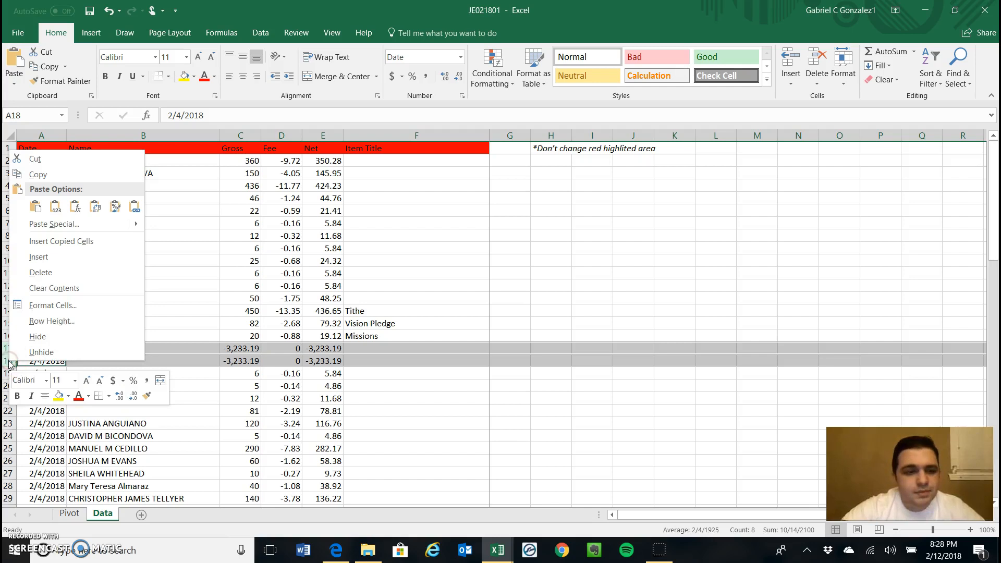
left_click(41, 273)
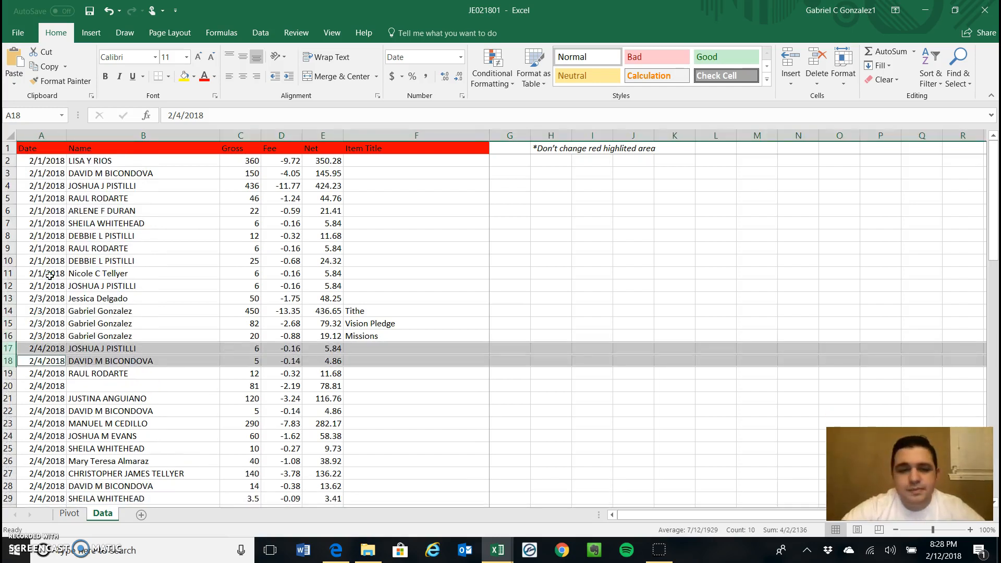
Look over the blank Item Title entries on the Data sheet and select F2.
left_click(409, 281)
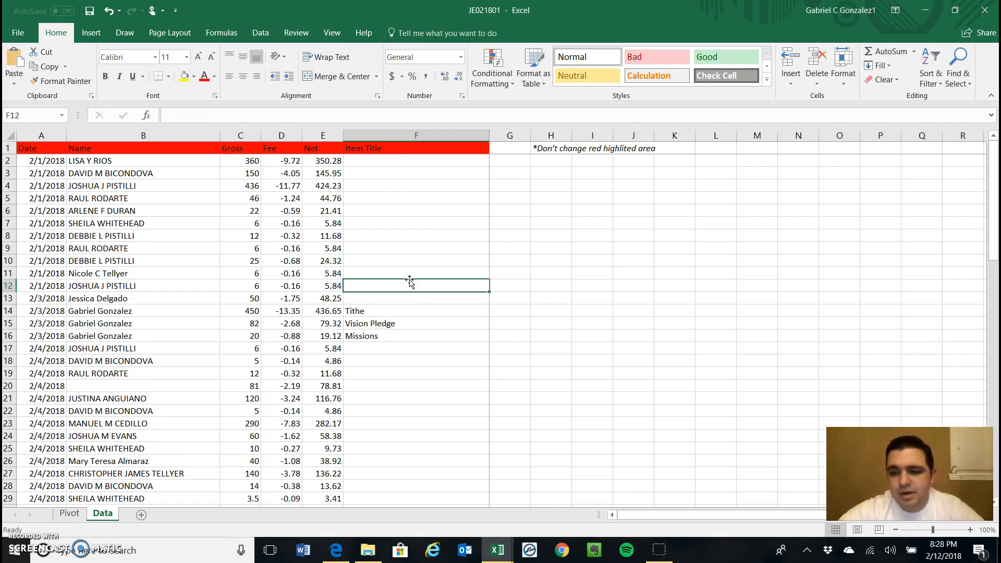
scroll(409, 282, "down", 6)
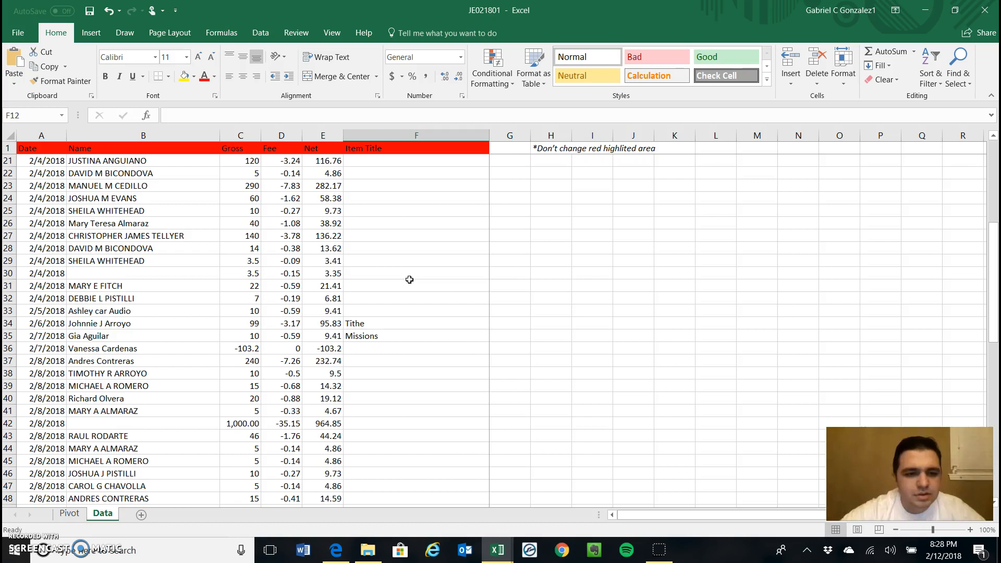
scroll(409, 279, "up", 6)
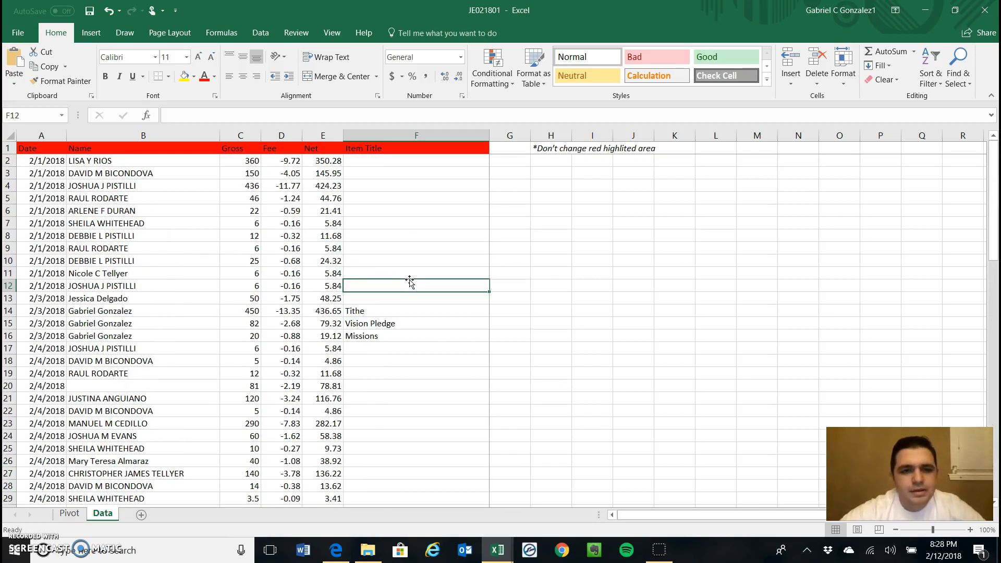
left_click(396, 159)
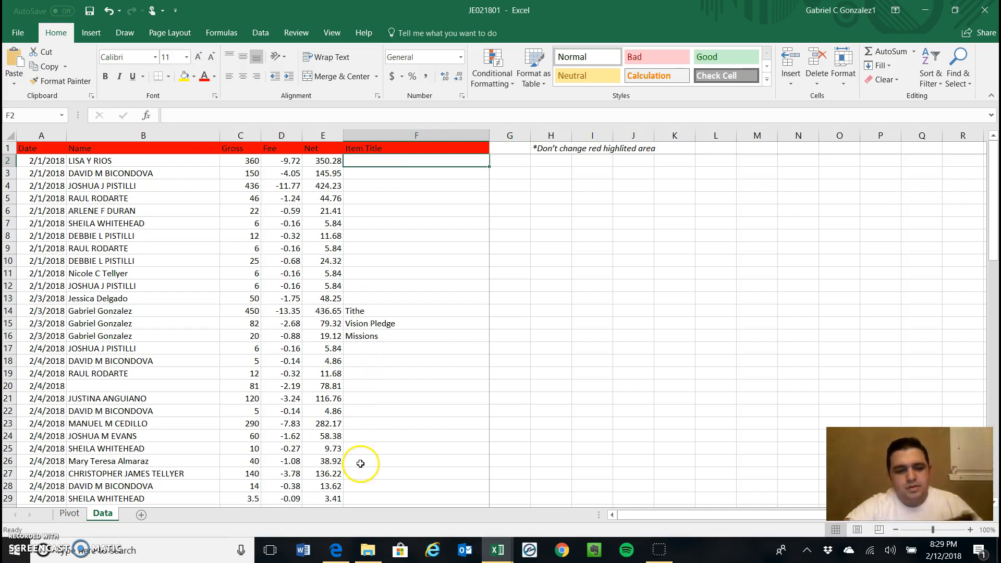
Switch to PayPal in the browser and download the PDF report for Feb 1 - Feb 8, 2018, saving it as JE021801 in the Sync folder.
left_click(338, 554)
left_click(781, 268)
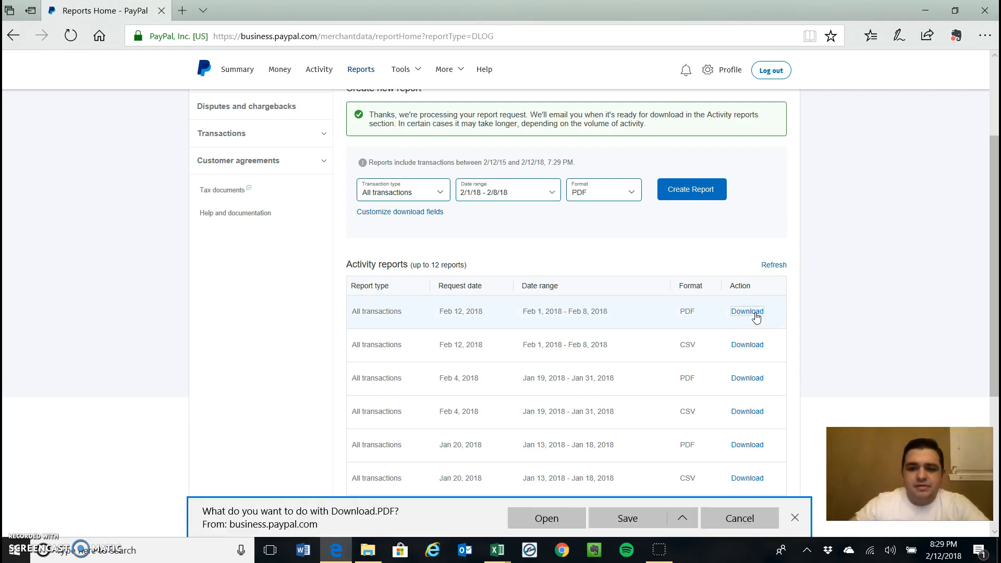
left_click(682, 519)
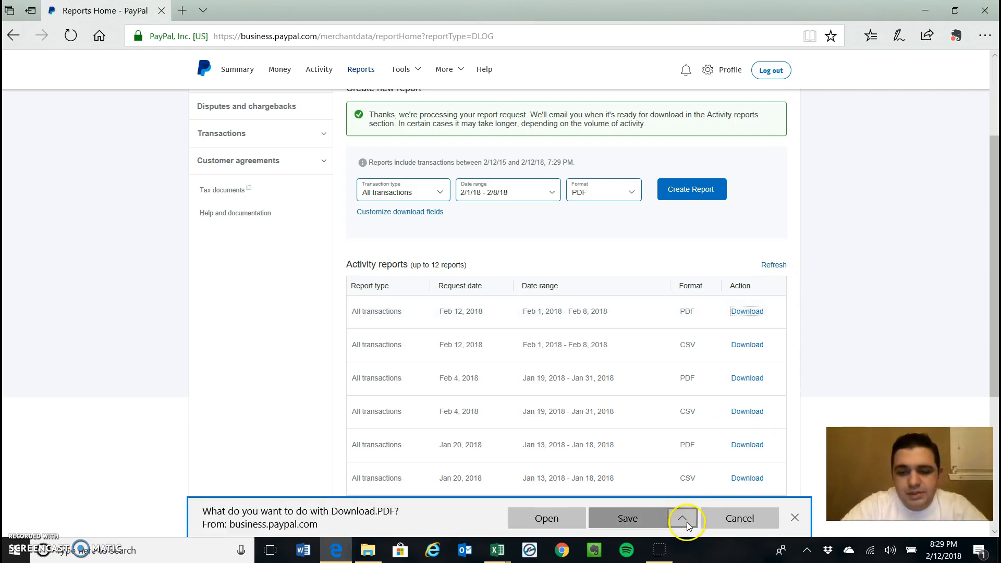
left_click(664, 500)
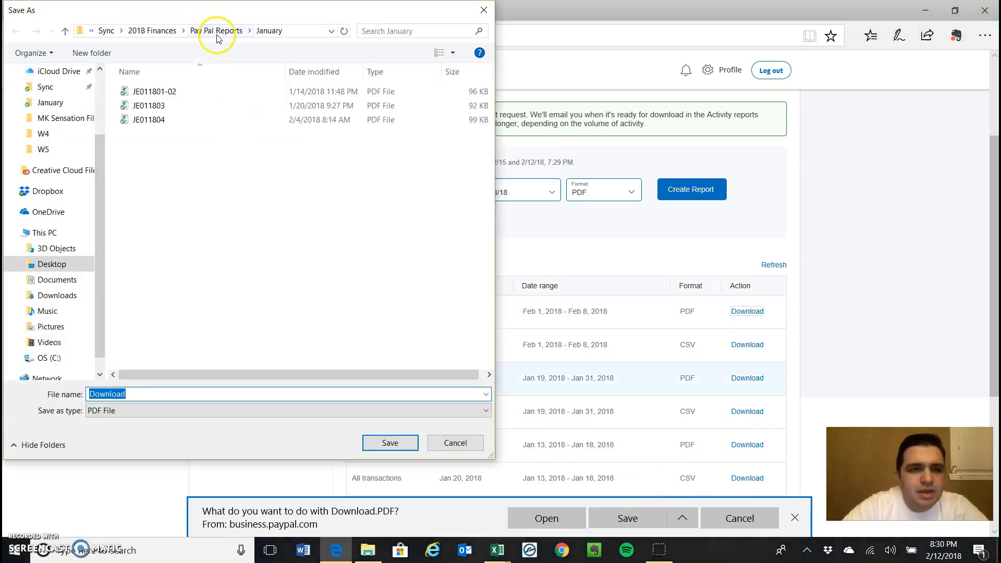
left_click(107, 31)
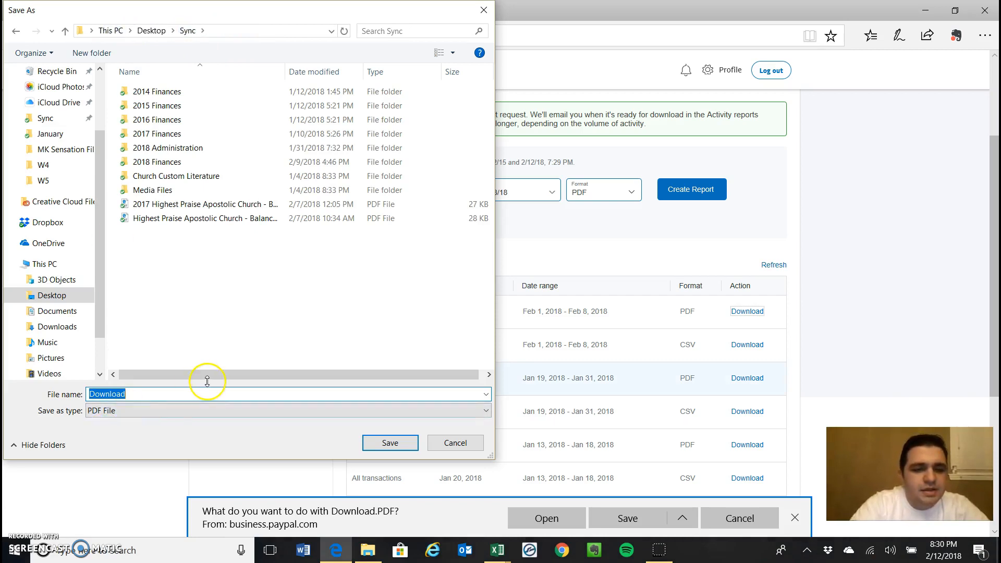
type("JE0")
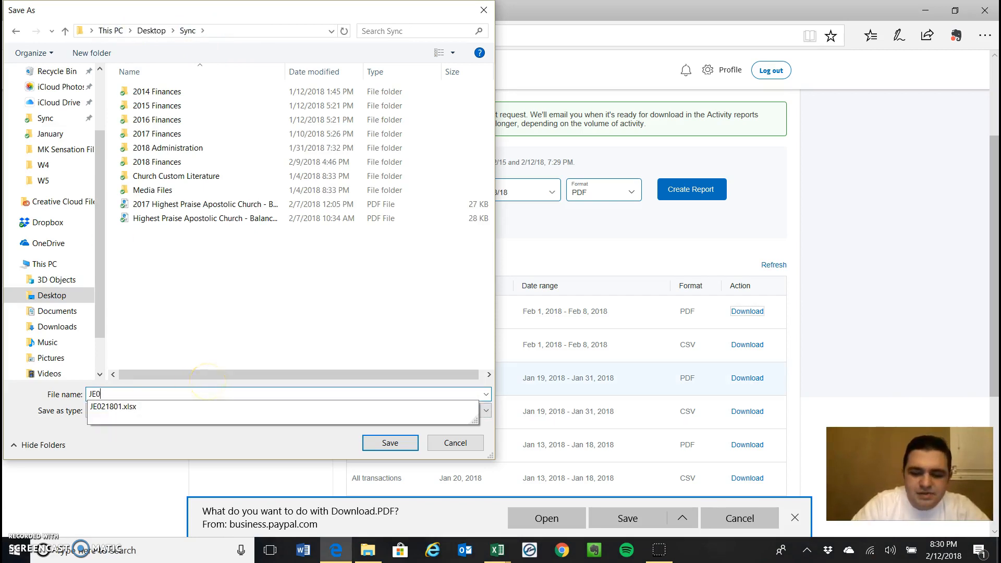
type("21801")
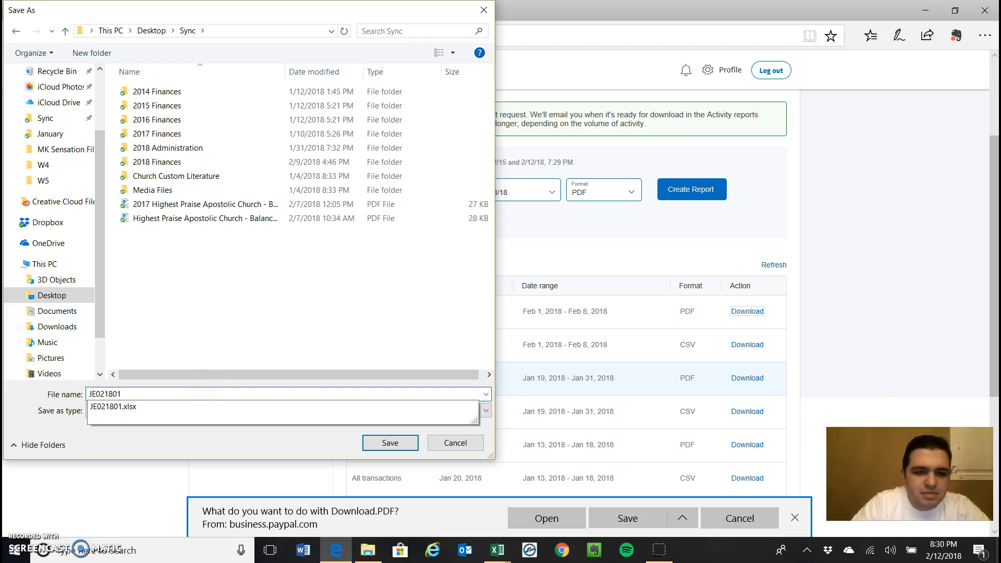
key("Return")
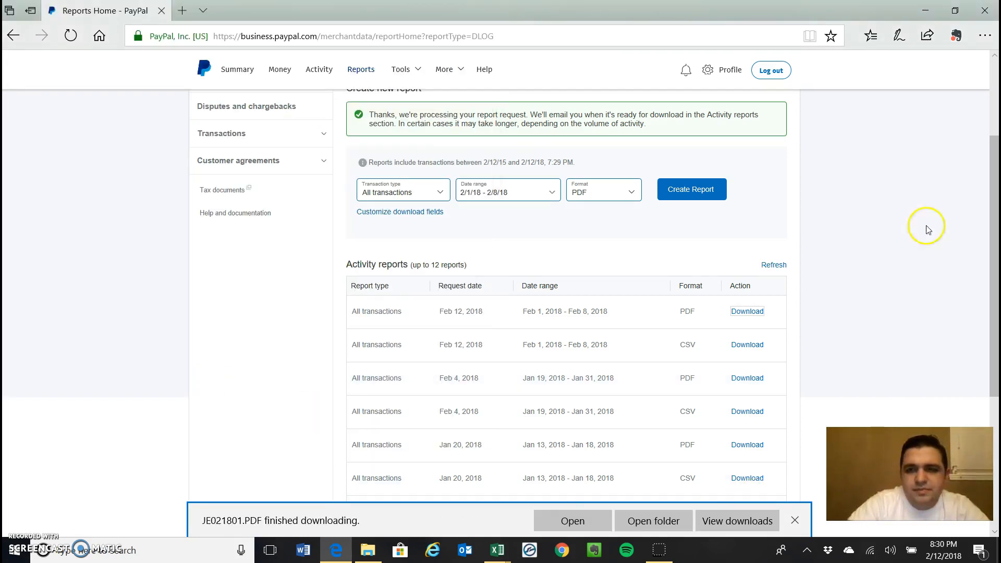
left_click(789, 523)
Return to the JE021801 workbook in Excel, check the Pivot sheet, and fill Item Title cells F2 to F5 on the Data sheet with "Tithe".
mouse_move(498, 550)
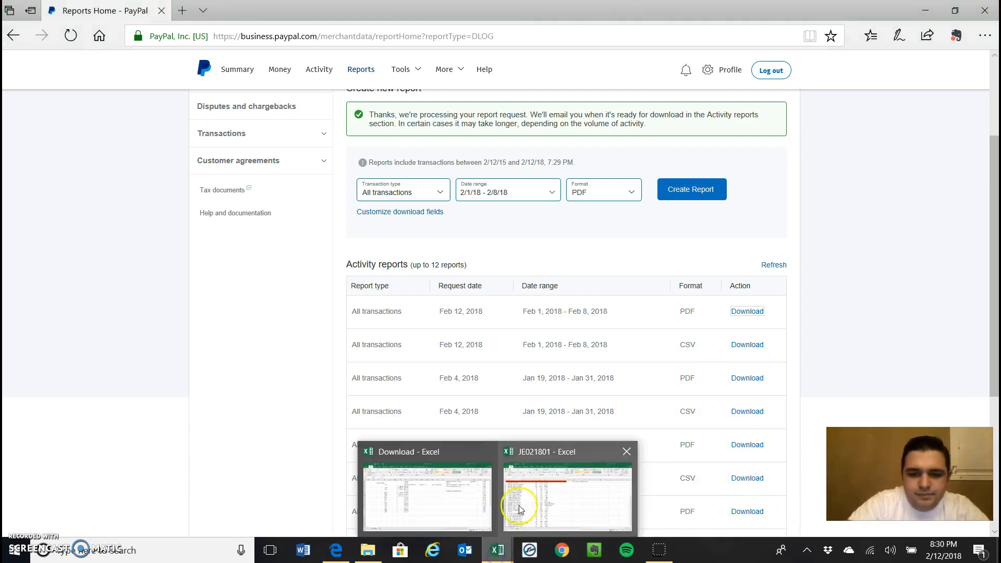
left_click(519, 509)
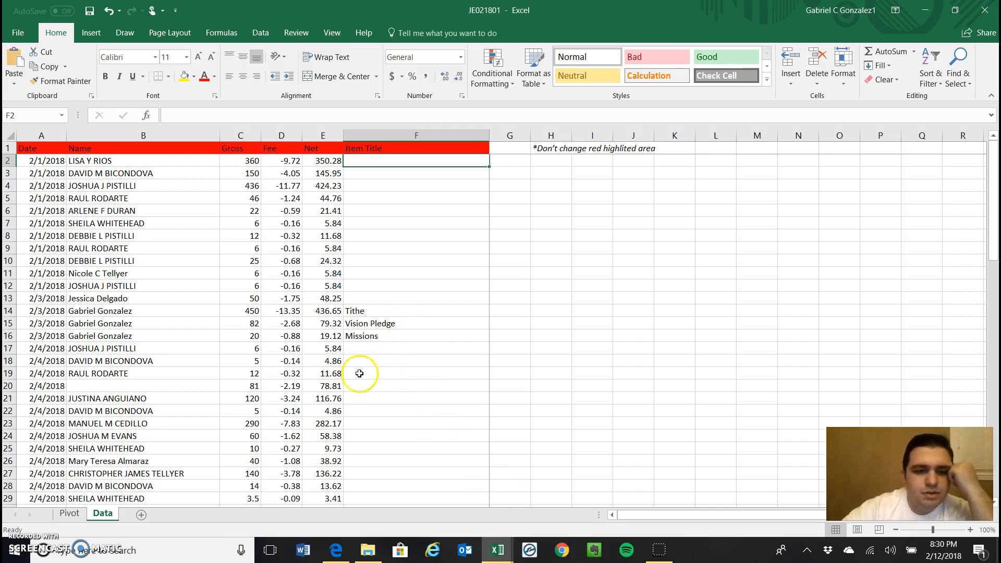
left_click(70, 515)
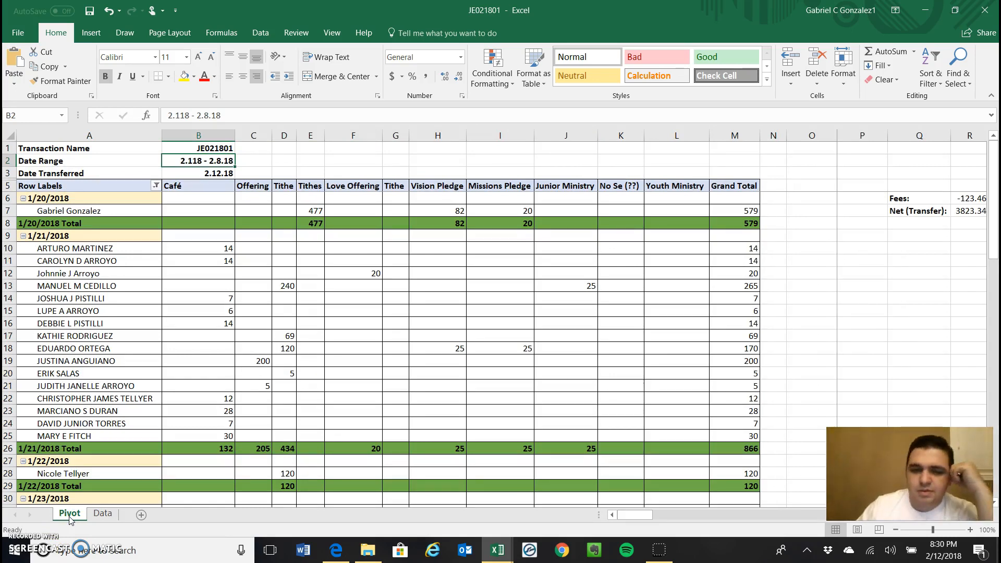
left_click(102, 513)
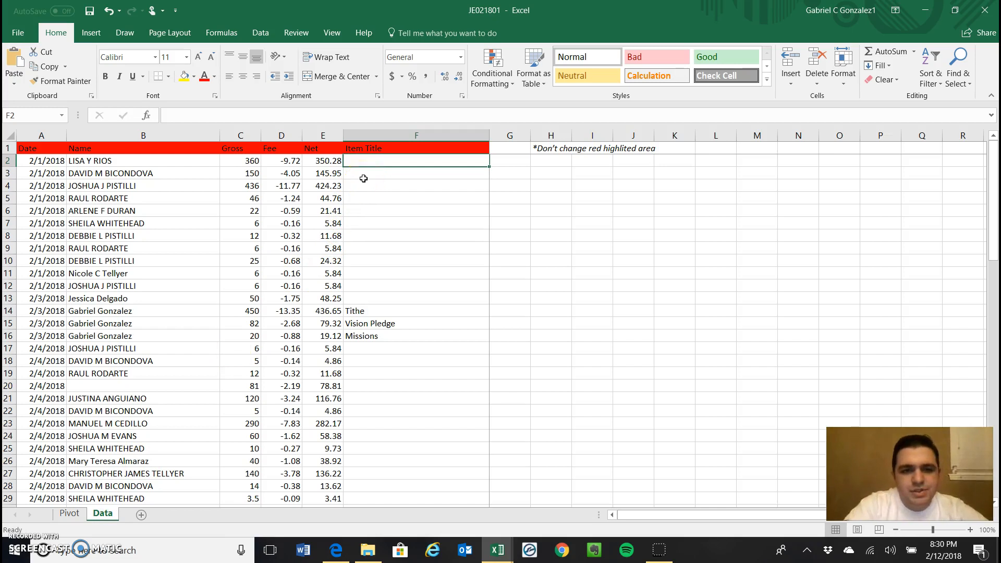
type("Tithe")
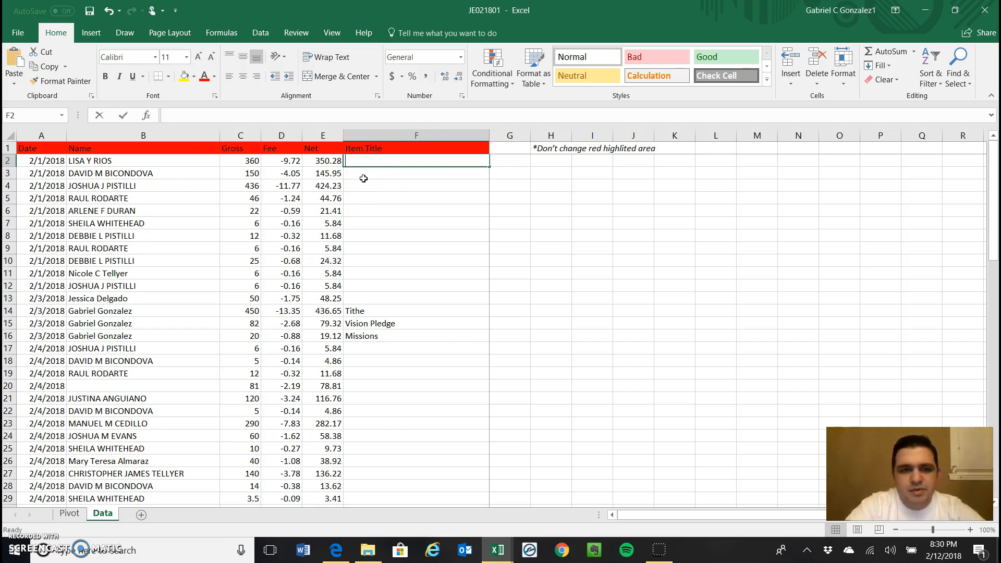
key("Return")
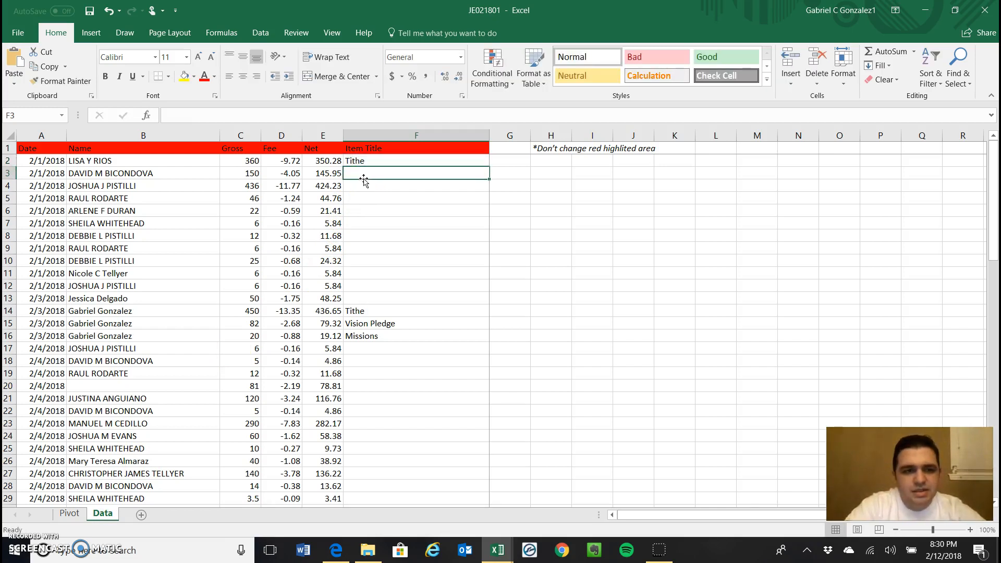
type("Tithe")
key("Return")
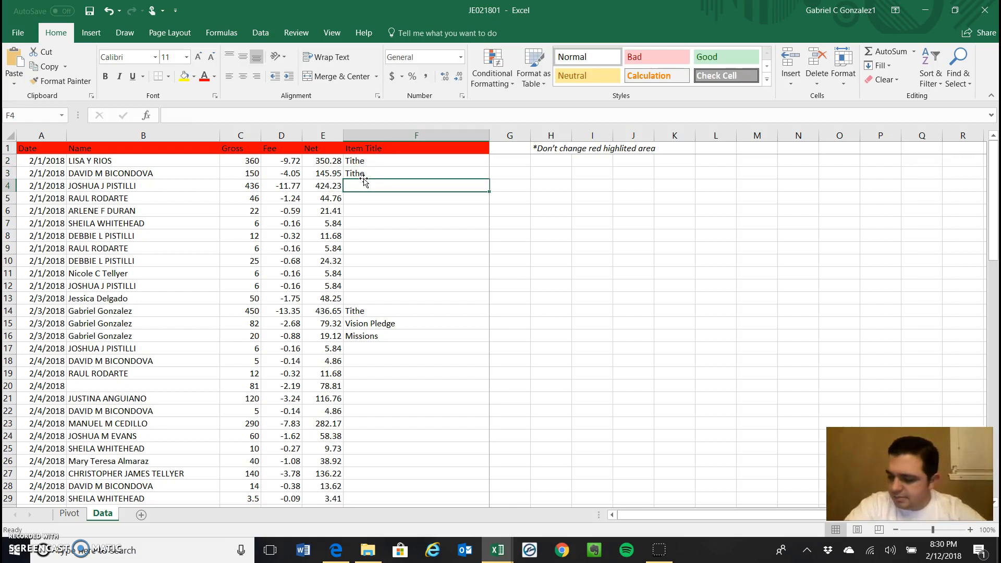
type("Tithe")
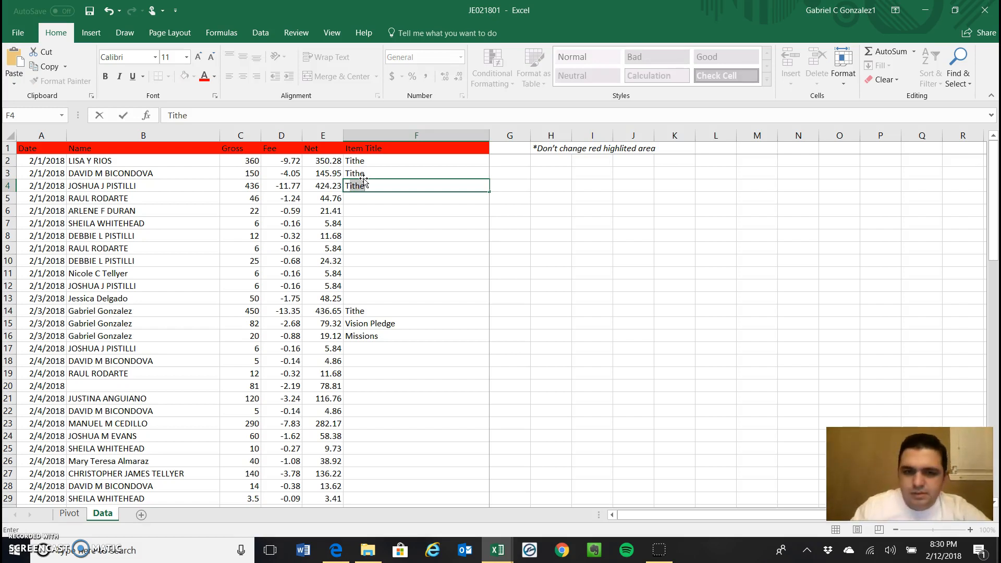
key("Return")
type("Tithe")
key("Return")
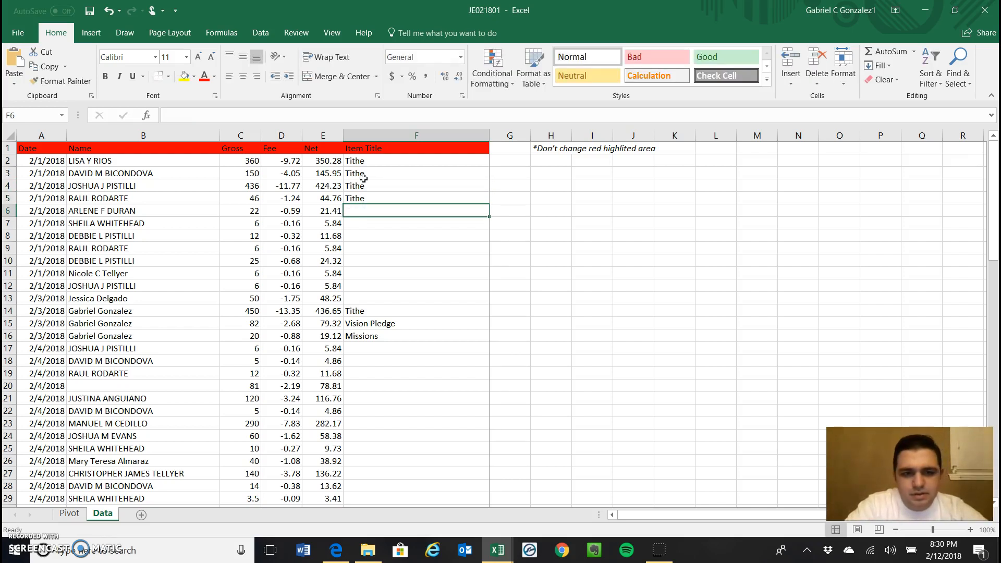
Fill Item Title cells F6 to F12, the remaining 2/1/2018 rows, with "Café".
type("O")
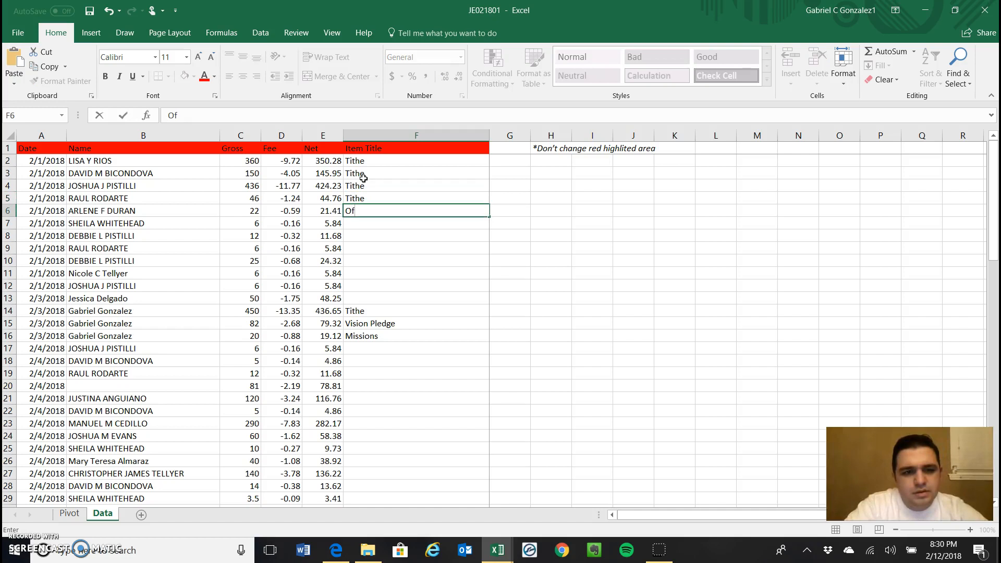
key("BackSpace")
type("Café")
key("Return")
type("C")
key("Return")
type("C")
key("Return")
type("C")
key("Return")
type("C")
key("Return")
type("C")
key("Return")
type("C")
key("Return")
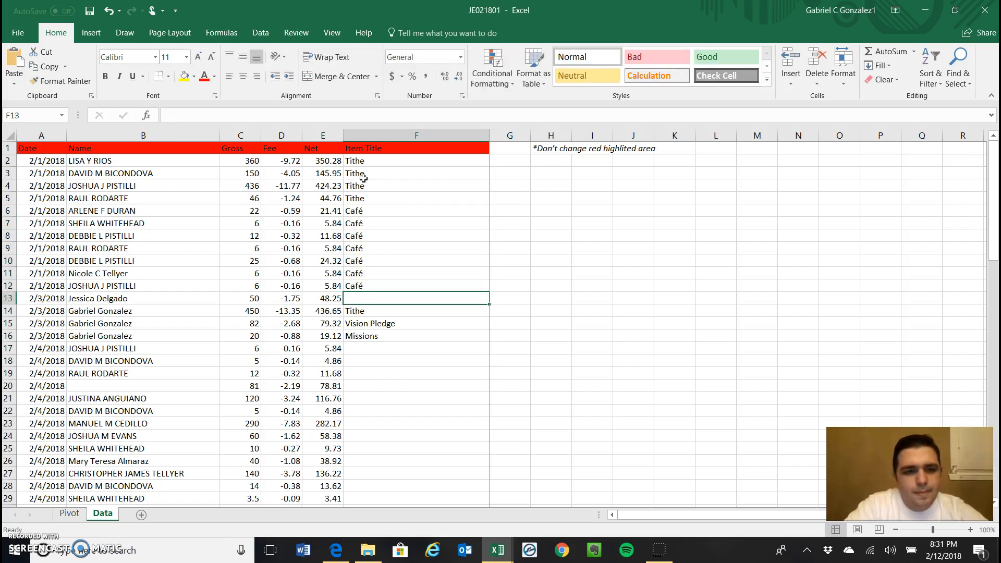
Enter "Tithe" as the Item Title in F13 and move past the already filled entries to F17.
type("T")
key("Return")
key("Return")
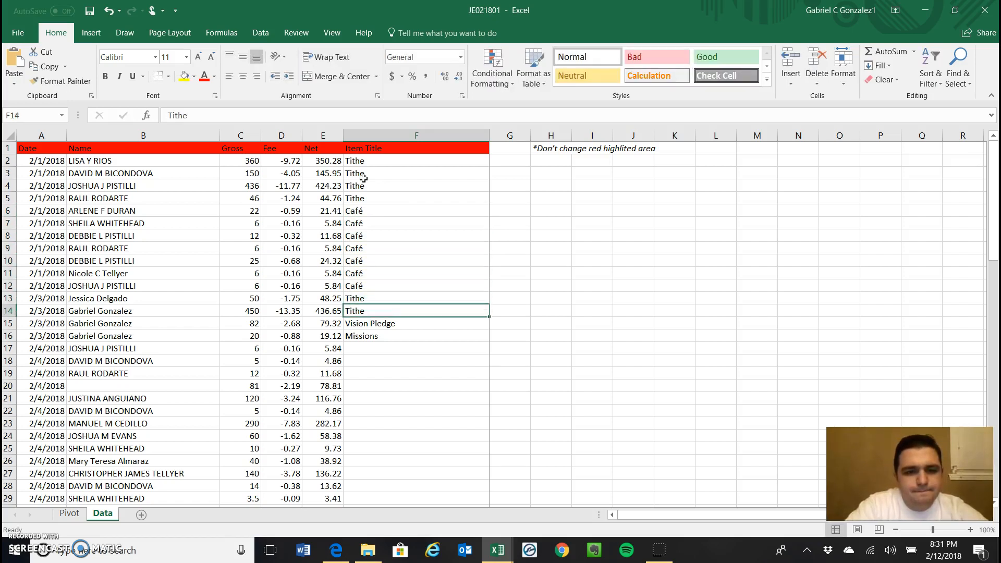
key("Return")
key("Return")
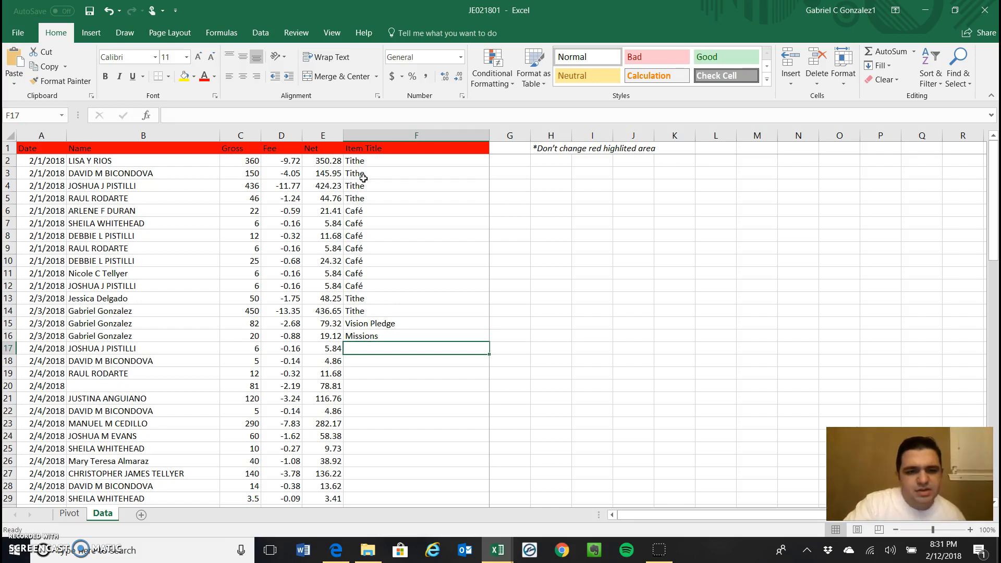
Enter "Café" in Item Title cells F17 to F19 and "Tithe" in F20.
type("Café")
key("Return")
type("C")
key("Return")
type("C")
key("Return")
type("Tithe")
key("Return")
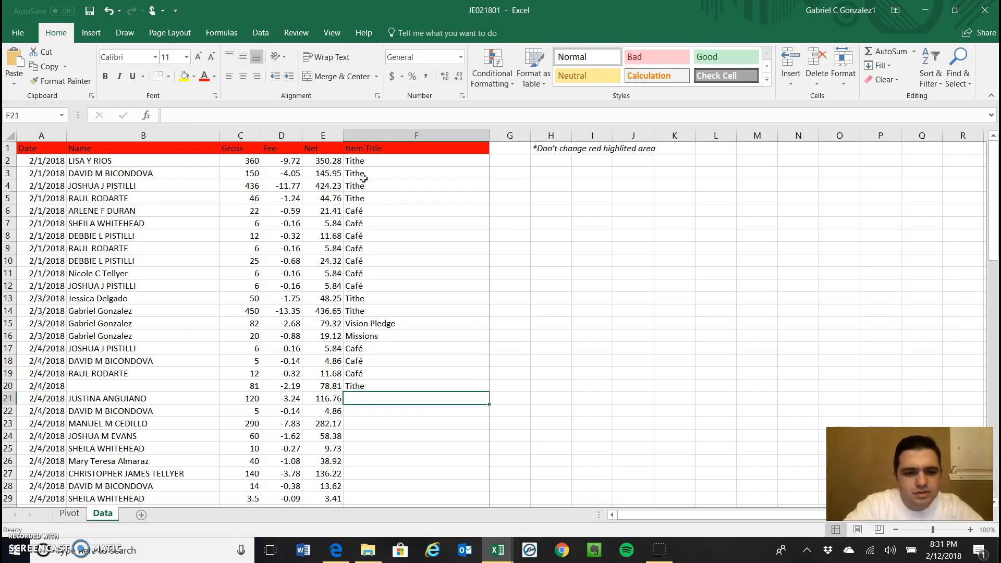
Set the Item Titles to "Offering" in F21, "Café" in F22 and "Tithe" in F23.
type("Offering")
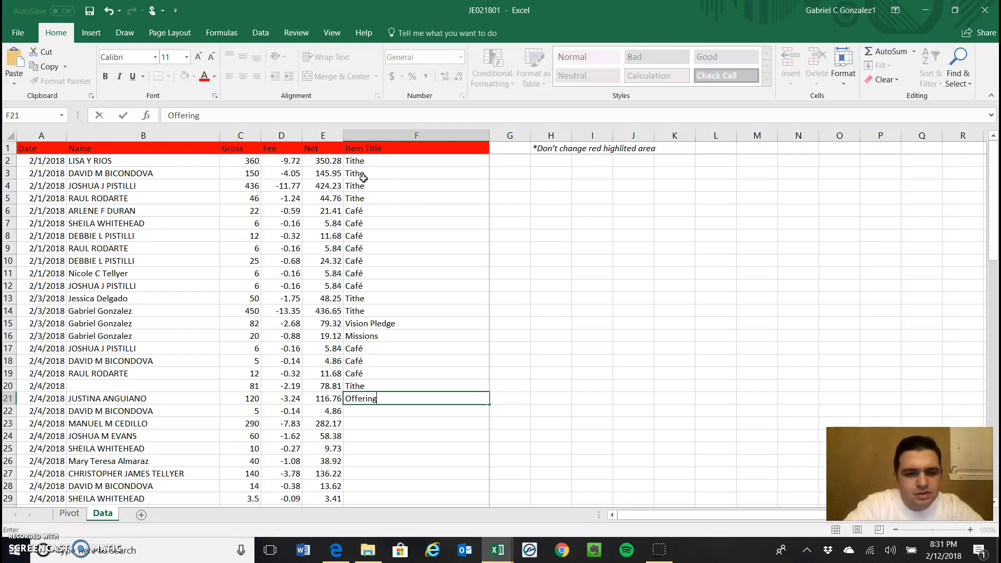
key("Return")
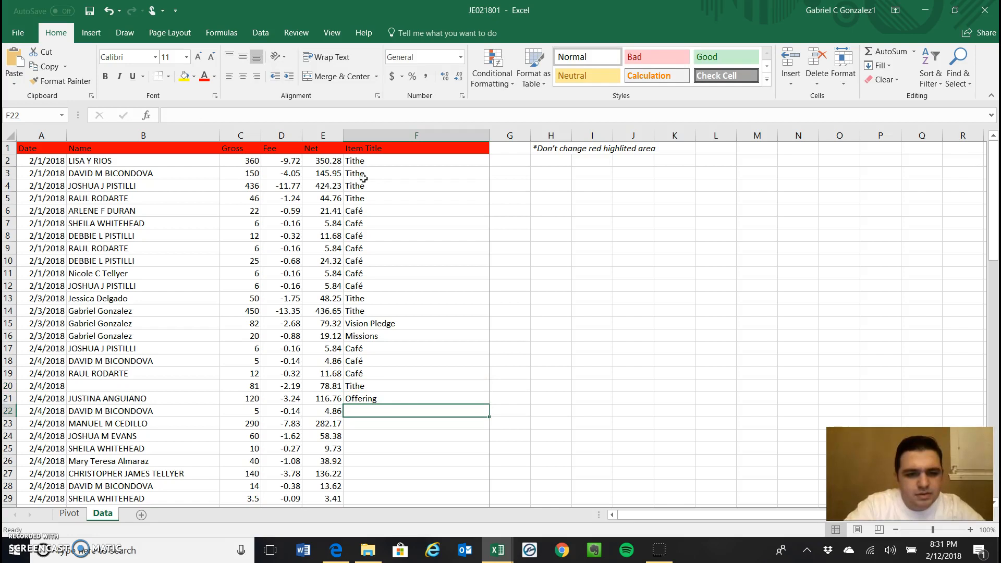
type("Café")
key("Return")
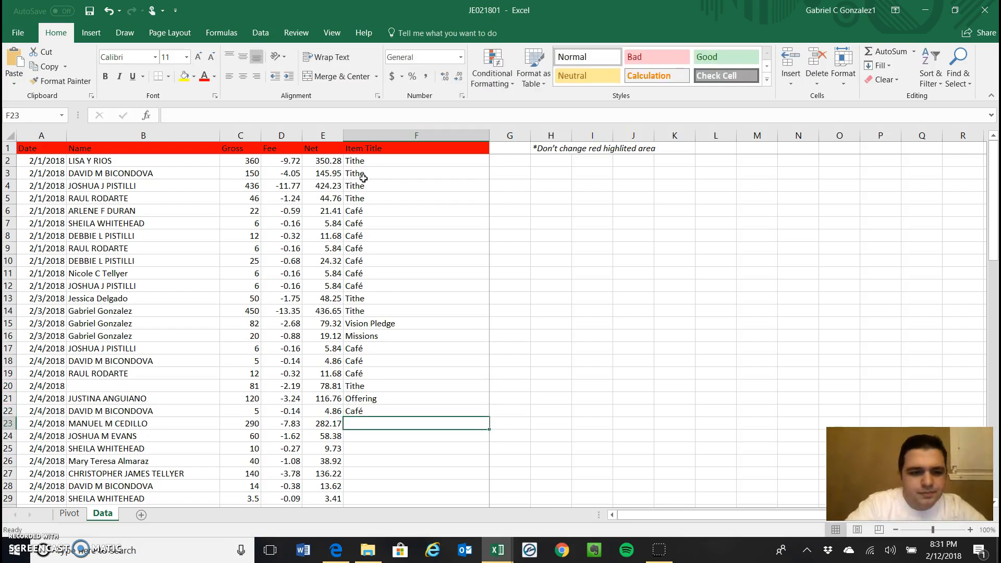
type("TI")
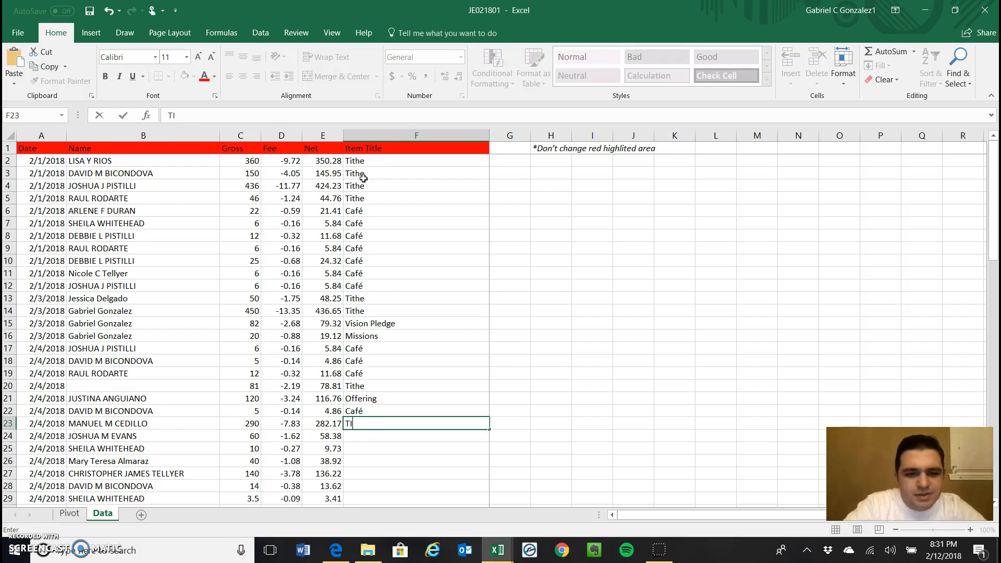
key("Return")
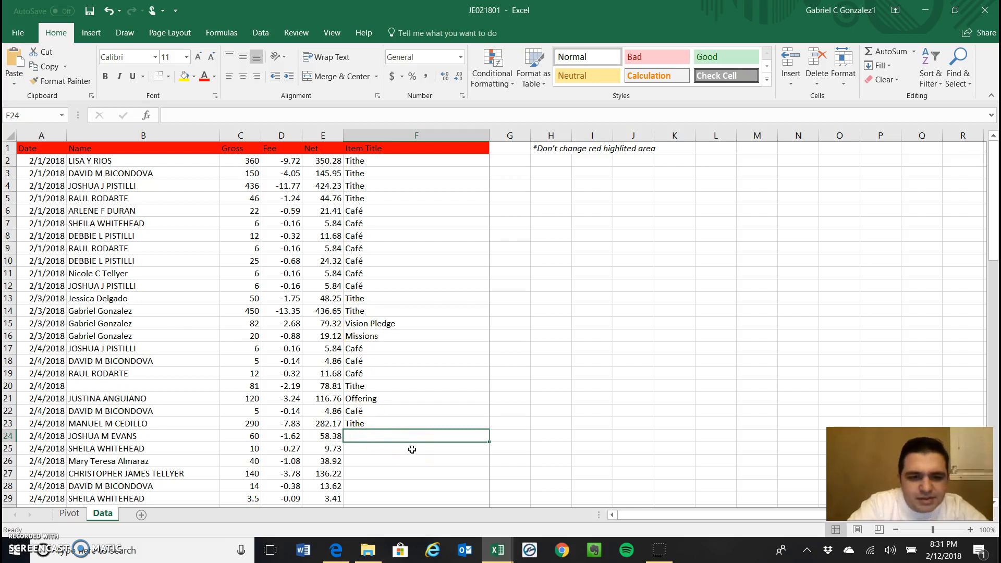
Set the Item Titles to "Missions" in F24, "Offering" in F25 and F26, and "Tithe" in F27.
type("Missions")
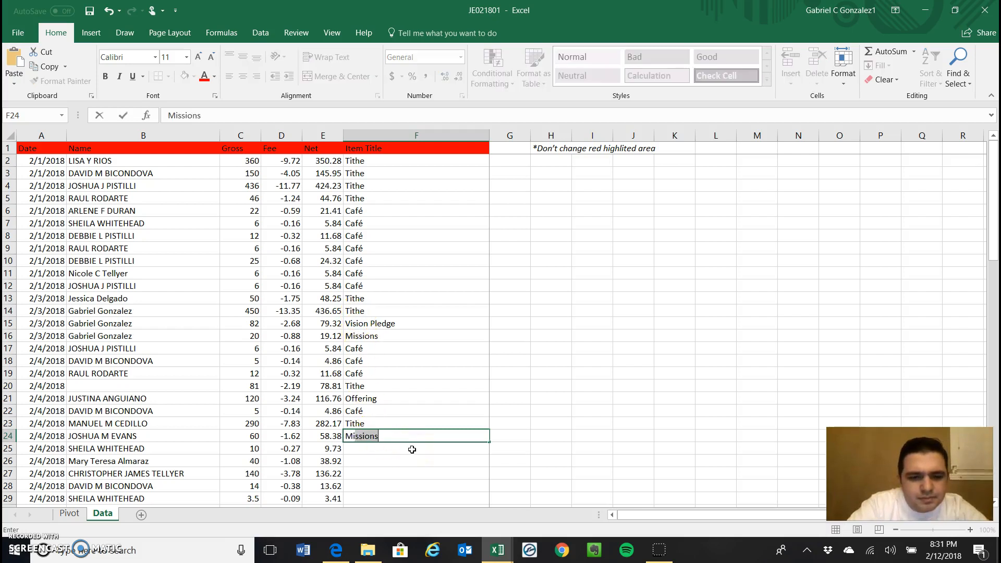
key("Return")
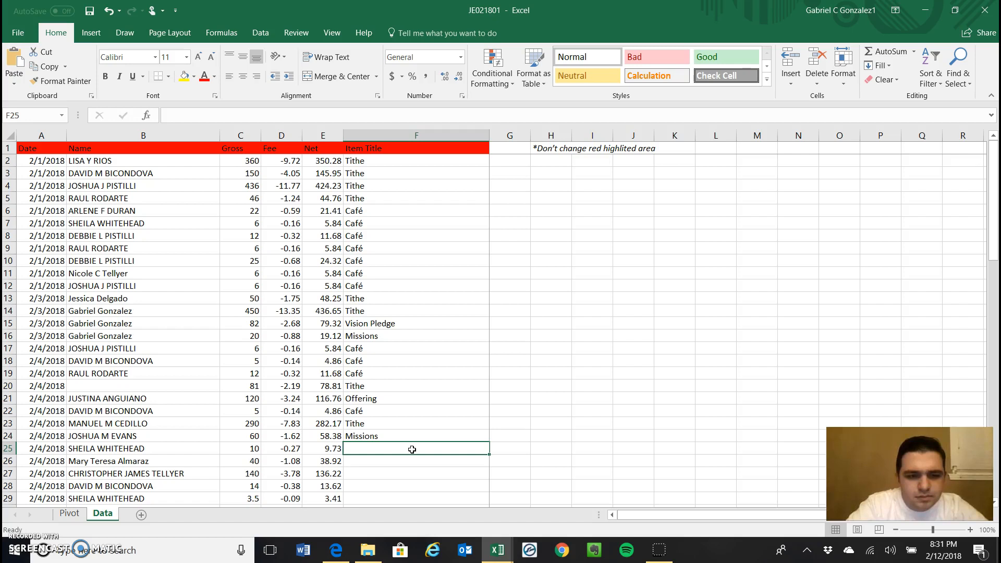
type("Offering")
key("Return")
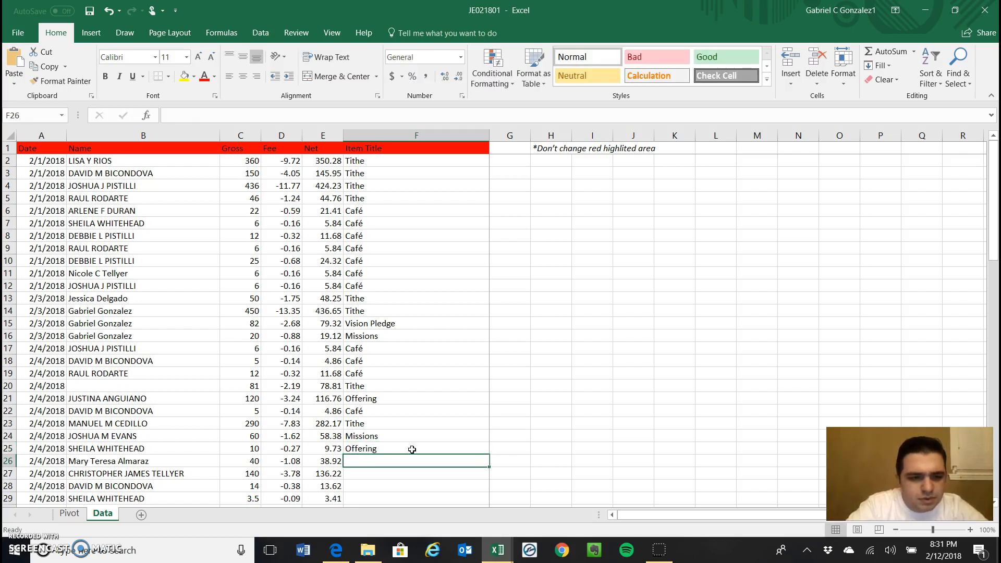
type("Offering")
key("Return")
type("Tithe")
key("Return")
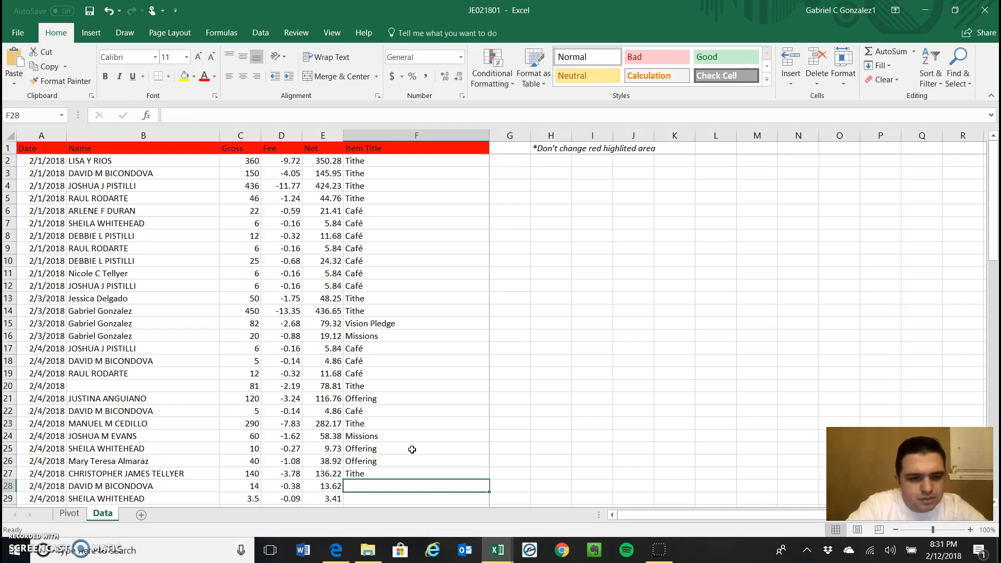
Fill the Item Title cells of the last 2/4/2018 rows, F28 to F32, with "Café".
type("Café")
key("Return")
type("Café")
key("Return")
type("Café")
key("Return")
type("Café")
key("Return")
type("Café")
key("Return")
type("Café")
key("Return")
Set the Item Title of the 2/5/2018 row, F33, to "Missions" and move on to the blank cell F36.
scroll(412, 450, "down", 2)
left_click(385, 421)
type("Missions")
key("Return")
key("Return")
key("Return")
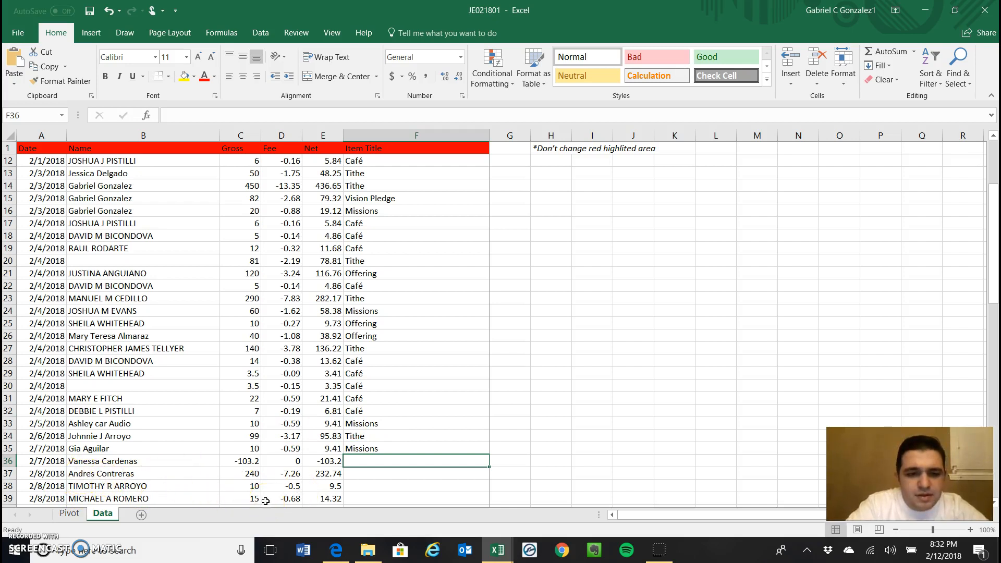
Enter "Deduction" in italics as the Item Title in F36 and "Tithe" in F37.
key("ctrl+i")
type("De")
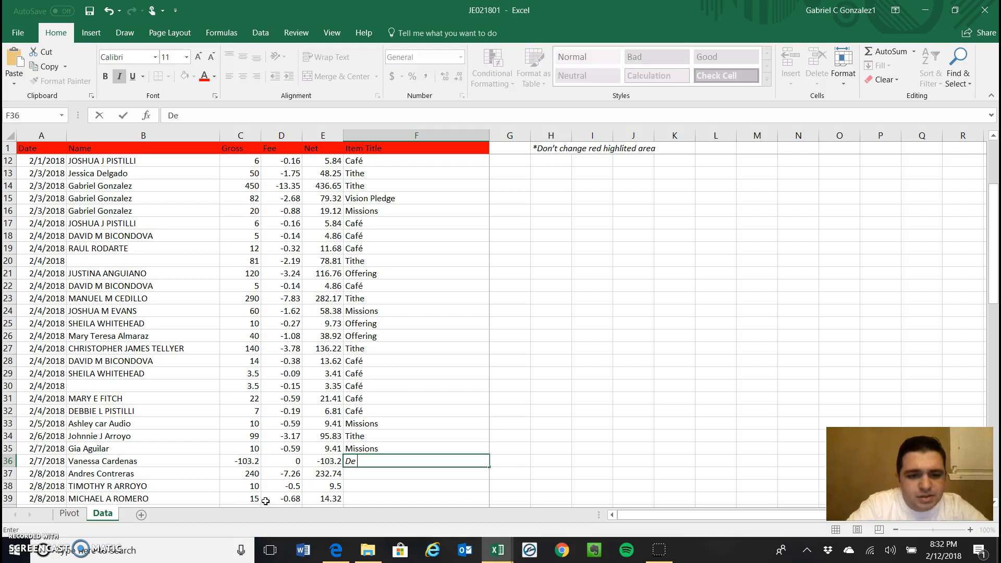
type("duction")
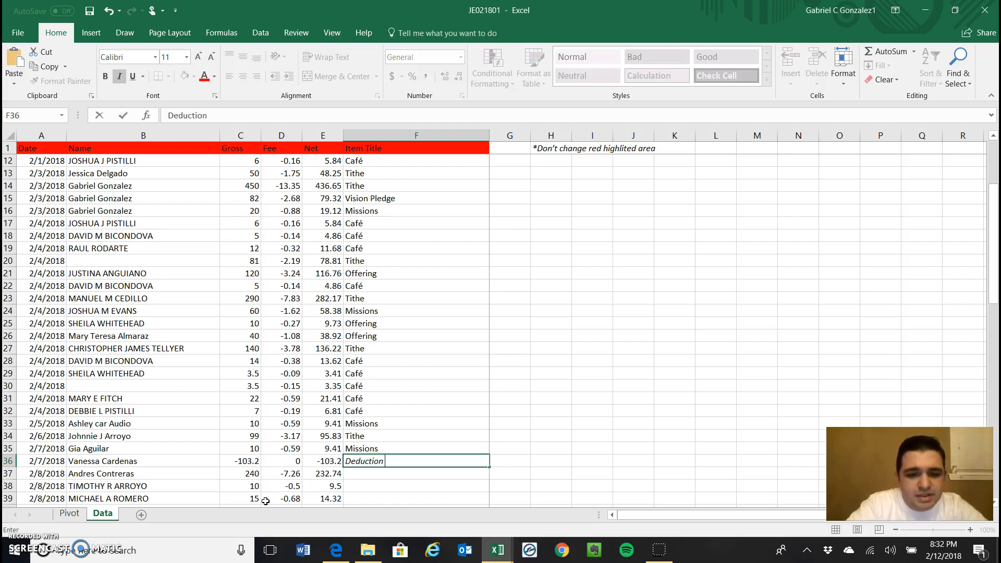
key("Return")
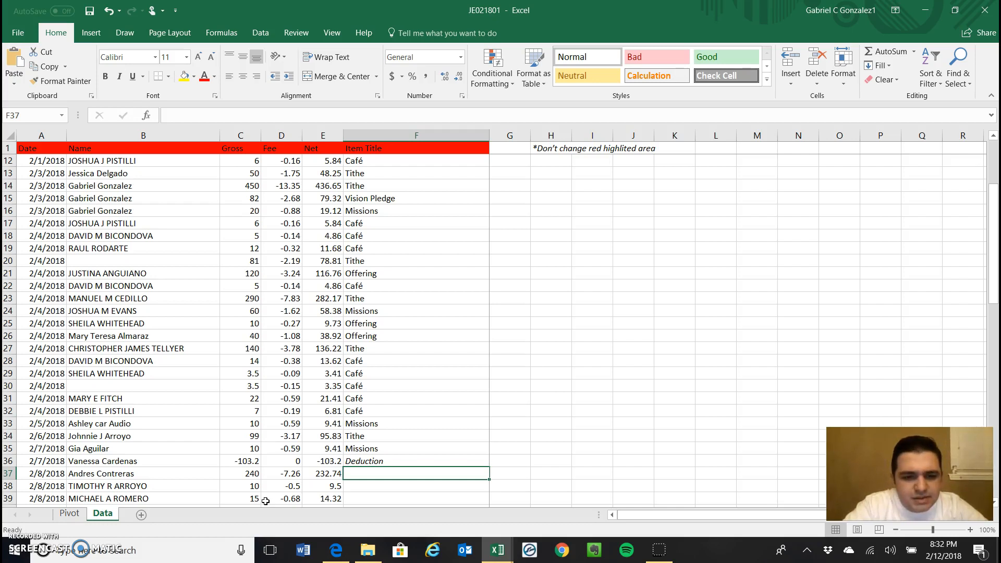
type("Tithe")
key("Return")
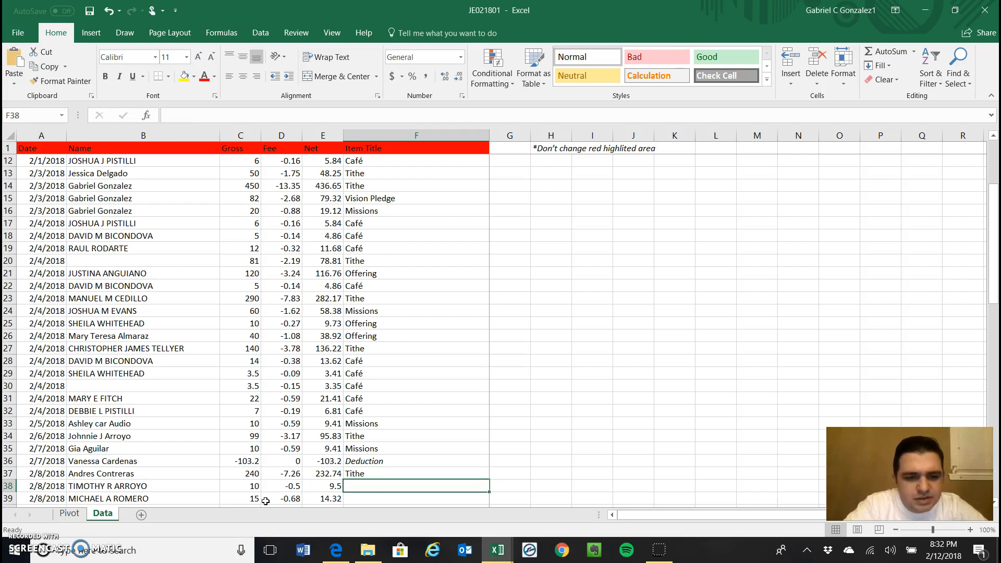
Fill the Item Title cells F38 to F40 of the 2/8/2018 rows with "Offering".
type("Offering")
key("Return")
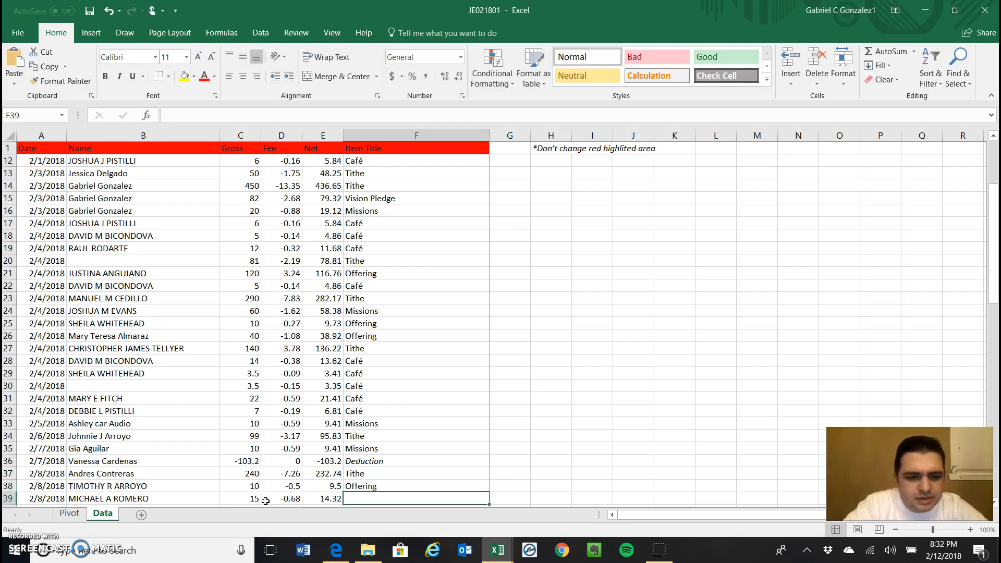
type("Offering")
key("Return")
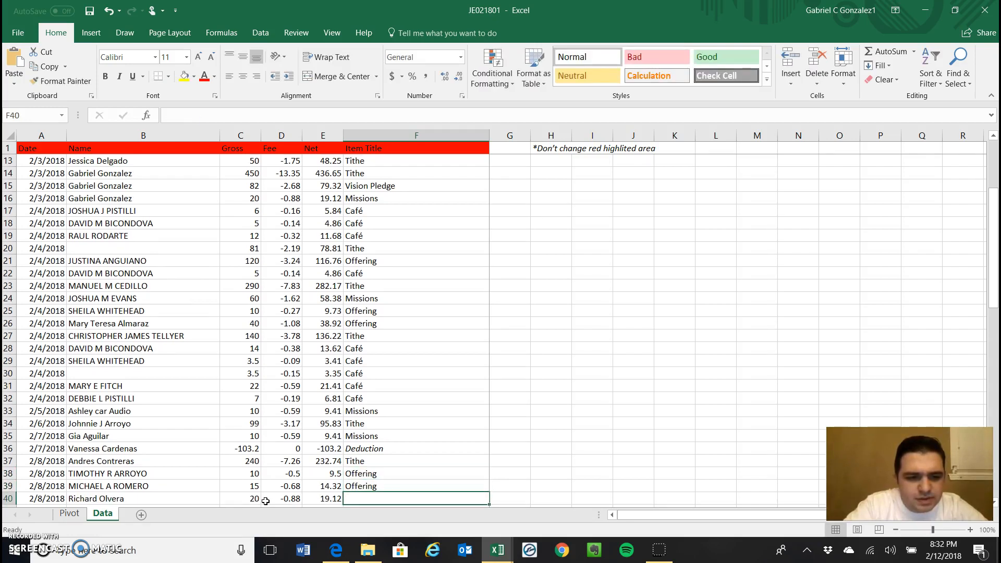
type("Offering")
key("Return")
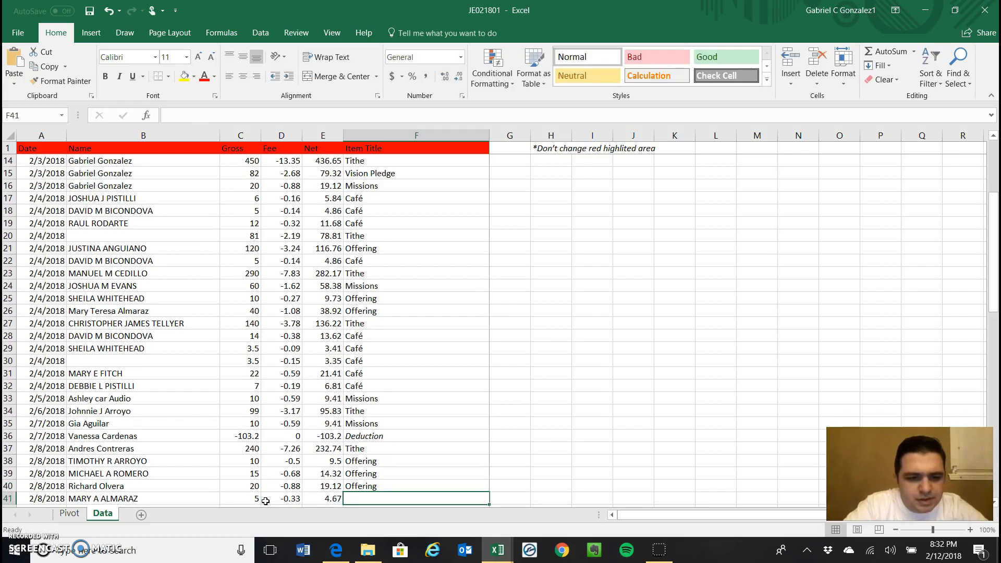
Set the Item Titles to "Café" in F41 and "Tithe" in F42.
type("Café")
key("Return")
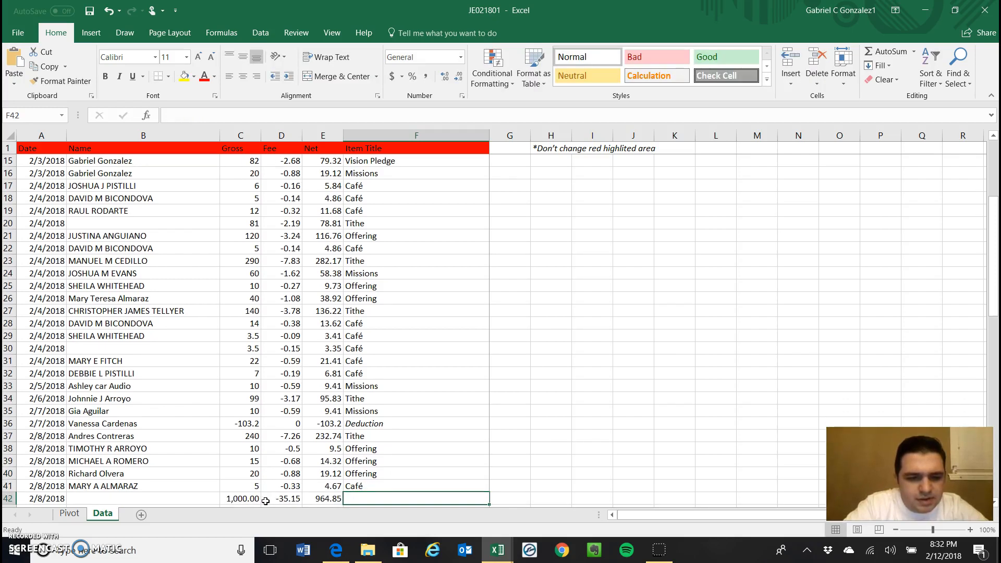
type("Tithe")
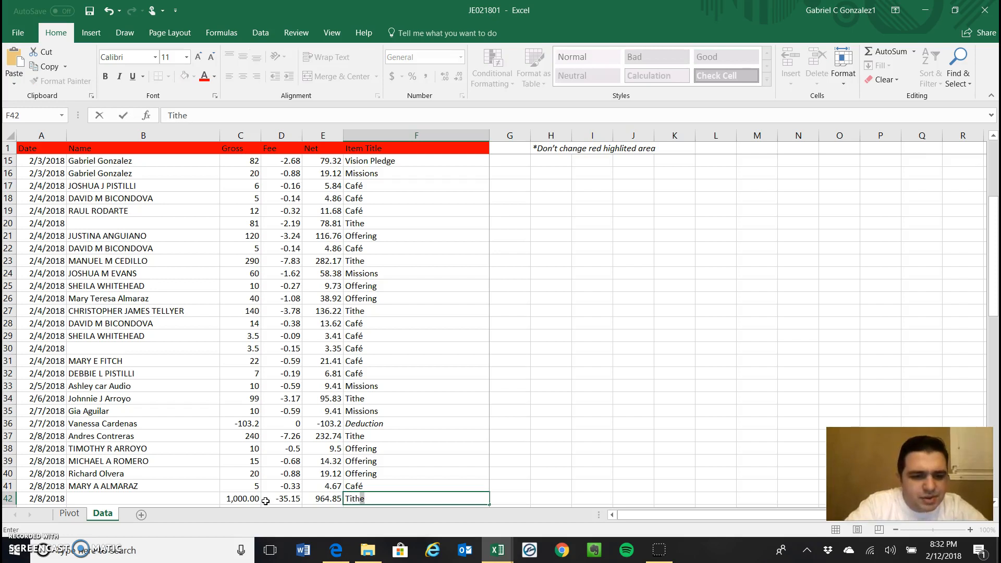
key("Return")
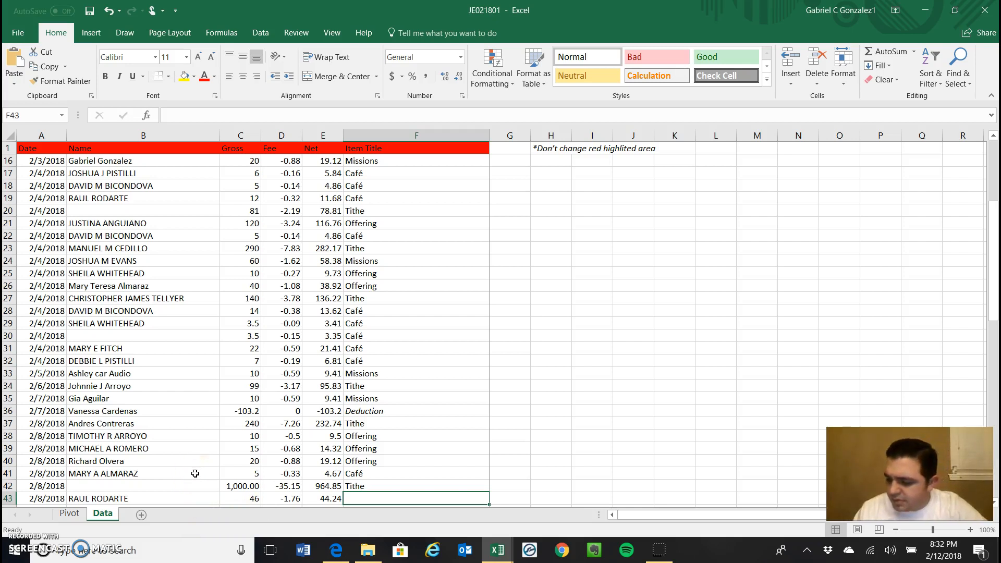
Set the Item Title in F43 to "Tithe" and fill F44 through F49 with "Café".
scroll(195, 474, "down", 2)
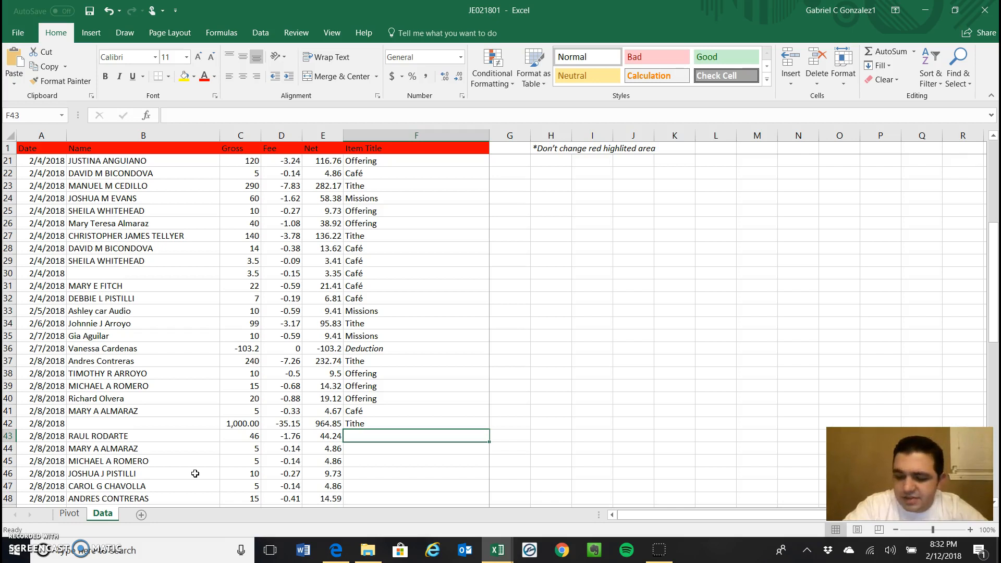
type("Tithe")
key("Return")
type("Café")
key("Return")
type("Café")
key("Return")
type("Café")
key("Return")
type("Café")
key("Return")
type("Café")
key("Return")
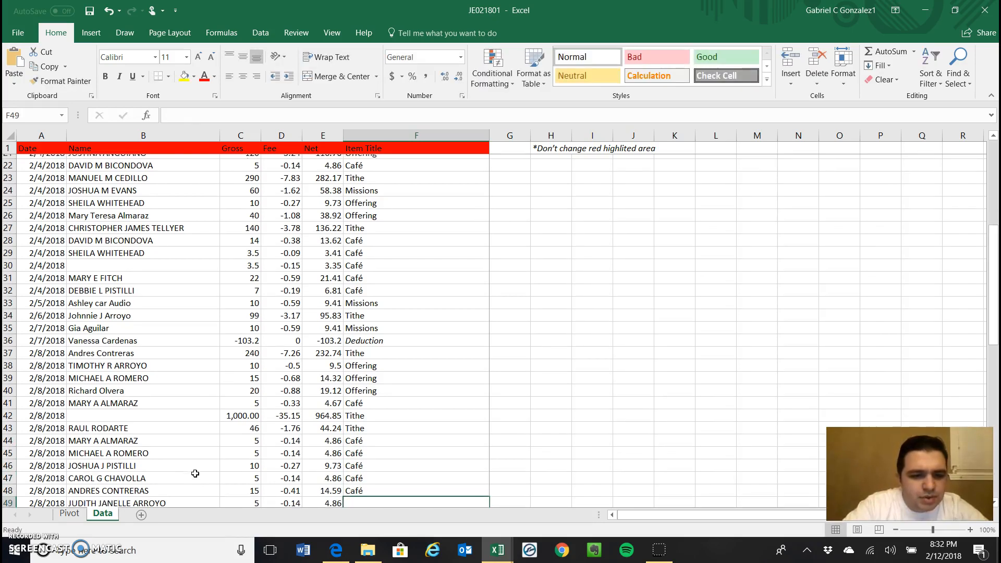
type("Café")
key("Return")
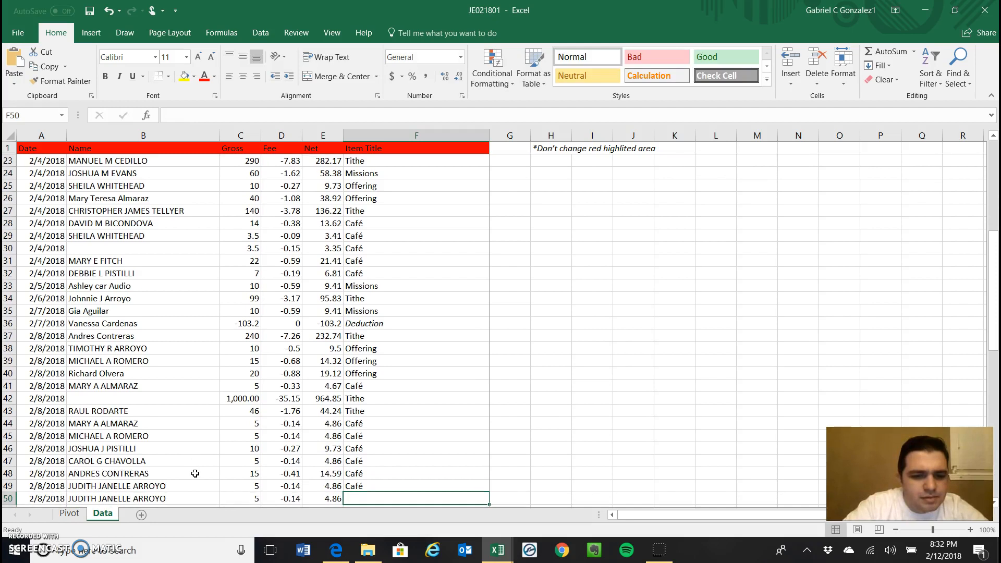
Set the Item Title in F50 to "Offering" and fill F51 to F53 with "Café".
type("Offering")
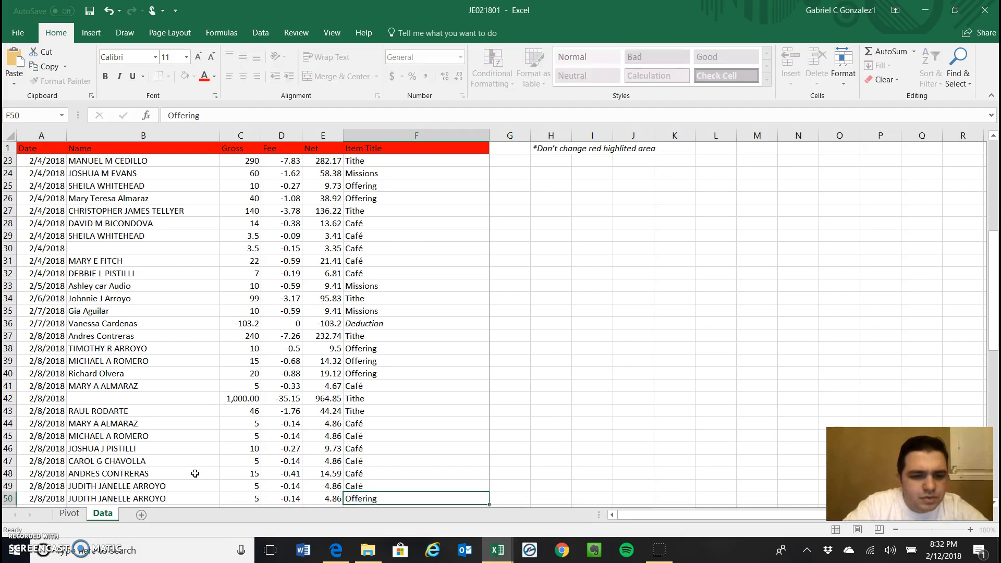
key("Return")
type("Café")
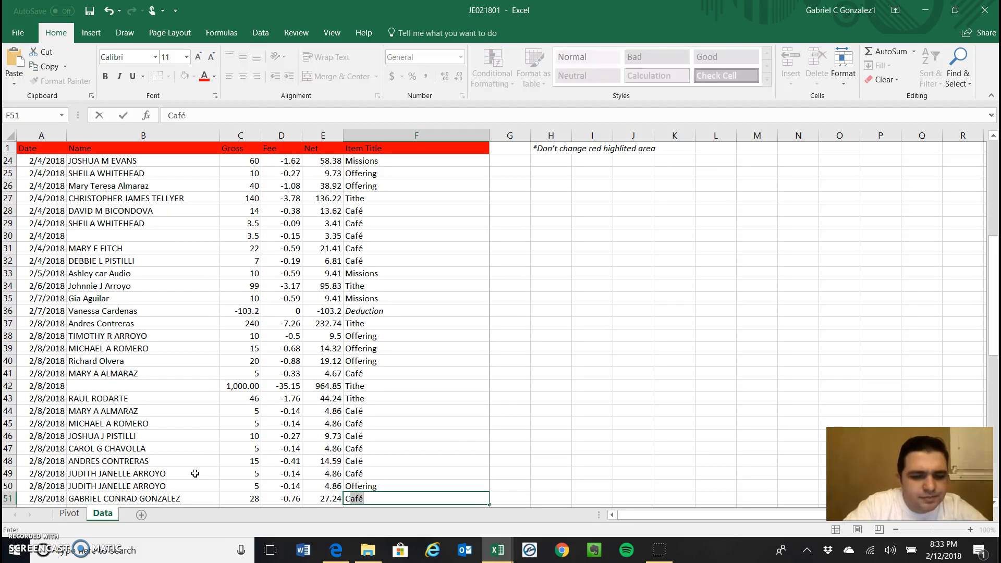
key("Return")
type("Café")
key("Return")
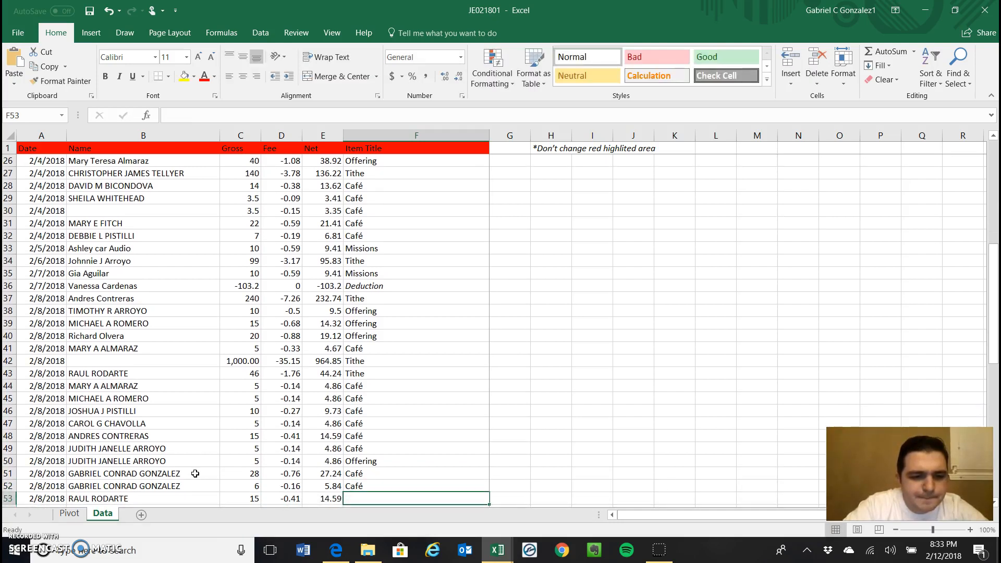
type("Café")
key("Return")
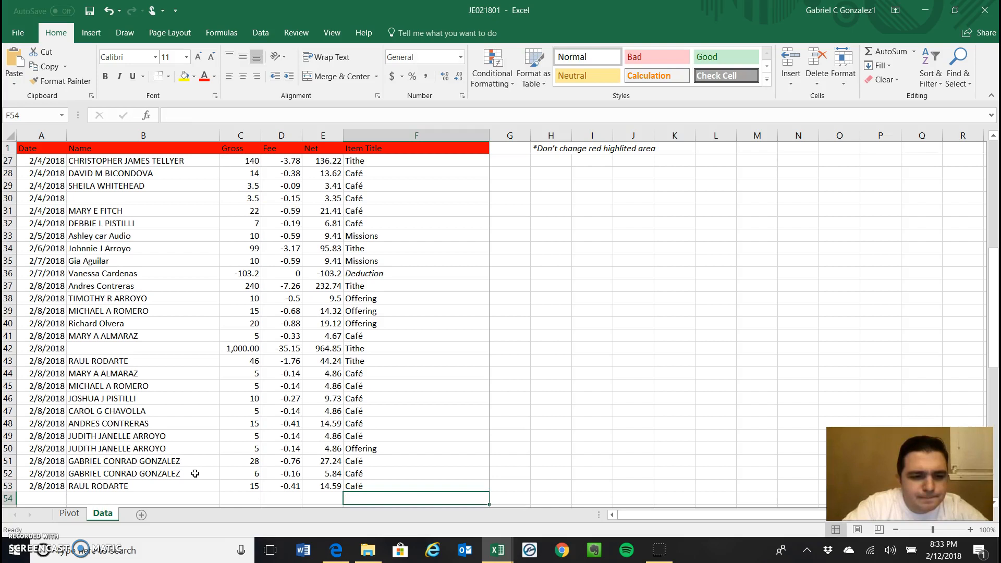
Fill the blank Name cells B42, B30 and B20 with "Anonymous".
left_click(139, 348)
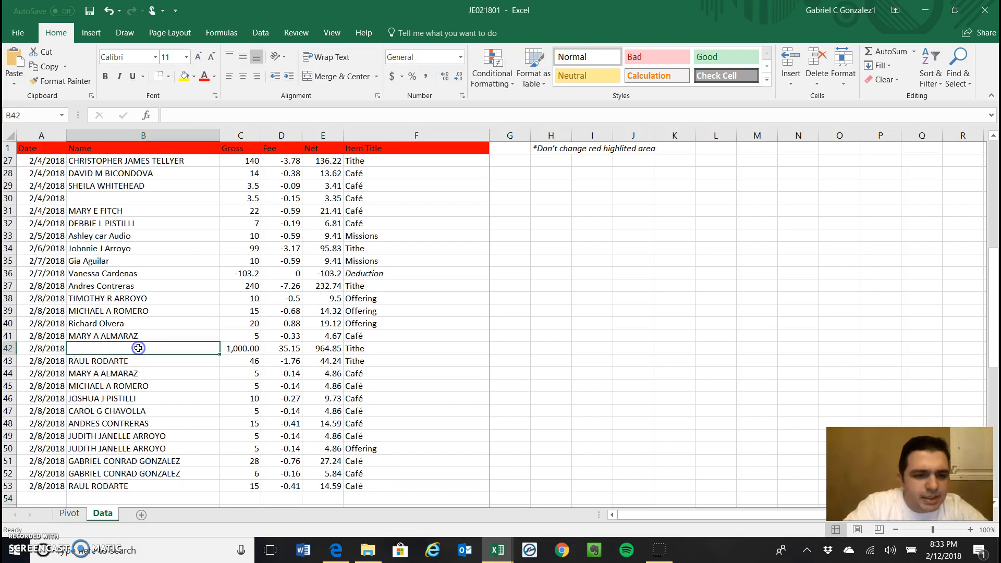
type("Anonymous")
key("Return")
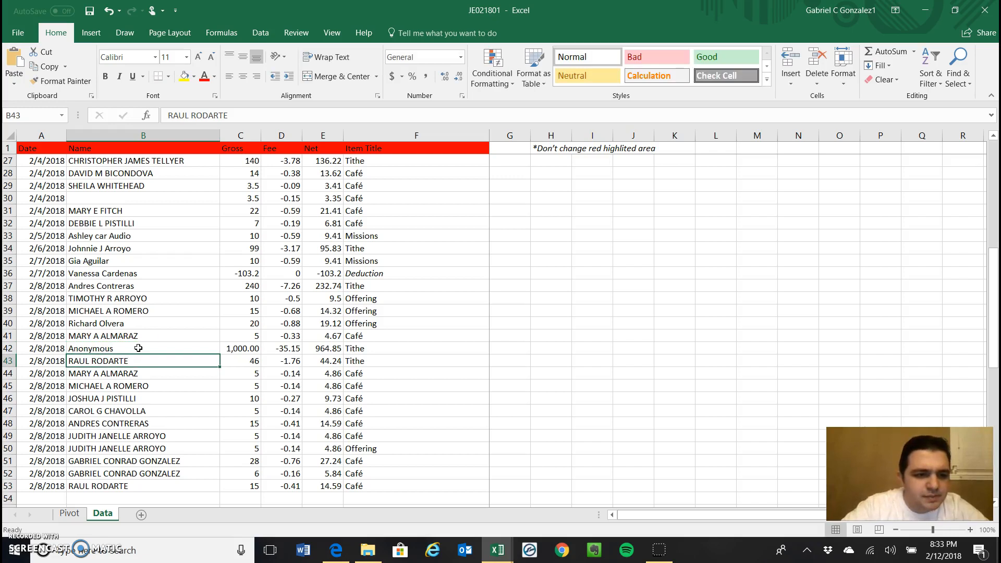
left_click(114, 199)
type("Anonymous")
key("Return")
scroll(113, 198, "up", 4)
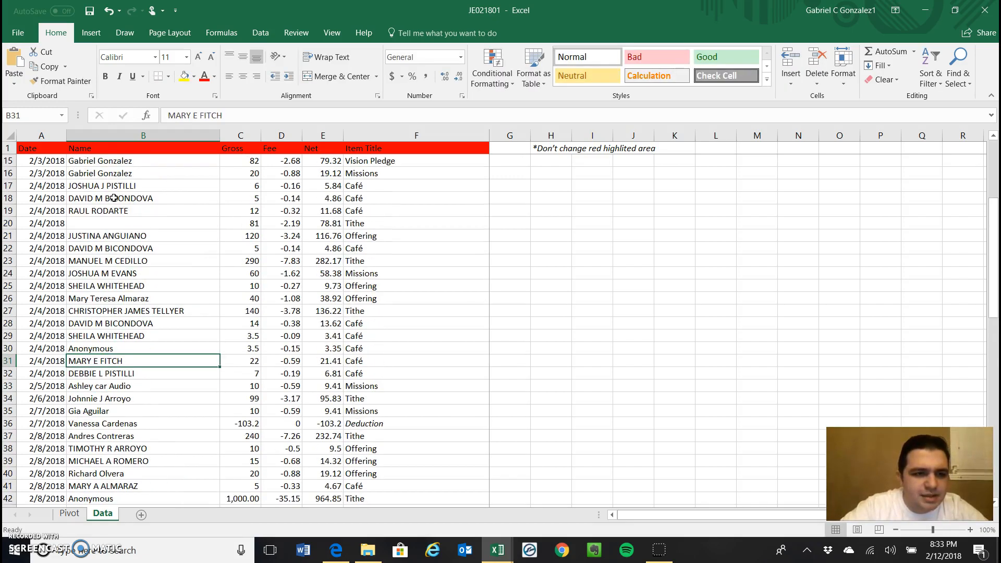
left_click(115, 228)
type("Ano")
key("Return")
scroll(115, 225, "up", 4)
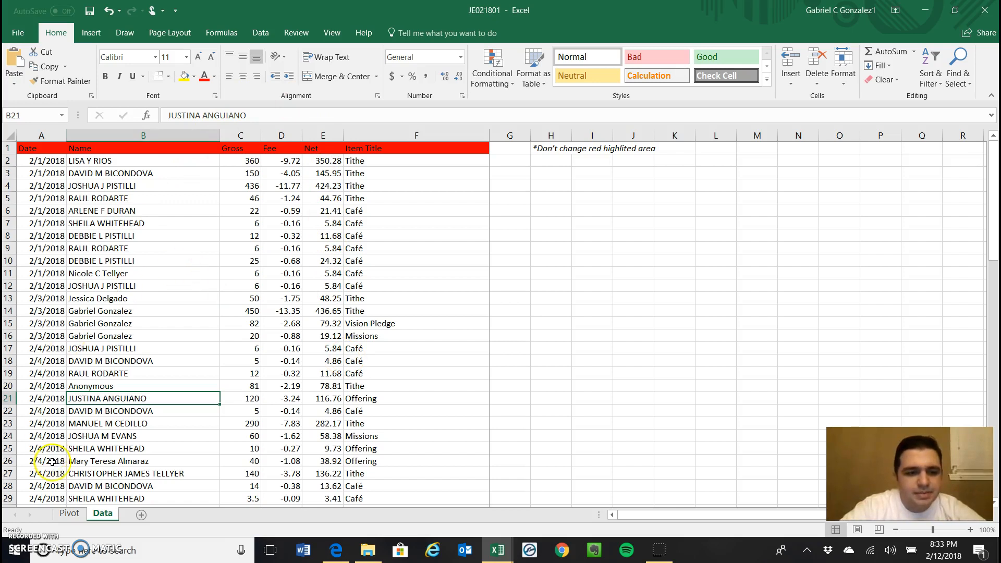
Refresh the PivotTable on the Pivot sheet so it uses the new transaction data.
left_click(69, 513)
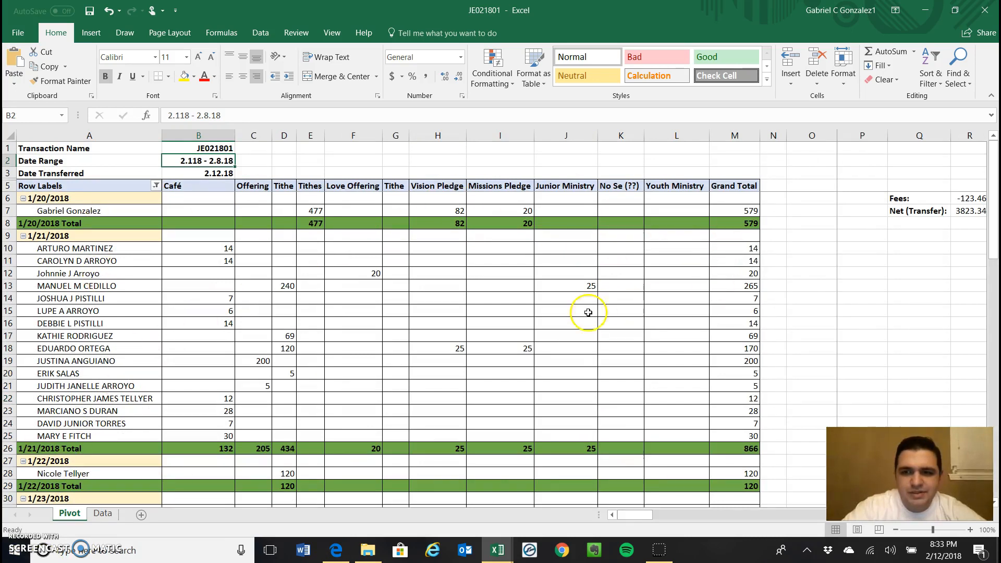
left_click(312, 321)
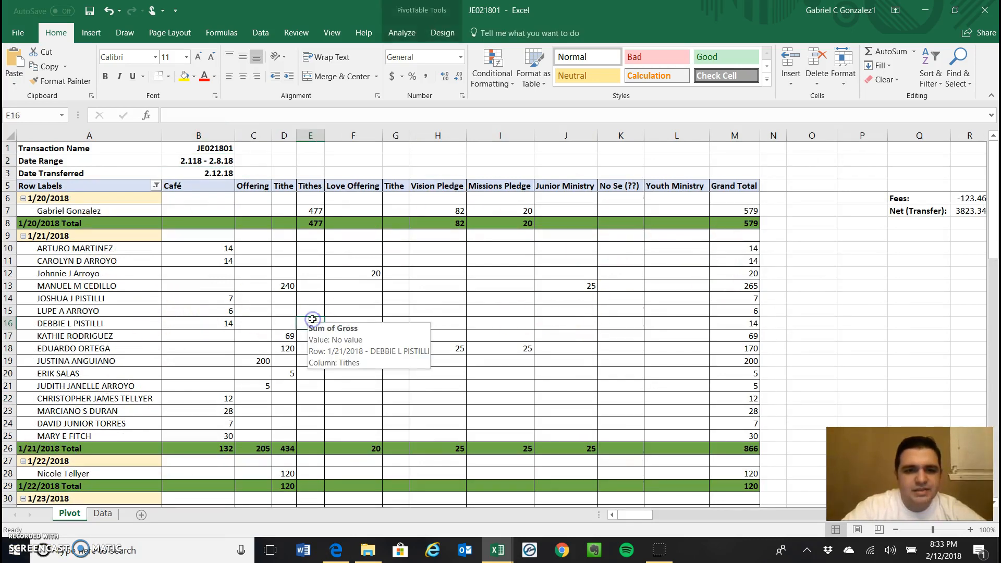
left_click(404, 36)
left_click(448, 53)
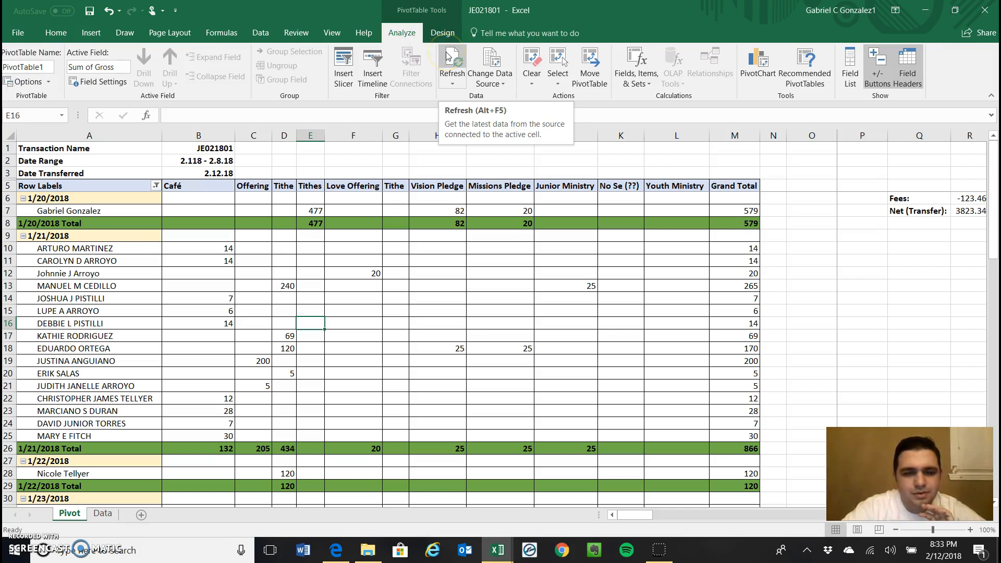
left_click(404, 29)
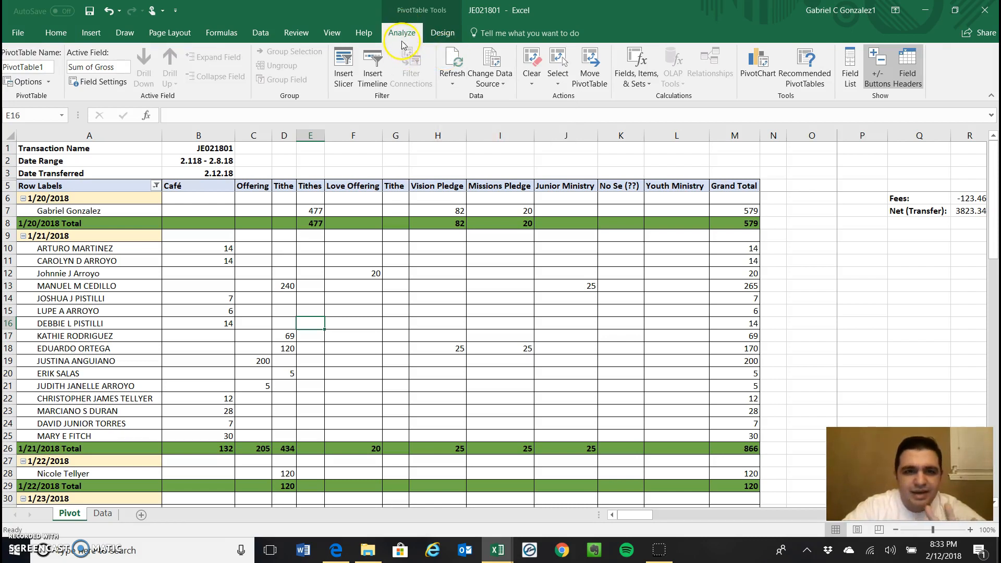
left_click(447, 63)
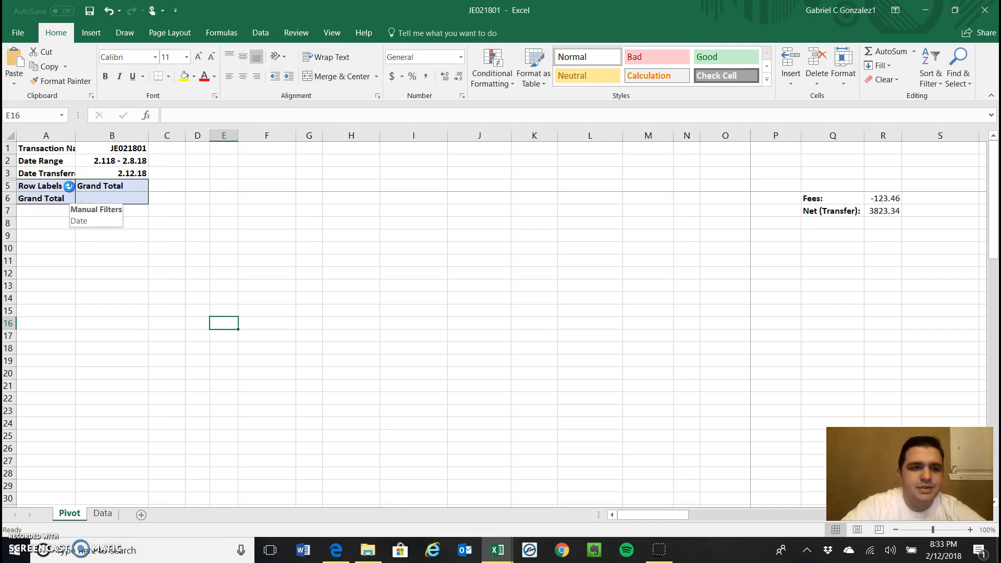
Filter the PivotTable's Date row labels to only the dates from 2/1/2018 through 2/8/2018.
left_click(69, 187)
mouse_move(161, 363)
left_mouse_down()
mouse_move(162, 398)
mouse_move(161, 350)
left_mouse_up()
left_click(30, 341)
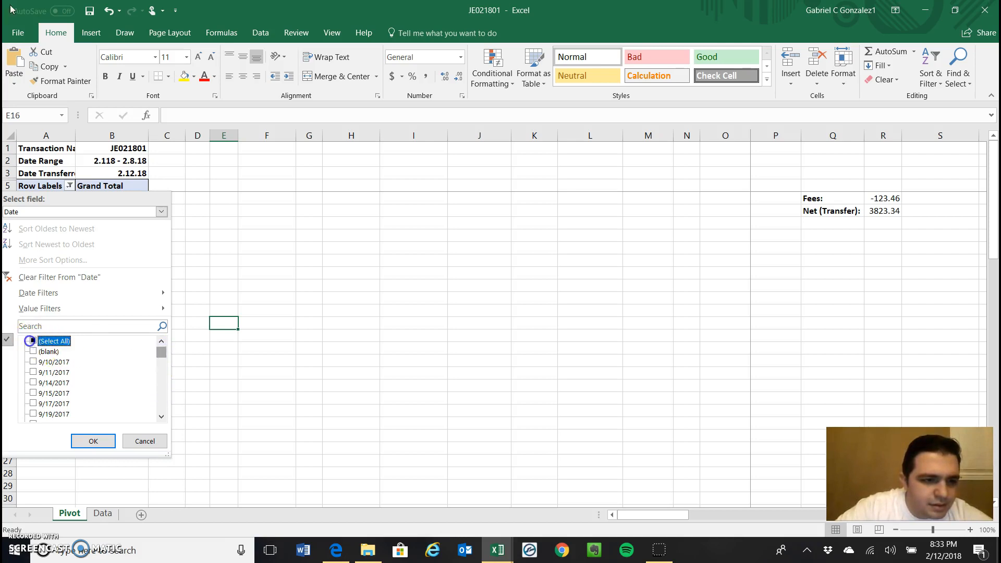
left_click(32, 341)
left_click(32, 341)
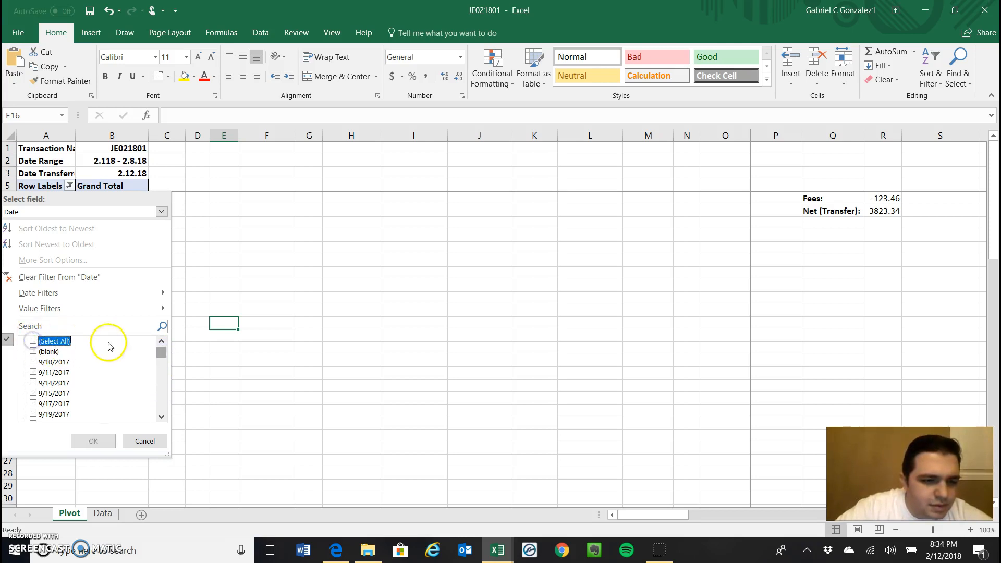
left_click_drag(159, 349, 160, 423)
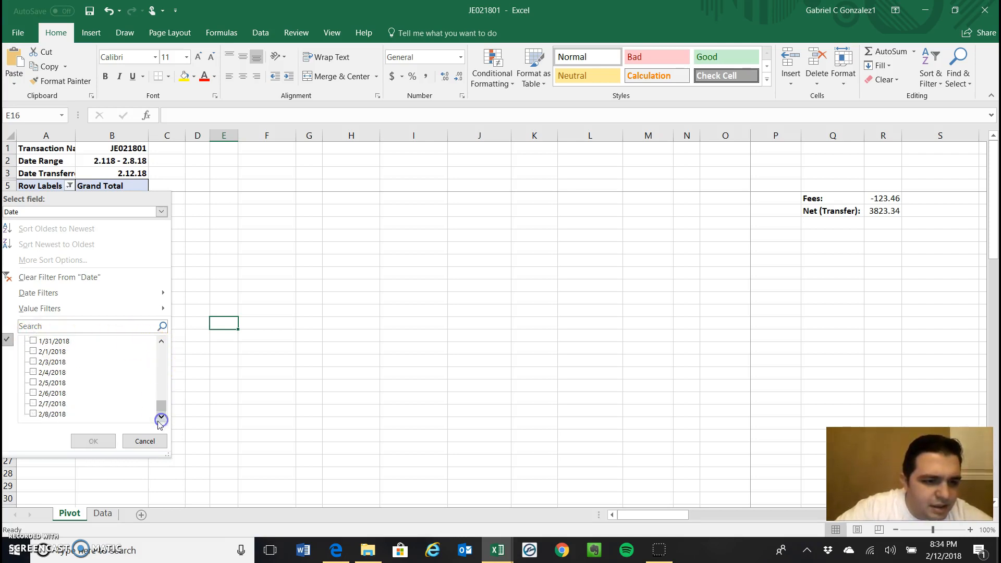
left_click(29, 415)
left_click(30, 414)
left_click(33, 403)
left_click(32, 393)
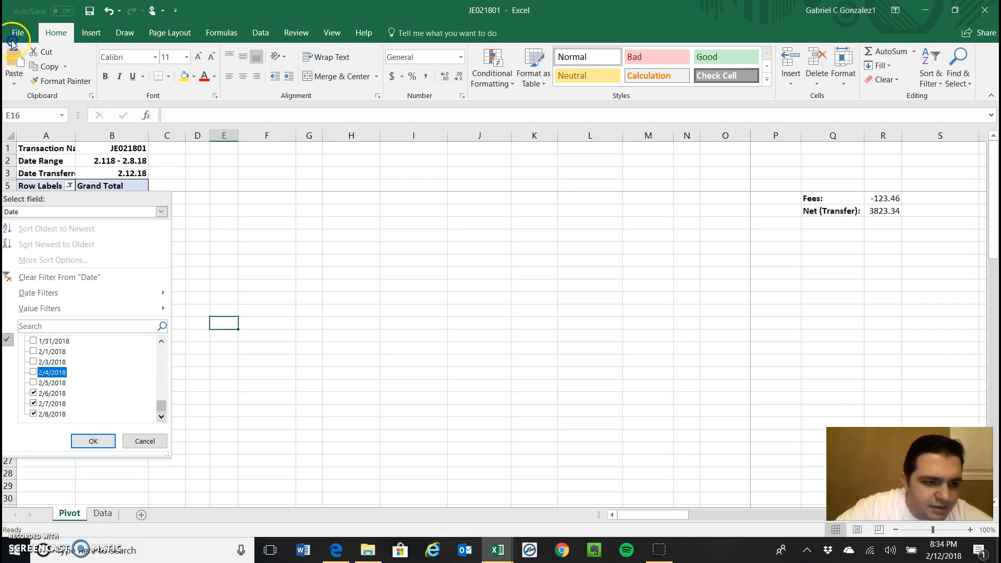
left_click(33, 382)
left_click(33, 362)
left_click(32, 352)
left_click(84, 441)
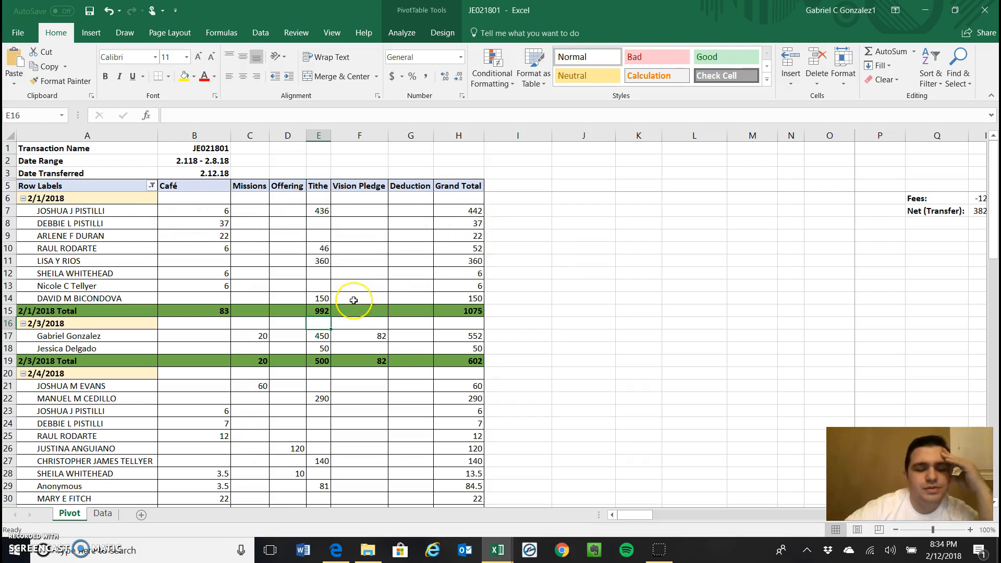
Review the PivotTable's grand totals and the Fees and Net (Transfer) amounts, comparing them with the Data sheet.
scroll(354, 300, "down", 6)
scroll(353, 301, "down", 4)
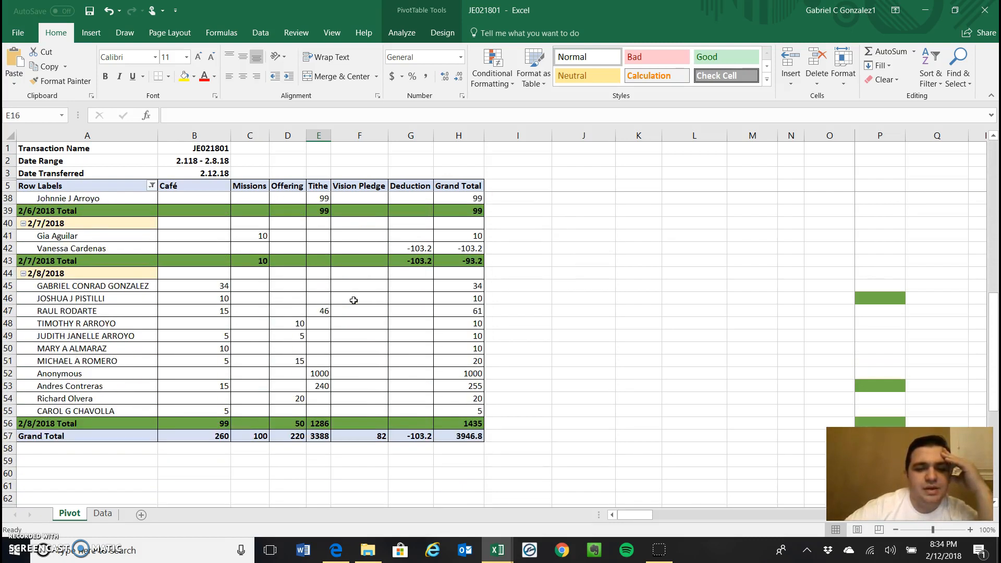
scroll(353, 301, "up", 10)
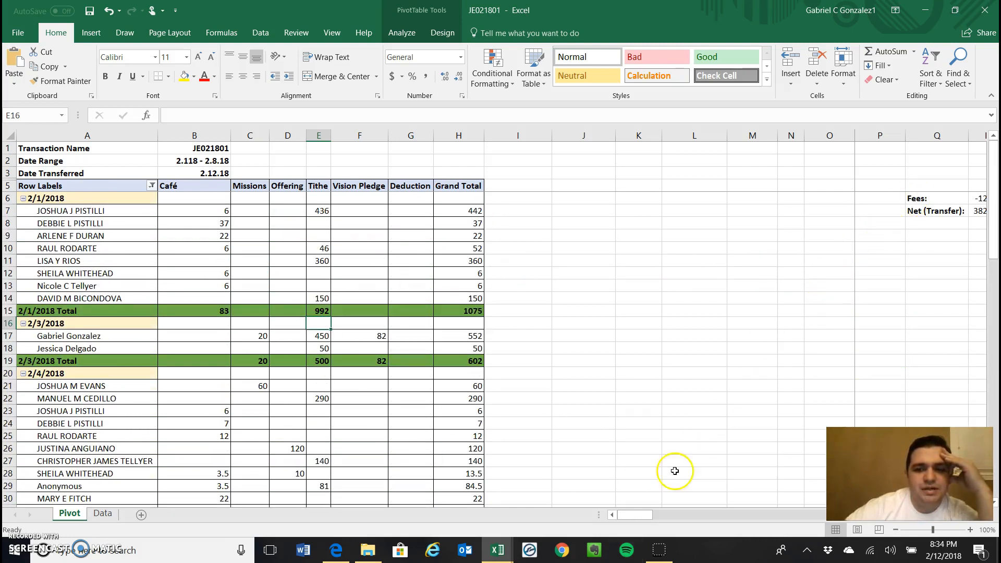
left_click_drag(635, 514, 652, 513)
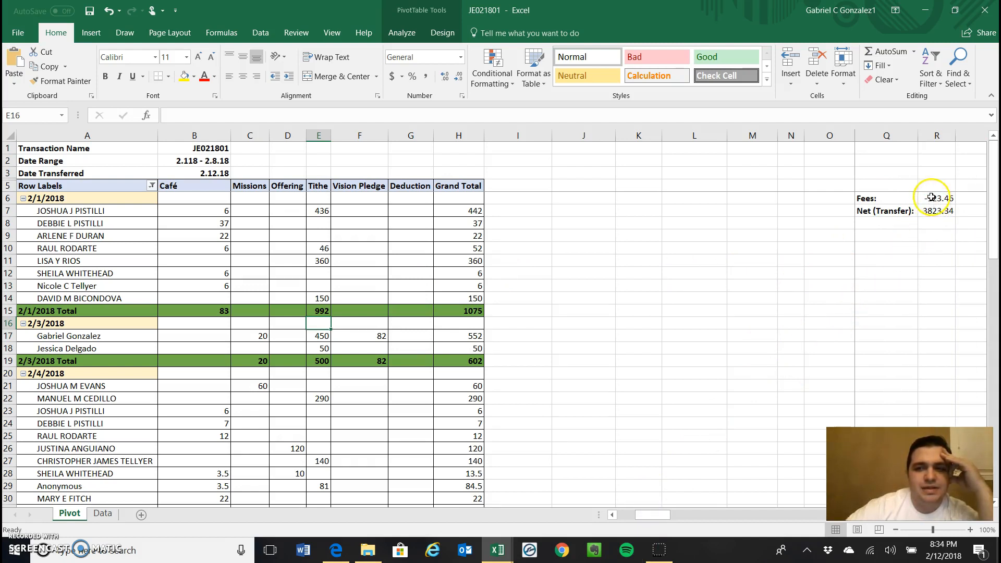
left_click(103, 516)
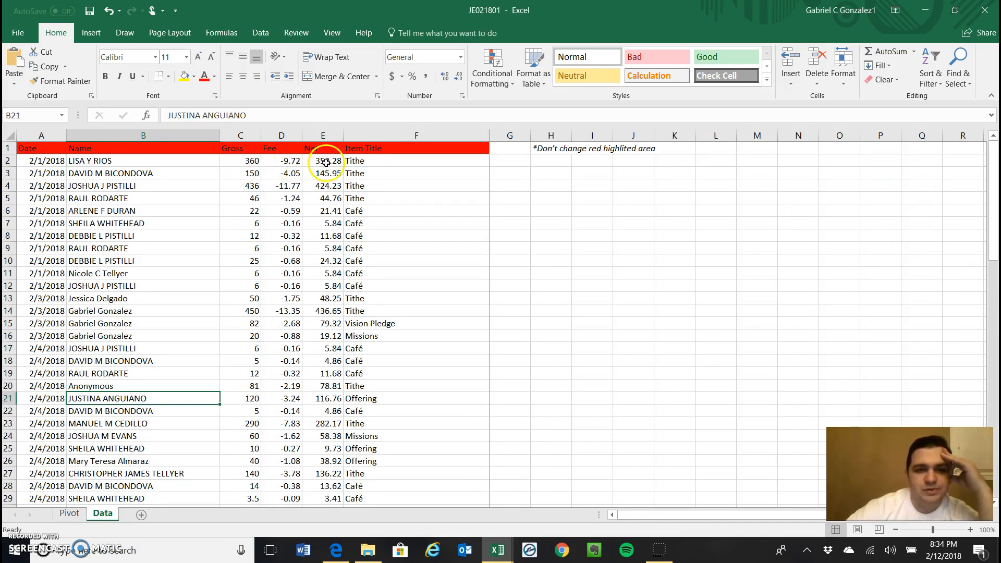
left_click(83, 512)
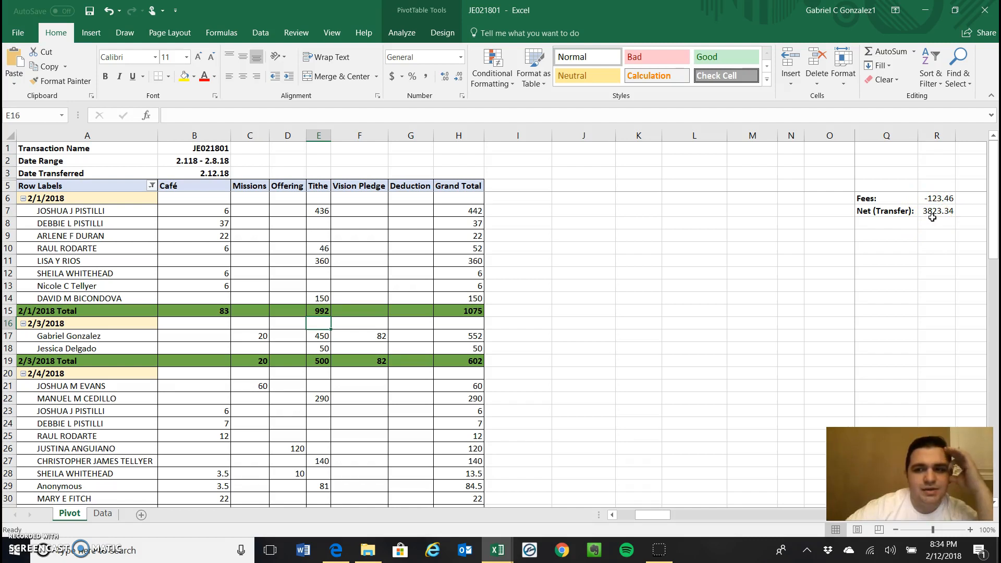
Switch to PayPal in the Edge browser and open the Transfer Money form from the account summary.
left_click(323, 555)
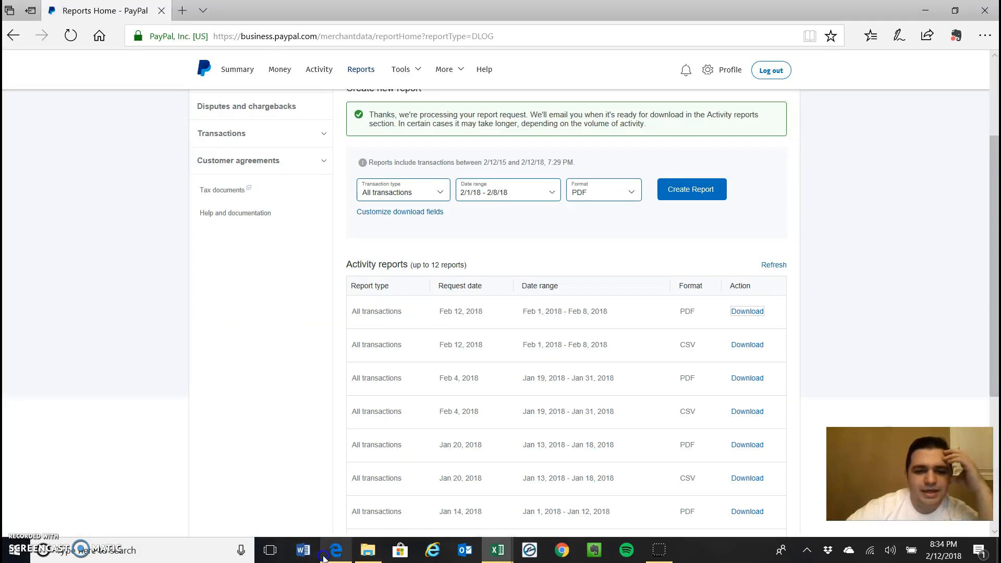
scroll(232, 101, "up", 3)
left_click(233, 77)
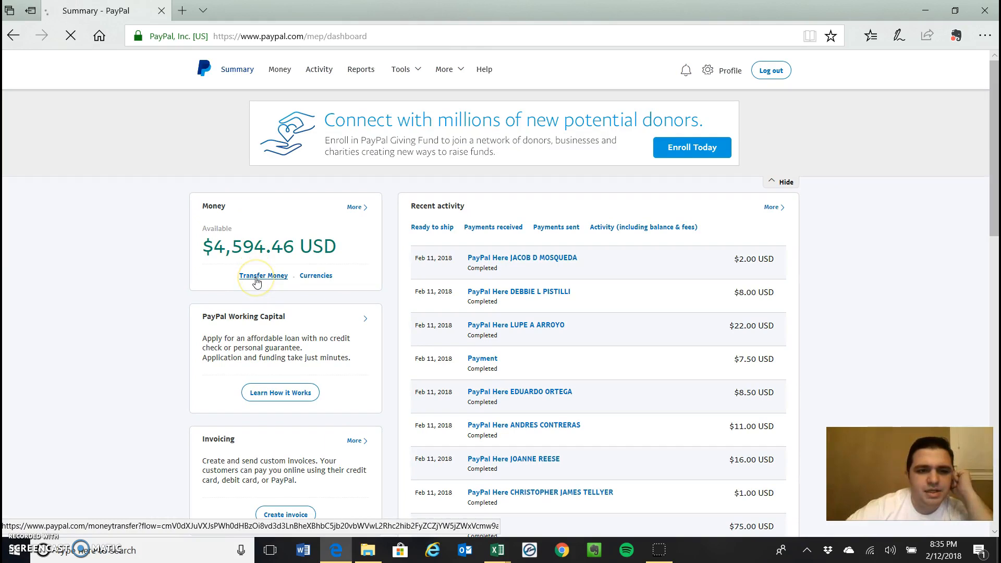
left_click(257, 282)
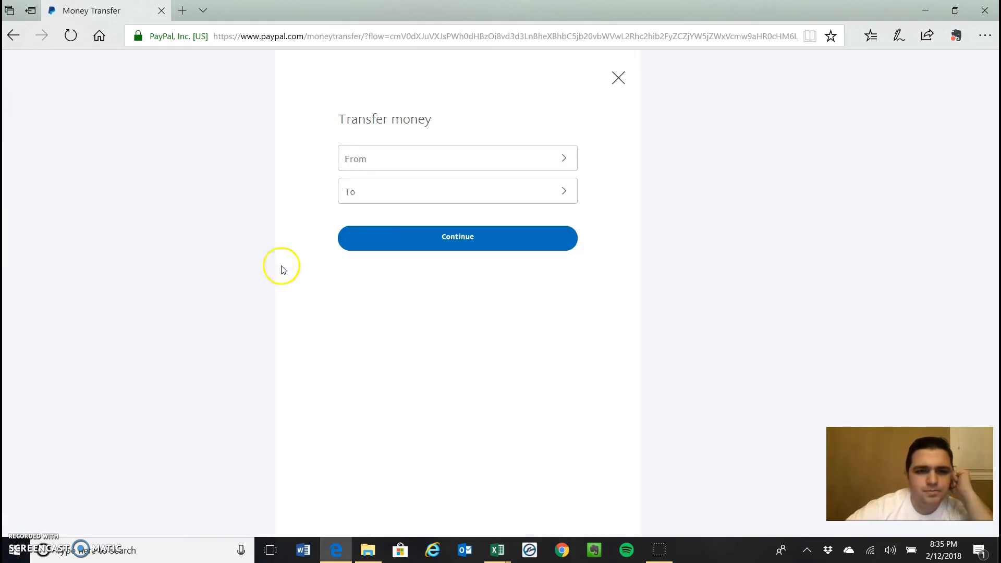
Set the transfer source to the PayPal balance and the destination to the Bank of America checking account.
left_click(446, 160)
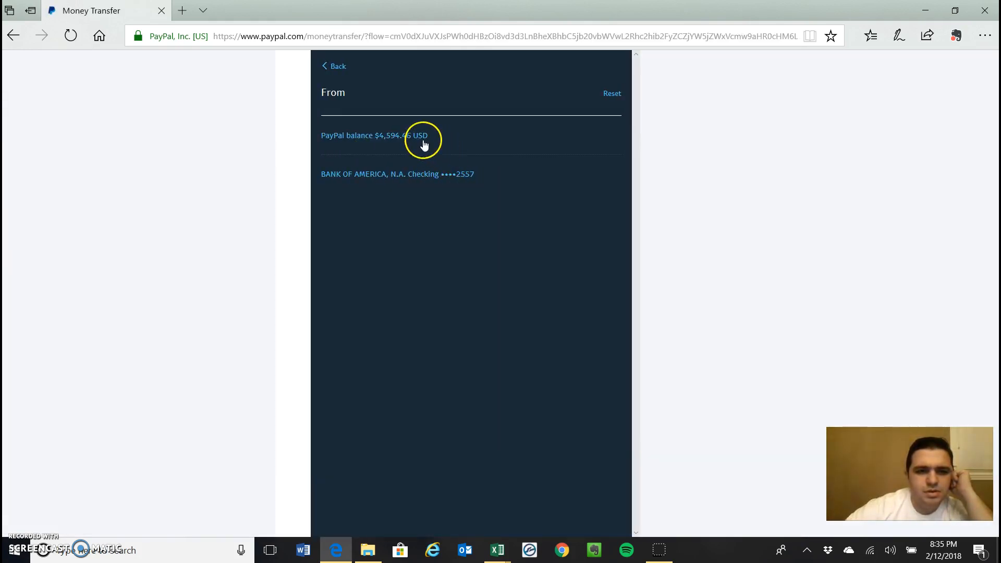
left_click(423, 139)
left_click(415, 205)
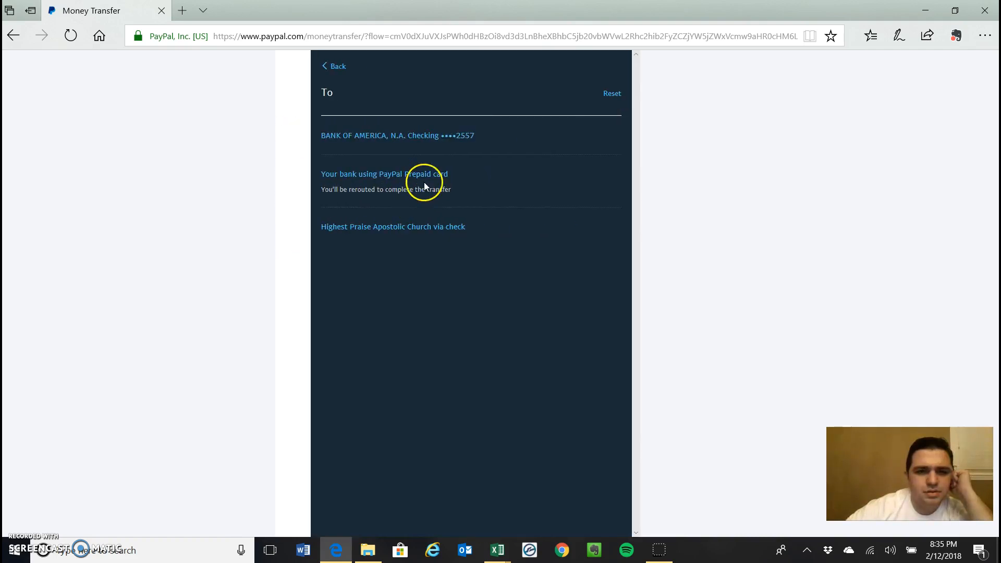
left_click(455, 136)
Enter the Net (Transfer) figure from the Excel Pivot sheet, 3823.34, as the transfer amount and continue to the review.
left_click(403, 226)
type("3")
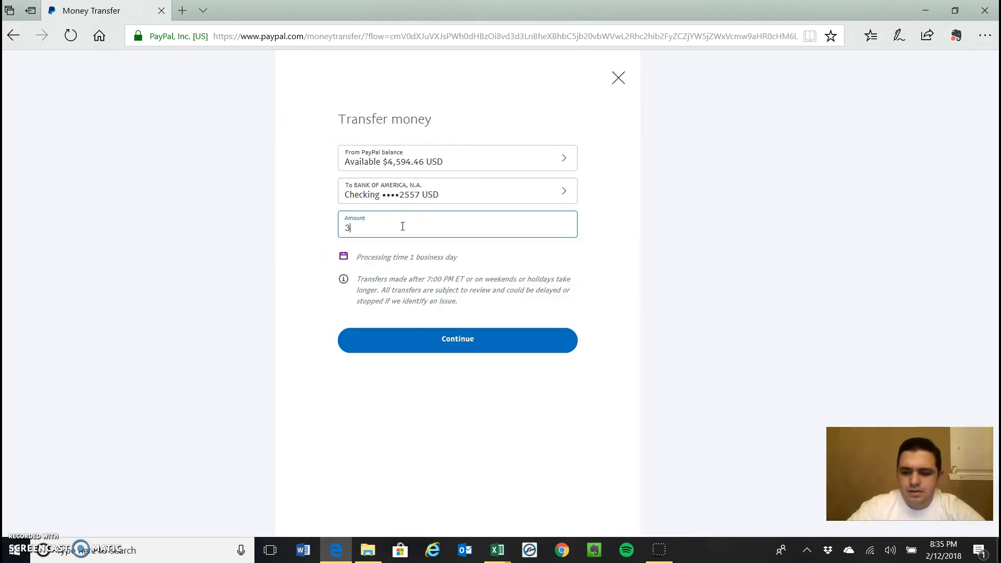
key("alt+Tab")
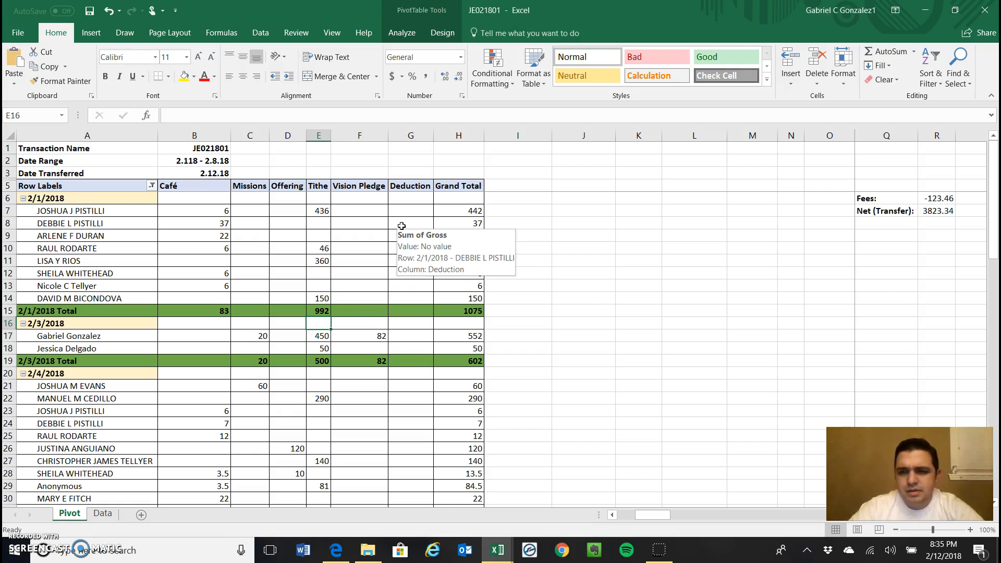
key("alt+Tab")
type("2")
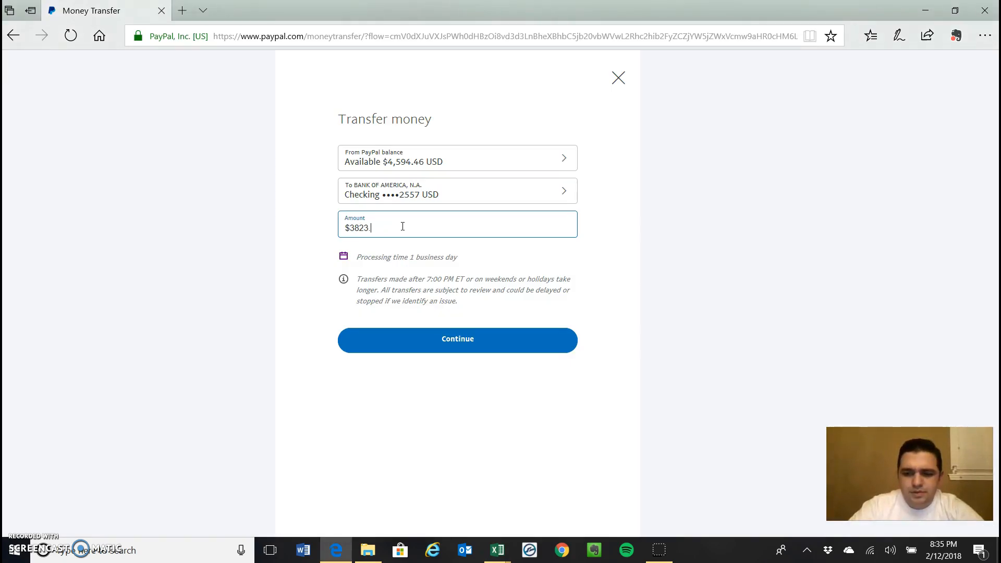
left_click(409, 340)
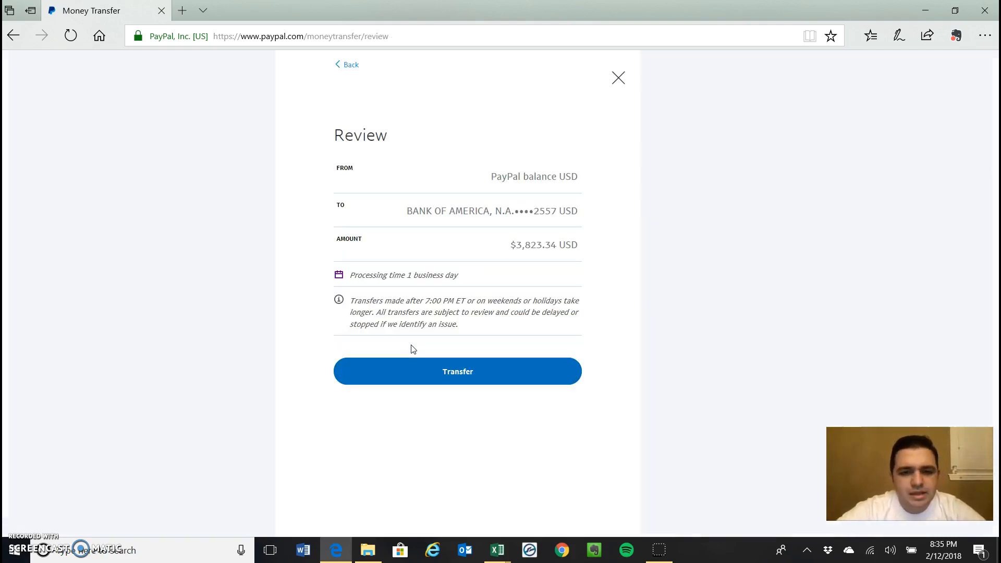
Submit the reviewed transfer and close the Edge browser to return to the JE021801 workbook in Excel.
left_click(417, 379)
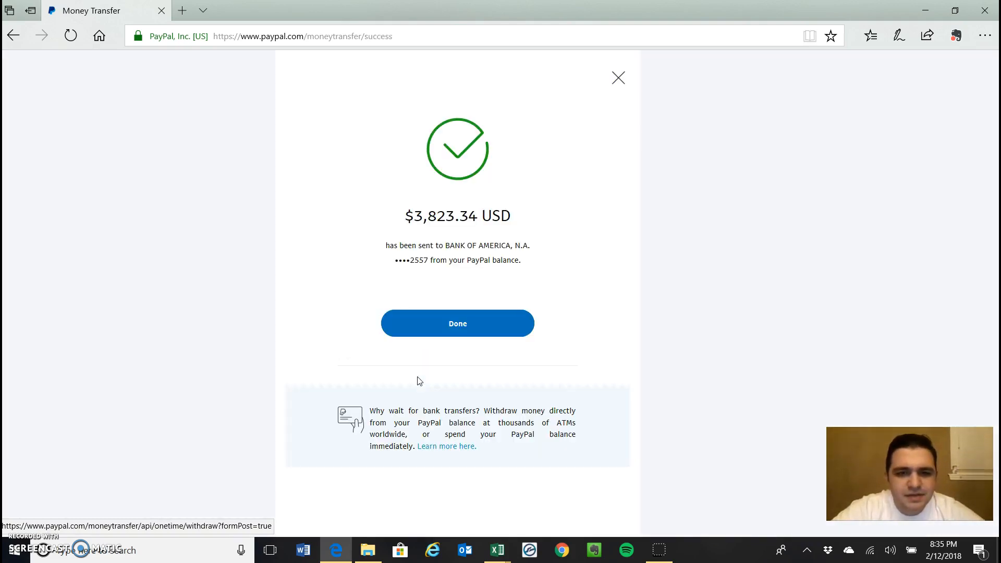
left_click(458, 324)
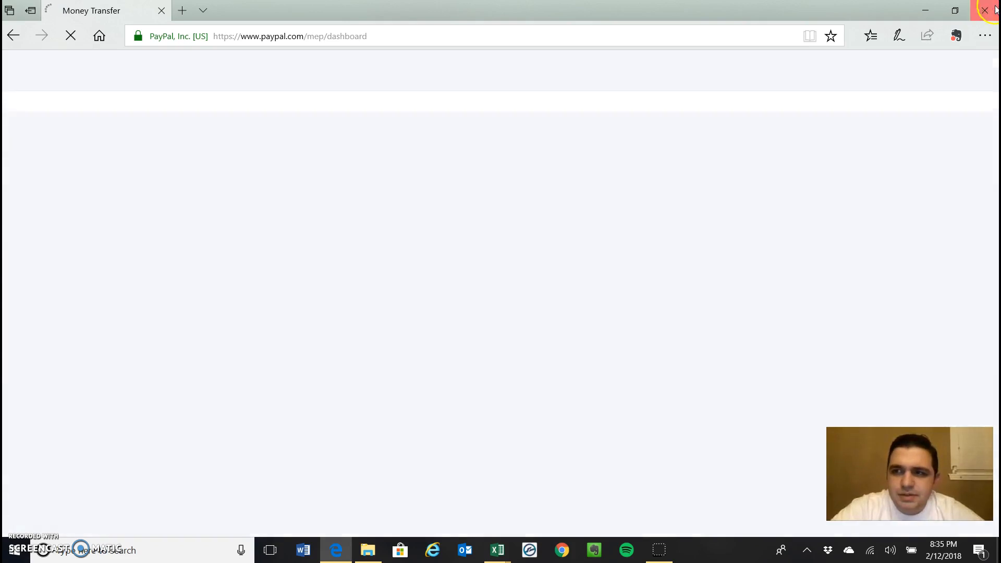
left_click(987, 9)
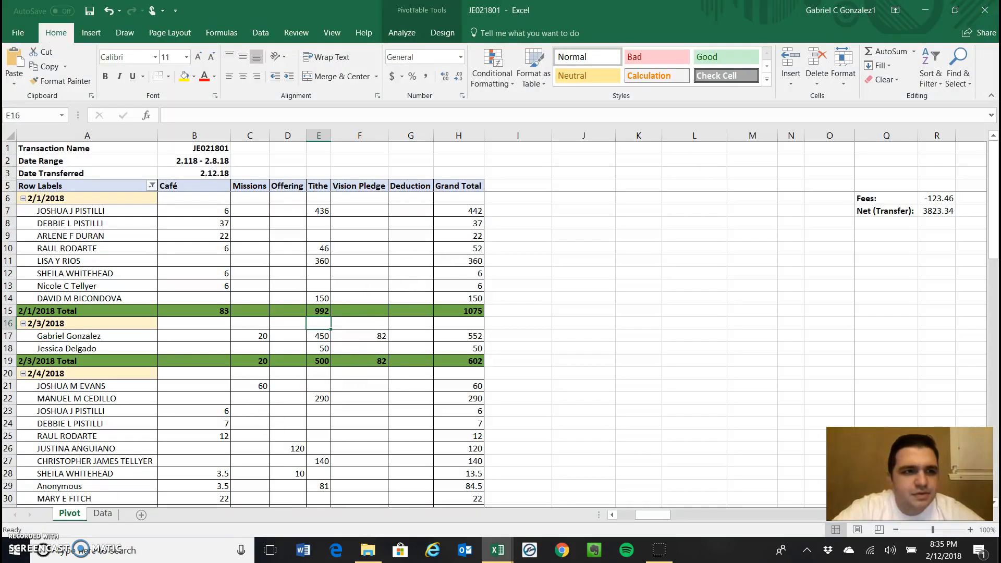